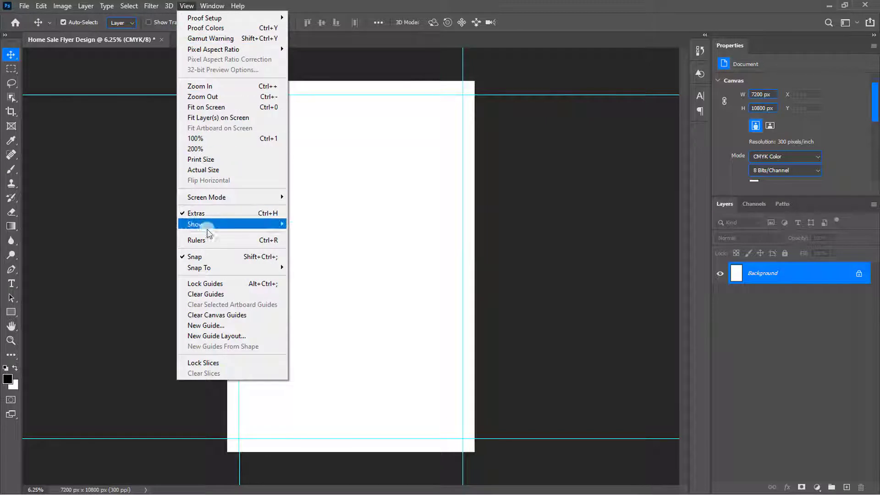
- Add a new guide layout with 50 px margins on all four sides, keeping the existing guides
left_click(213, 338)
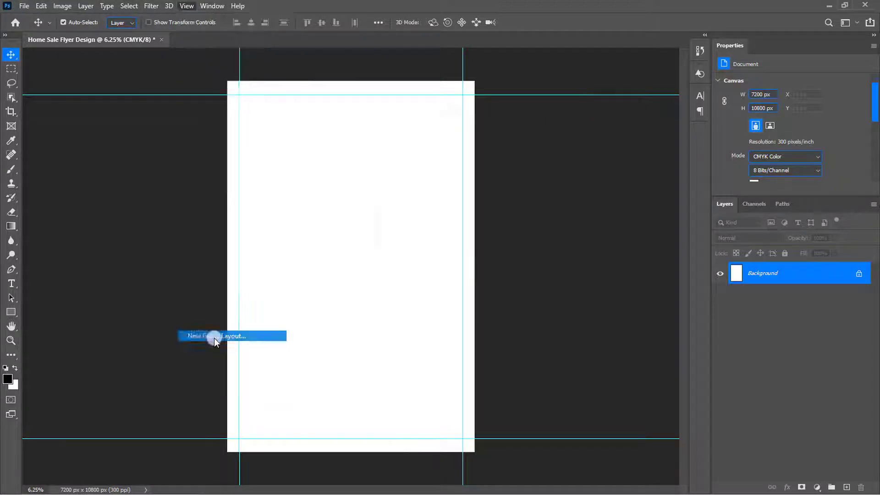
double_click(394, 247)
type("50")
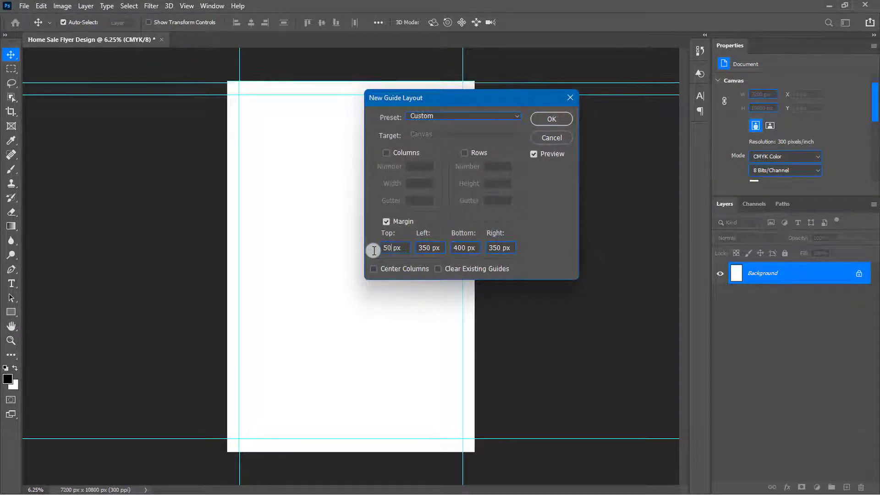
double_click(426, 248)
type("50")
type("50")
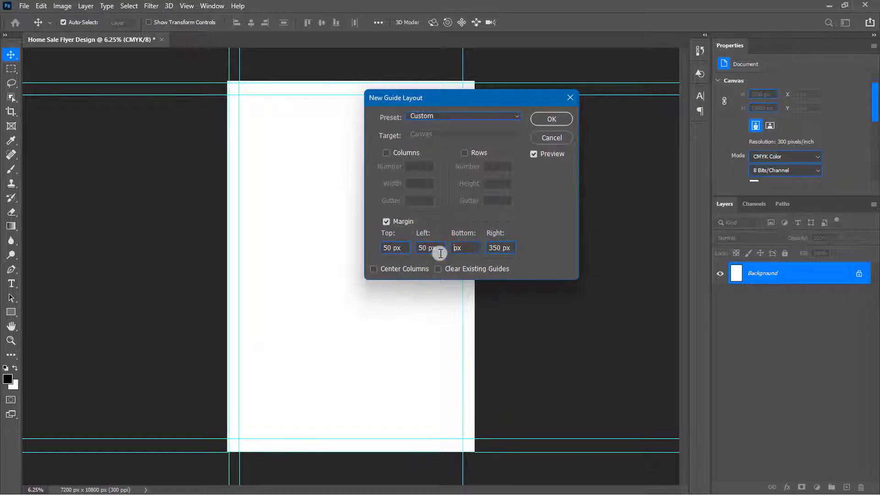
type("50")
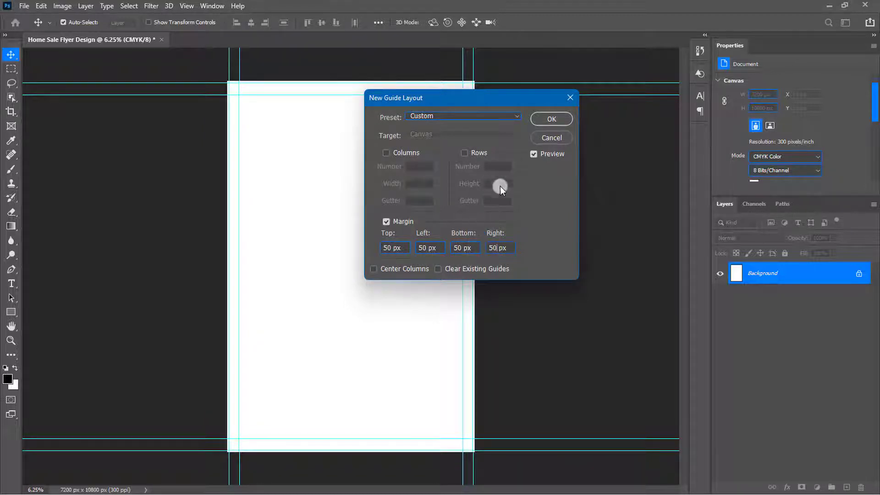
left_click(539, 116)
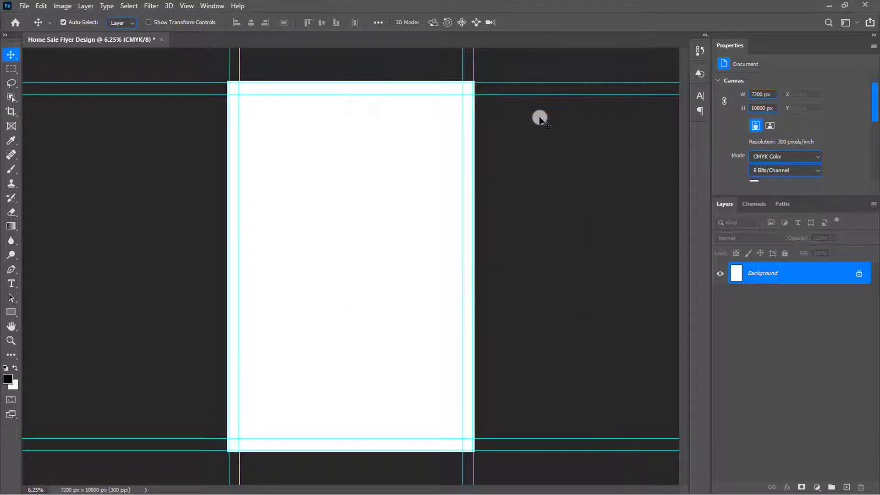
- Create a layer group above the background and name it Shapes
key("ctrl+plus")
key("ctrl+plus")
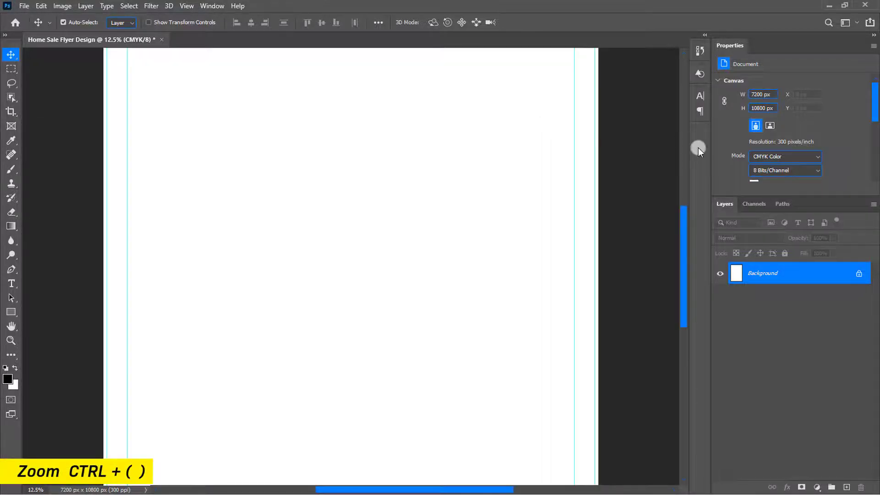
left_click_drag(685, 219, 685, 160)
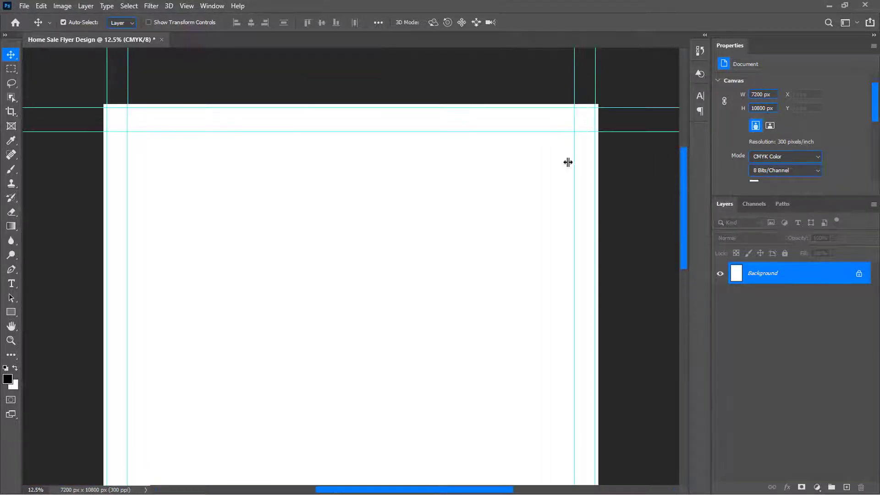
key("ctrl+0")
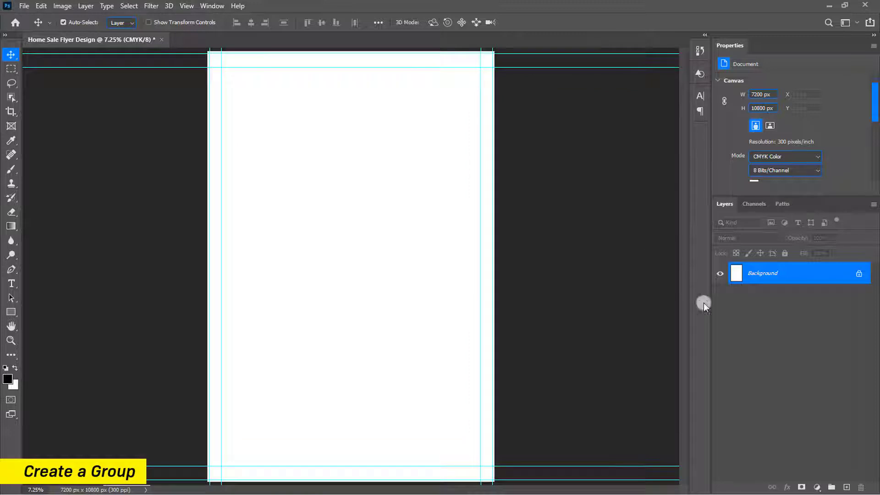
left_click(832, 484)
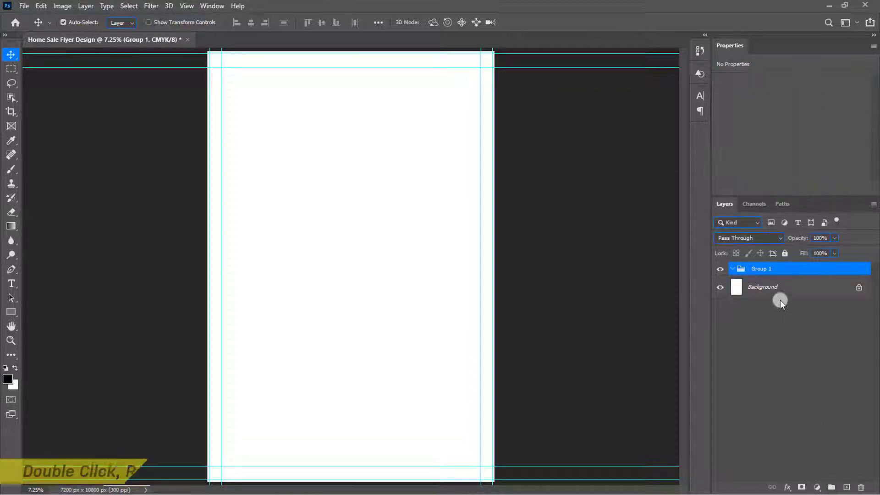
left_click(766, 268)
type("Shapes")
key("Return")
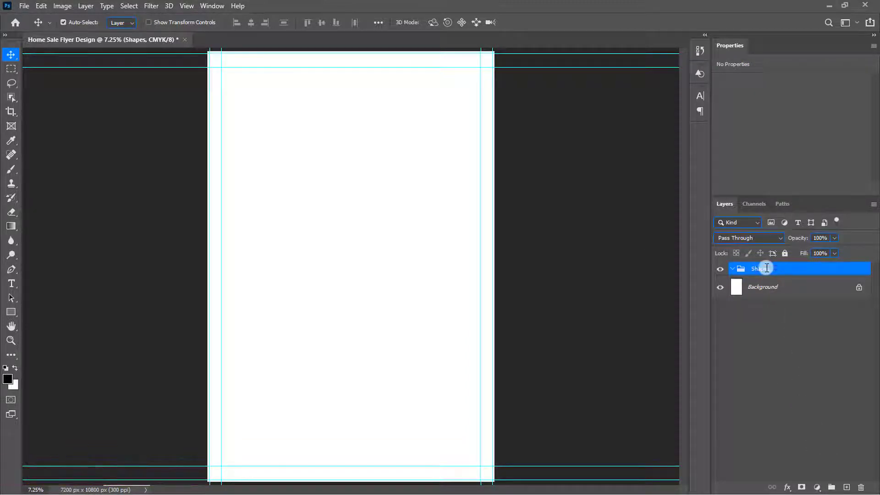
- Draw a rectangle about 8048 × 11904 px with fill #ffe21d over the whole canvas and lock its layer
left_click(10, 313)
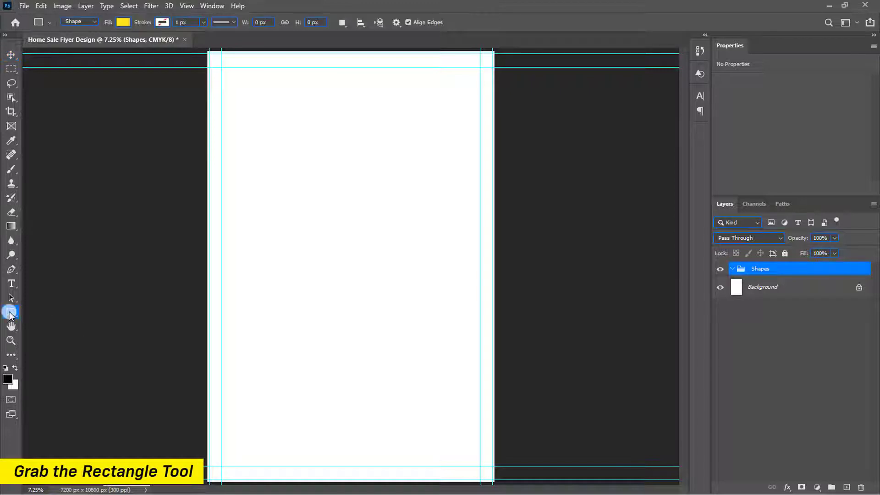
left_click(46, 309)
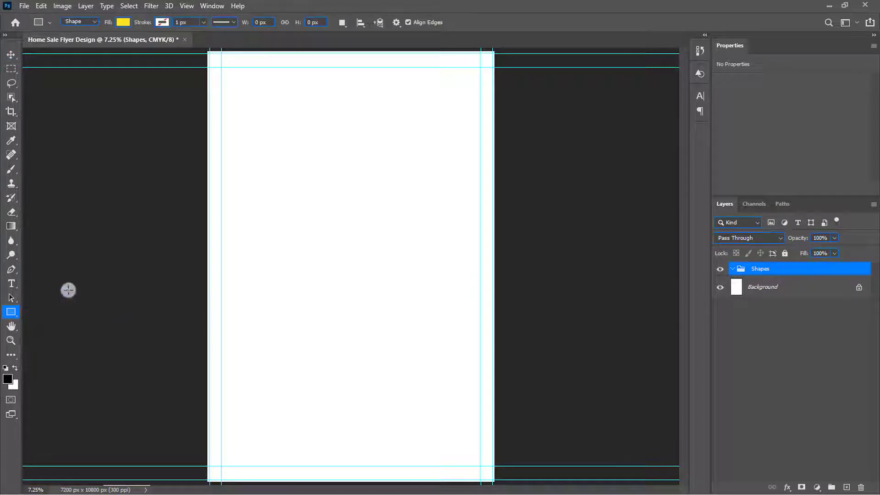
left_click(121, 23)
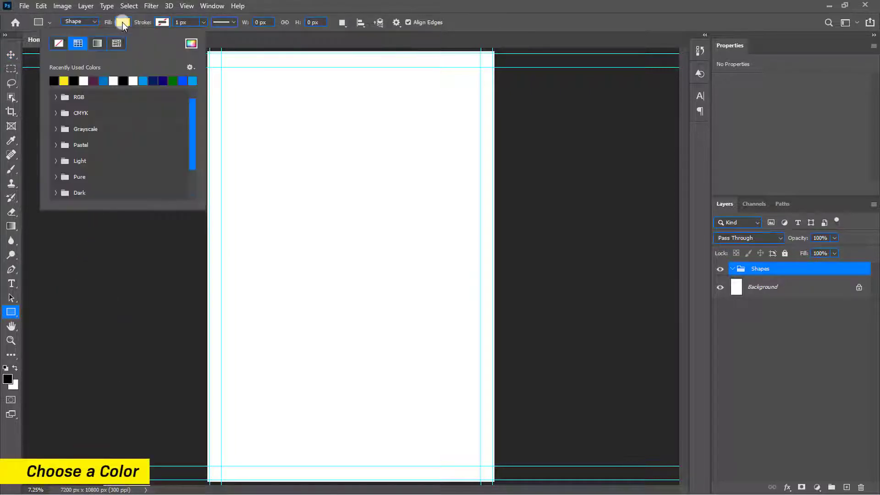
left_click(188, 45)
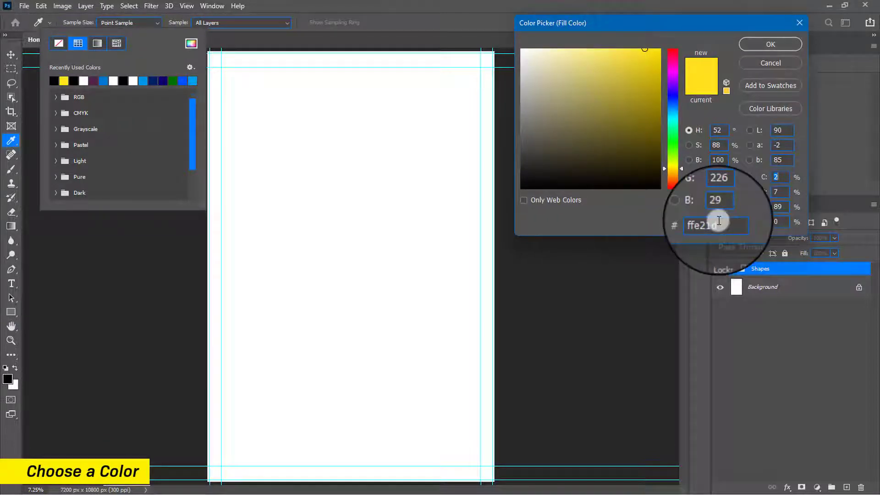
left_click_drag(718, 223, 691, 223)
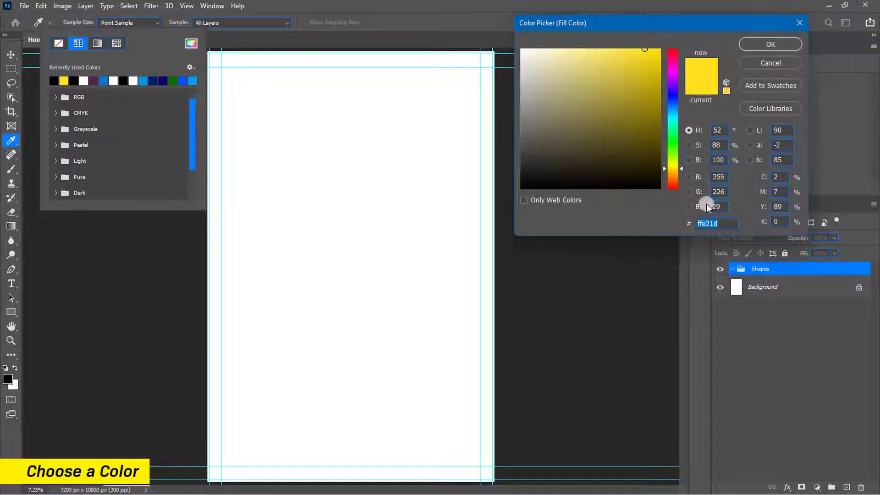
left_click(777, 44)
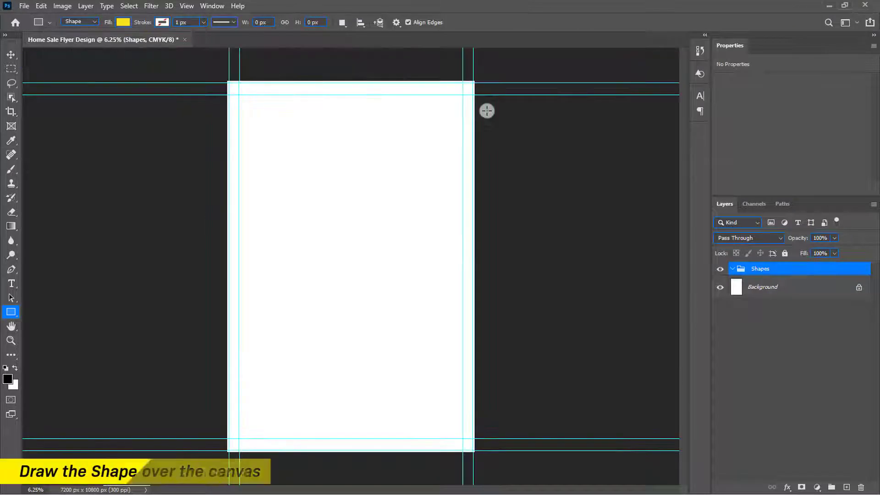
left_click_drag(215, 65, 492, 474)
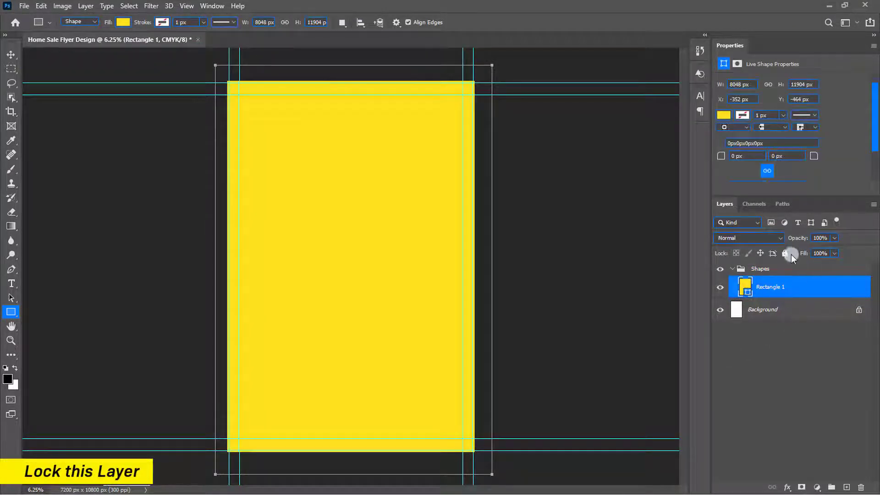
left_click(784, 253)
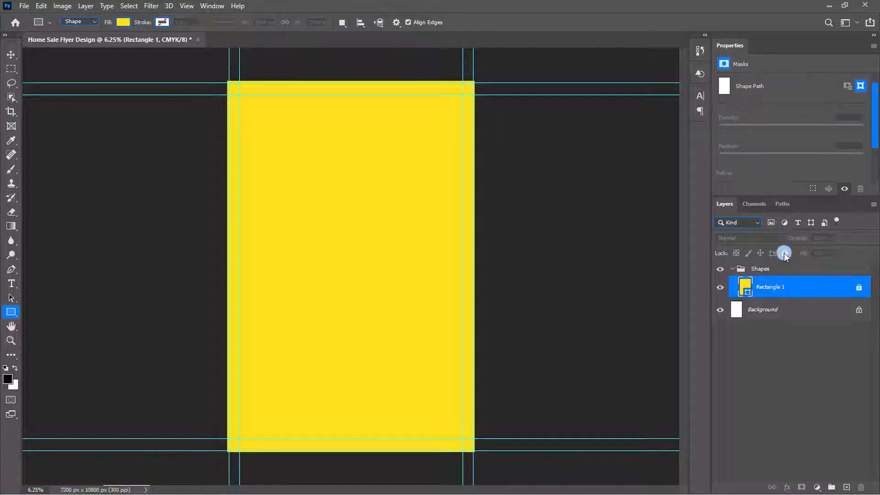
- Draw a strip about 9304 × 700 px across the canvas's top edge down to the inner guide and fill it with #50204a
key("ctrl+plus")
scroll(784, 253, "up", 3)
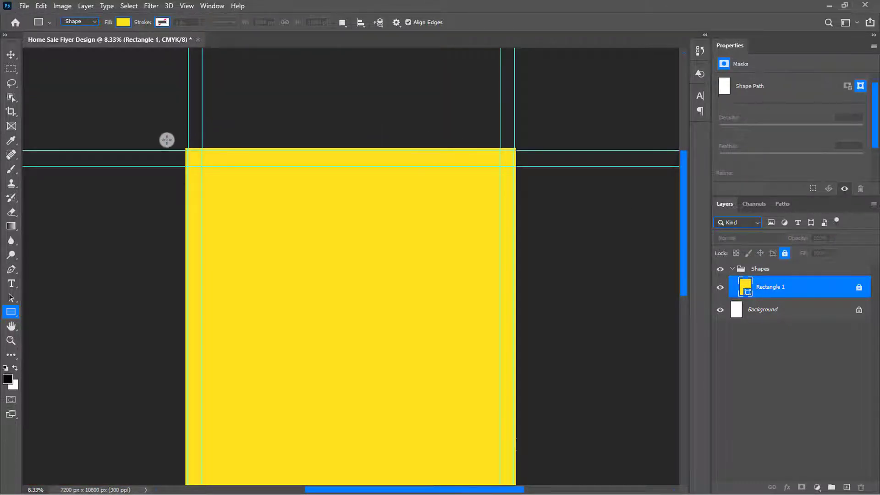
left_click_drag(140, 134, 567, 165)
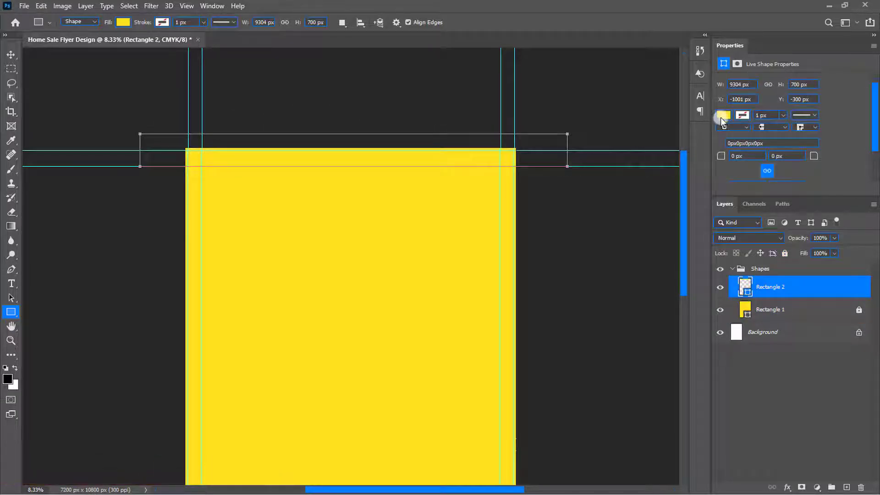
left_click(724, 116)
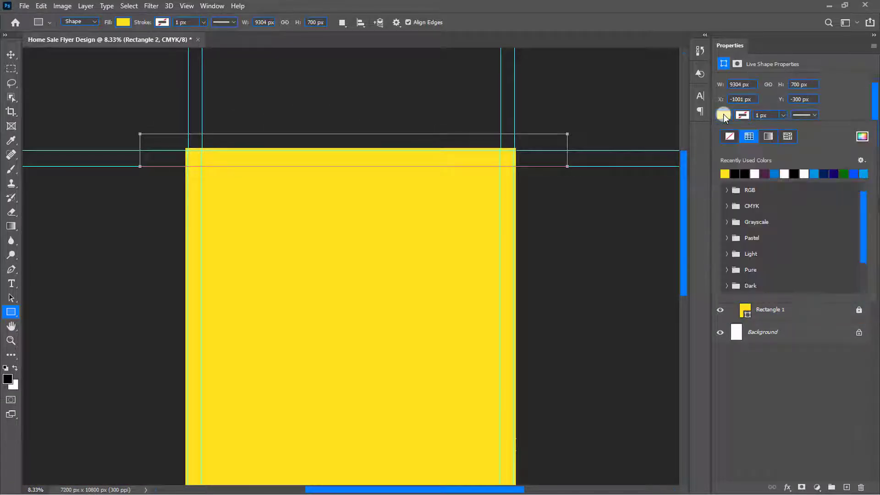
left_click(863, 137)
left_click(721, 222)
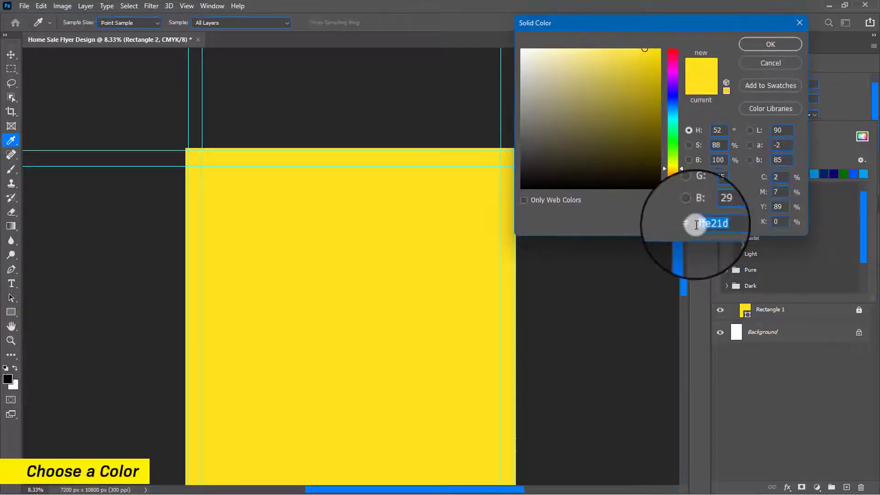
type("50204a")
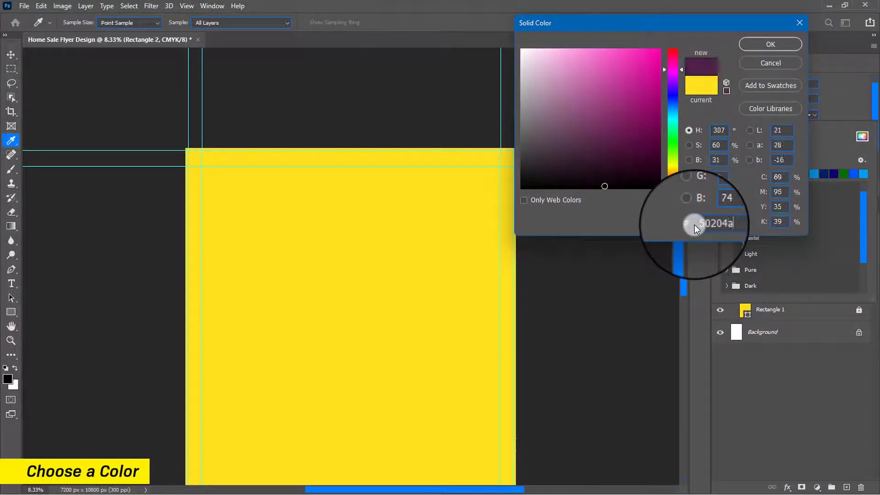
left_click(766, 44)
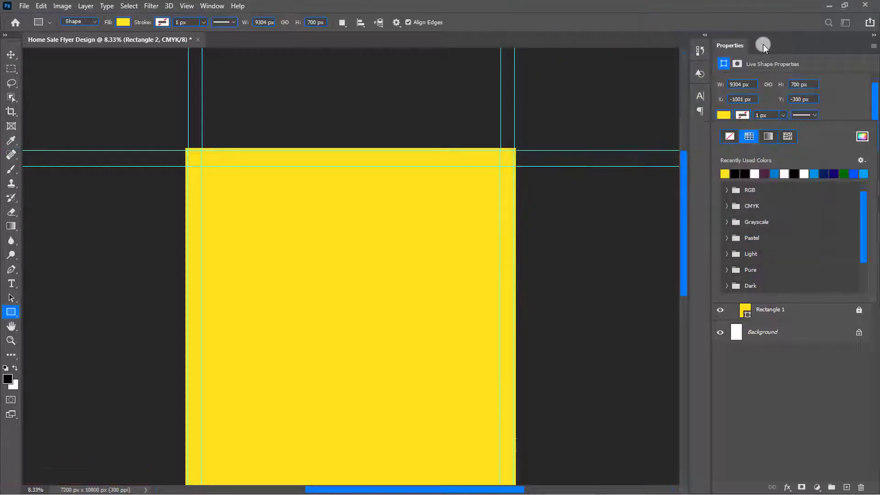
- Draw a six-sided purple polygon centred on the top strip so its lower part extends below the strip
right_click(12, 312)
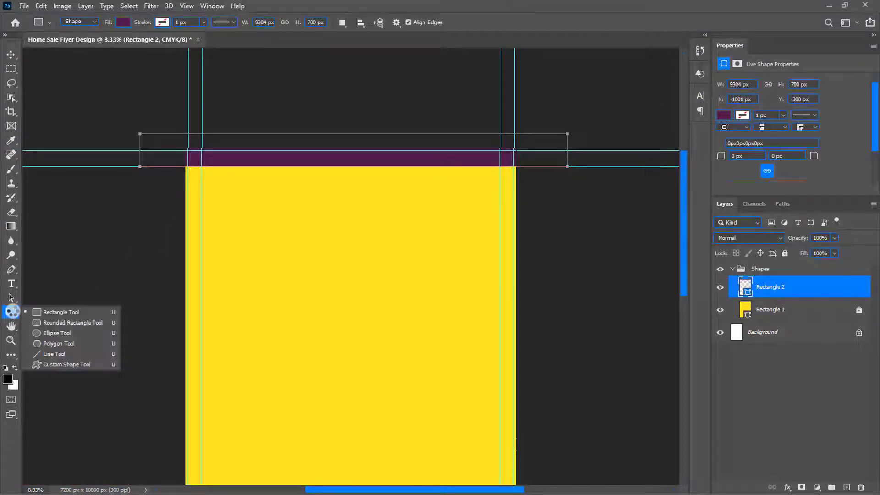
left_click(59, 340)
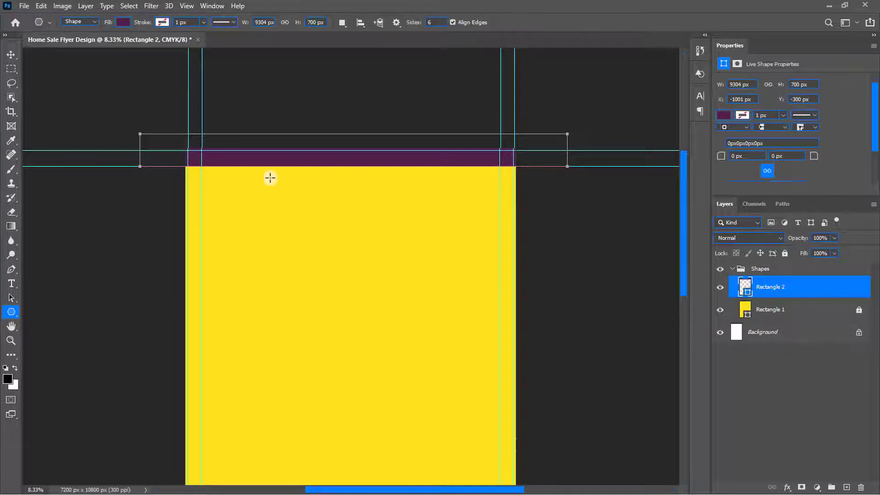
left_click_drag(314, 183, 369, 150)
key("v")
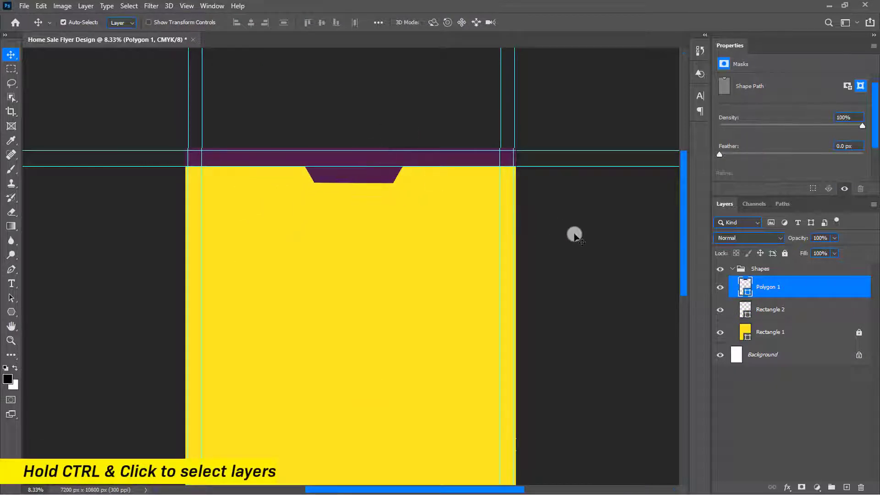
- Merge the polygon and the top strip into one shape layer and lock that layer
left_click(768, 311, "ctrl")
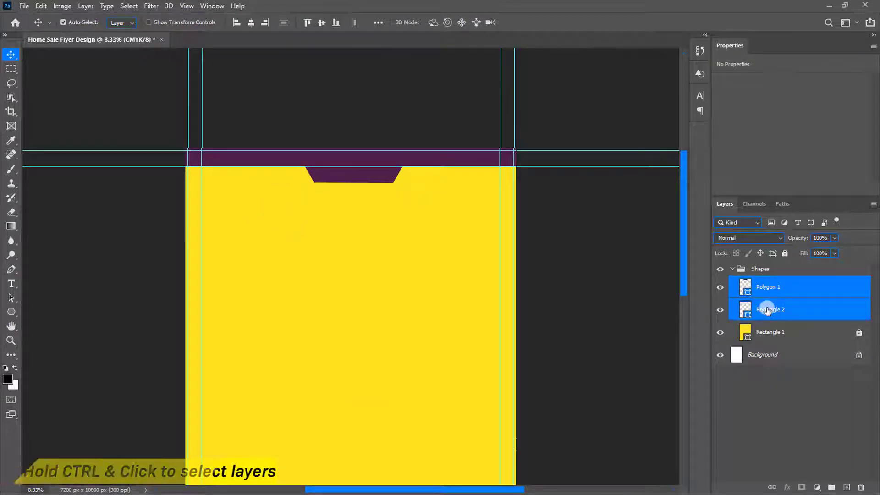
right_click(767, 309)
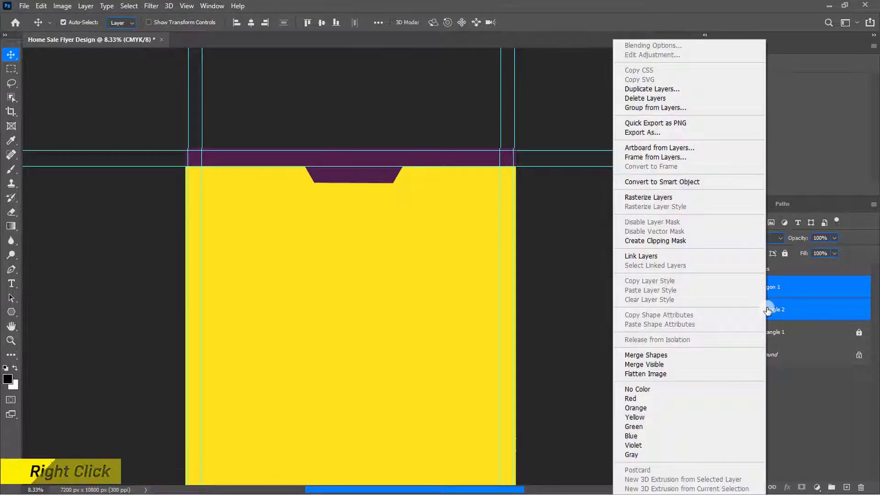
left_click(672, 354)
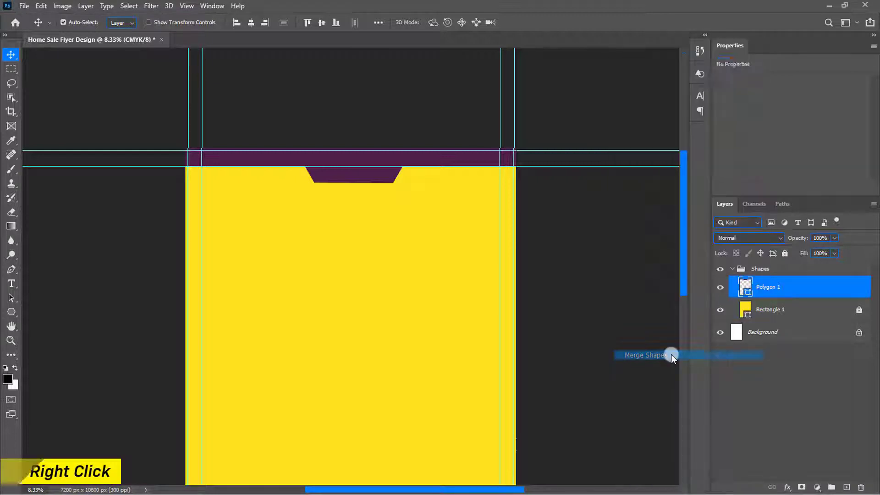
left_click(721, 289)
left_click(720, 290)
key("ctrl+plus")
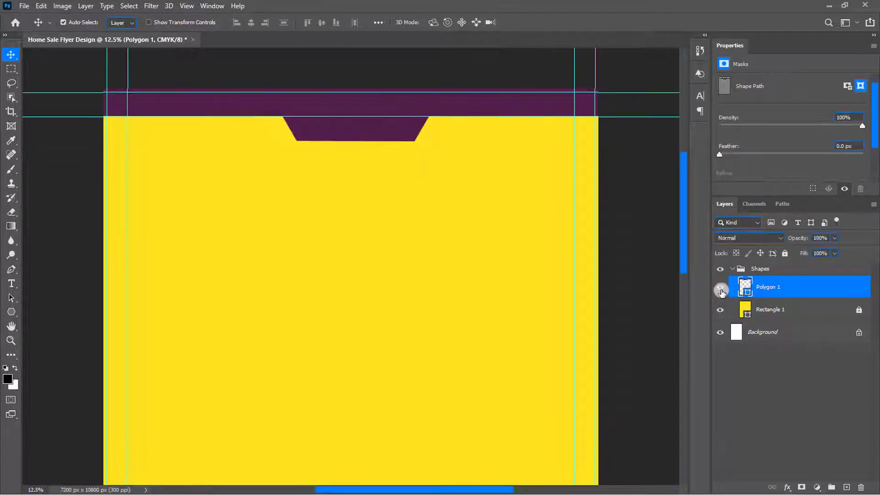
left_click_drag(684, 251, 683, 279)
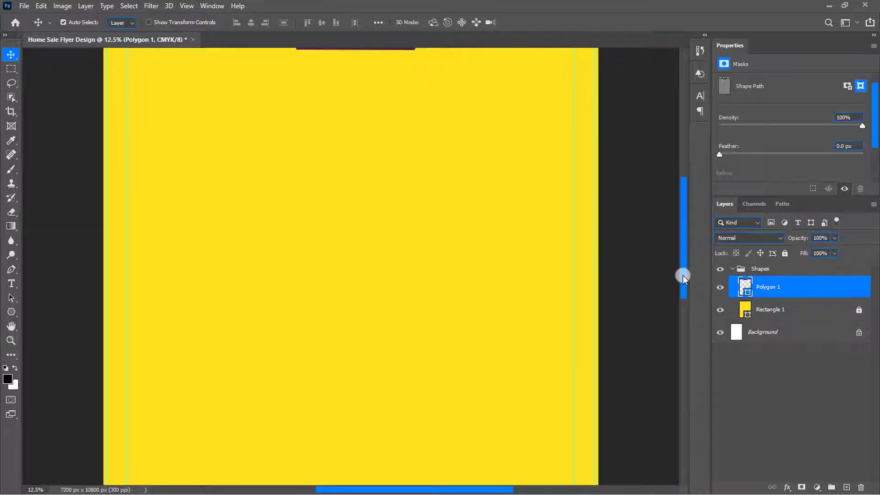
left_click(785, 255)
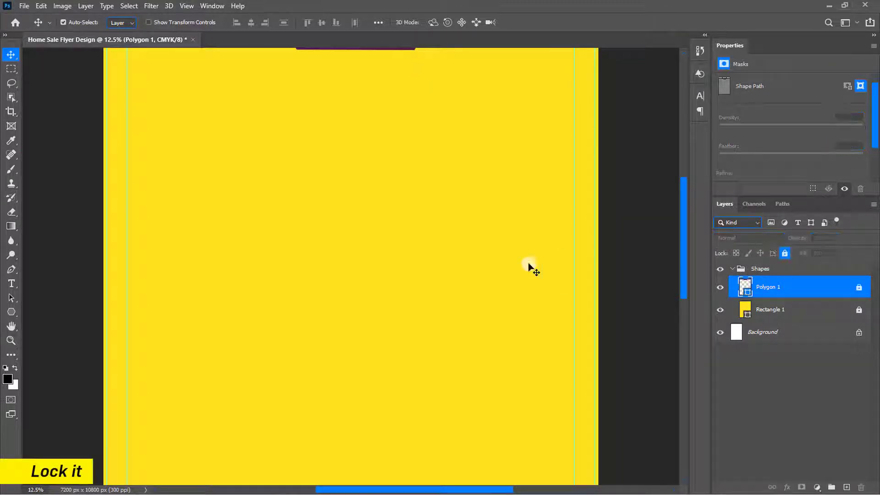
- Draw a purple rectangle about 3008 × 640 px extending inward from just outside the canvas's left edge
left_click(10, 312)
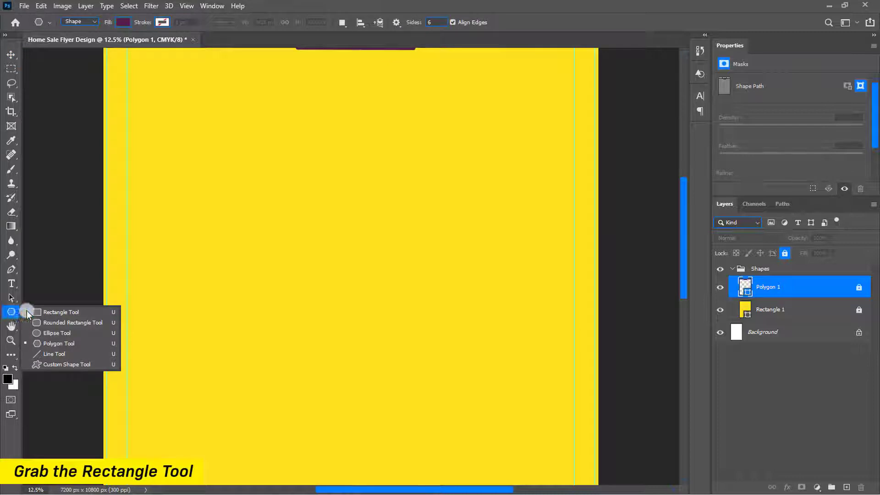
left_click(57, 311)
left_click_drag(88, 278, 292, 318)
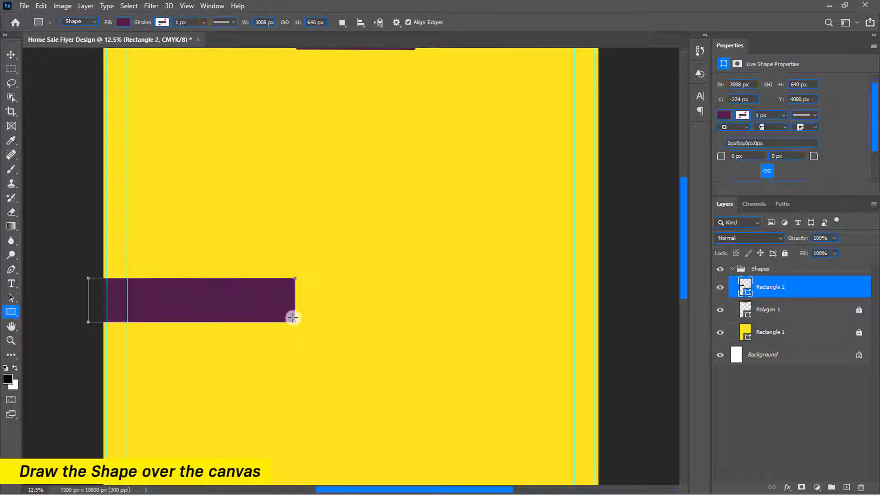
- Fill the new rectangle at the canvas's left side with the lighter purple #aa529a
left_click(123, 22)
left_click(191, 43)
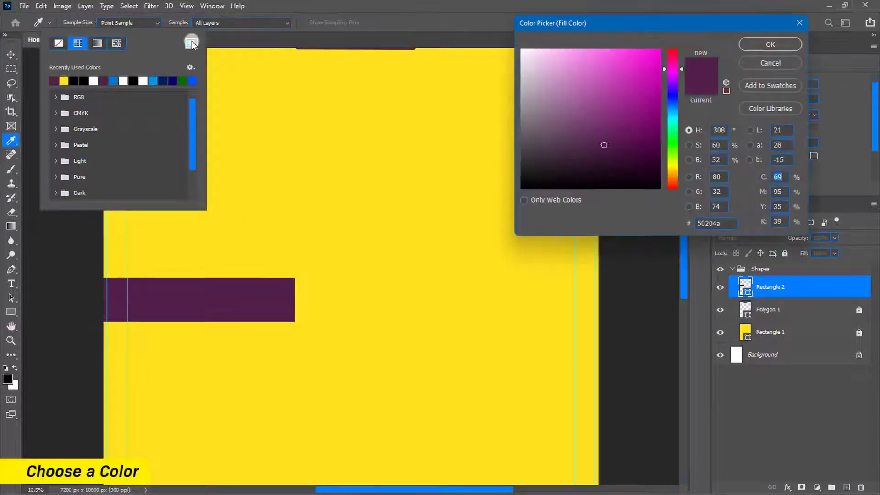
double_click(710, 223)
type("aa529a")
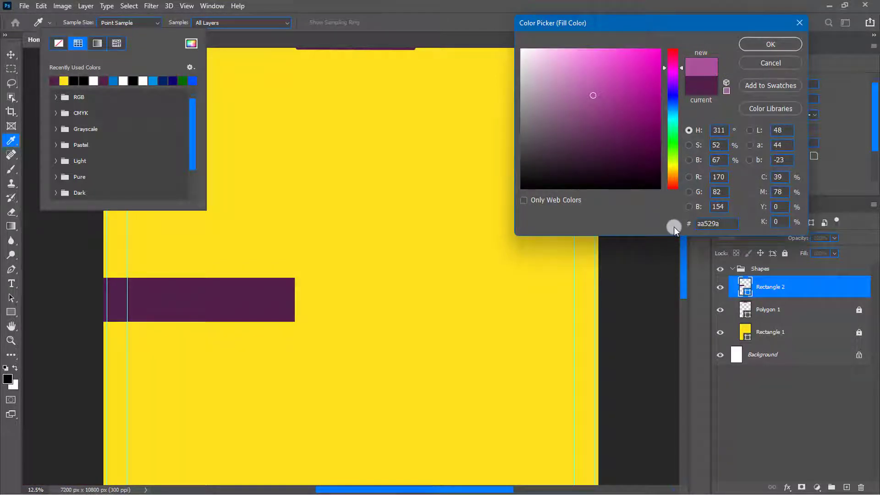
left_click(760, 44)
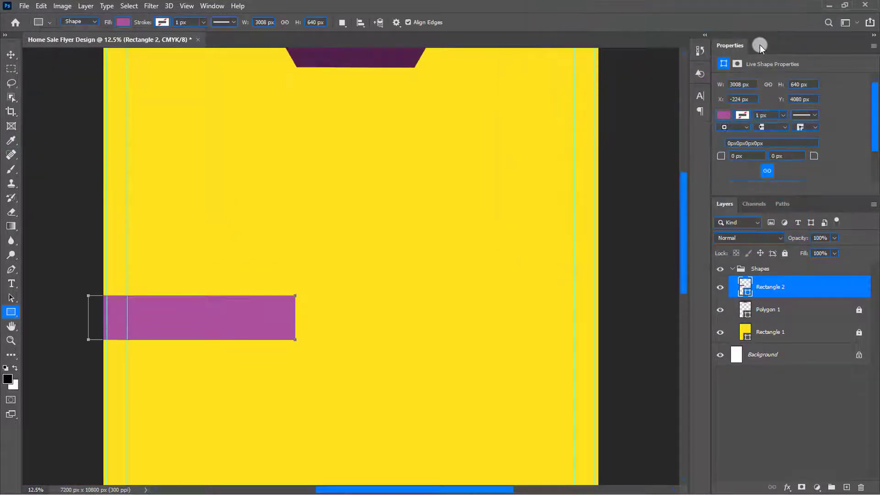
- Move the light purple rectangle a little farther left and place a vertical guide at its right edge
key("v")
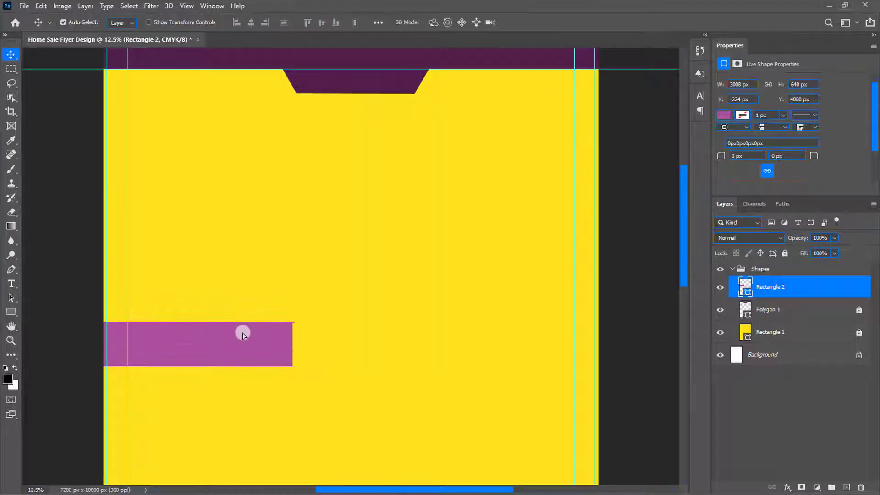
left_click_drag(241, 336, 227, 338)
key("ctrl+r")
left_click_drag(25, 343, 275, 343)
- Skew the rectangle vertically so it slopes down toward its right end, and nudge it 200 px left
key("ctrl+t")
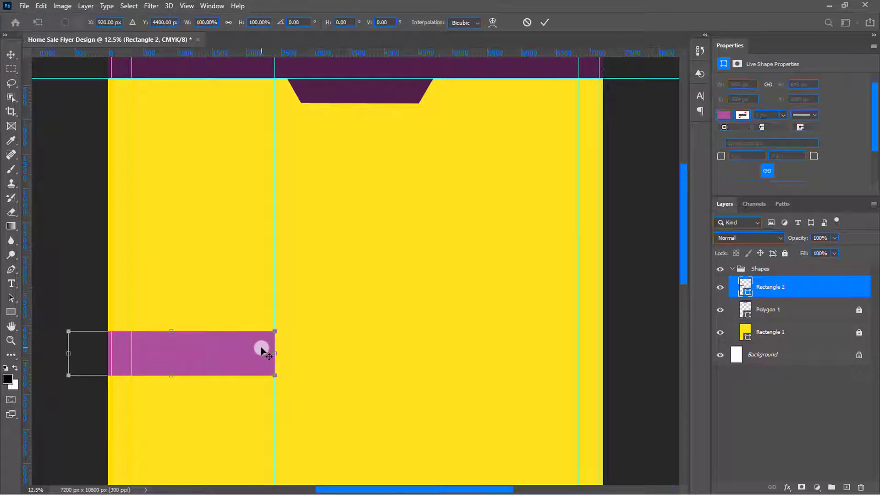
left_click_drag(275, 354, 274, 406)
key("Return")
key("shift+Left")
key("shift+Left")
key("shift+Left")
key("shift+Left")
key("shift+Left")
key("shift+Left")
key("shift+Left")
key("shift+Left")
key("shift+Left")
key("shift+Left")
key("shift+Left")
key("shift+Left")
key("shift+Left")
key("shift+Left")
key("shift+Left")
key("shift+Left")
key("shift+Left")
key("shift+Left")
key("shift+Left")
key("shift+Left")
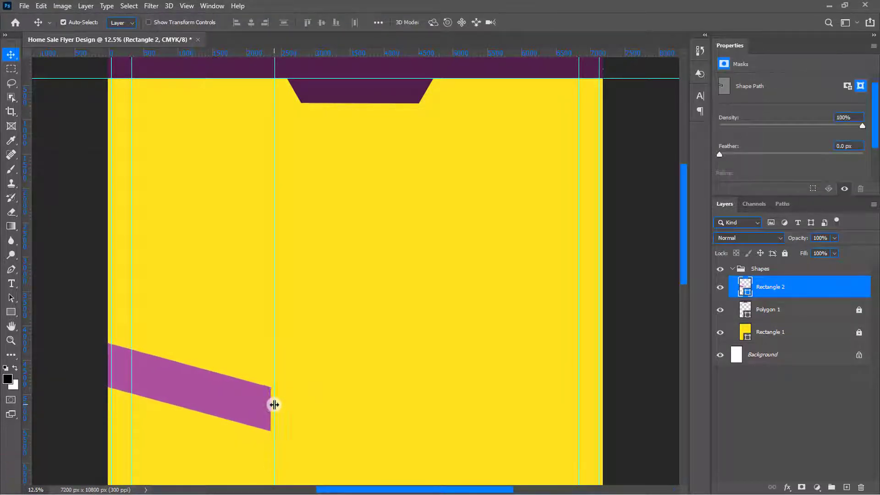
- Duplicate the slanted light purple strip and fill the copy with #50204a, sampled from the dark purple shape above
key("ctrl+j")
scroll(239, 401, "down", 1)
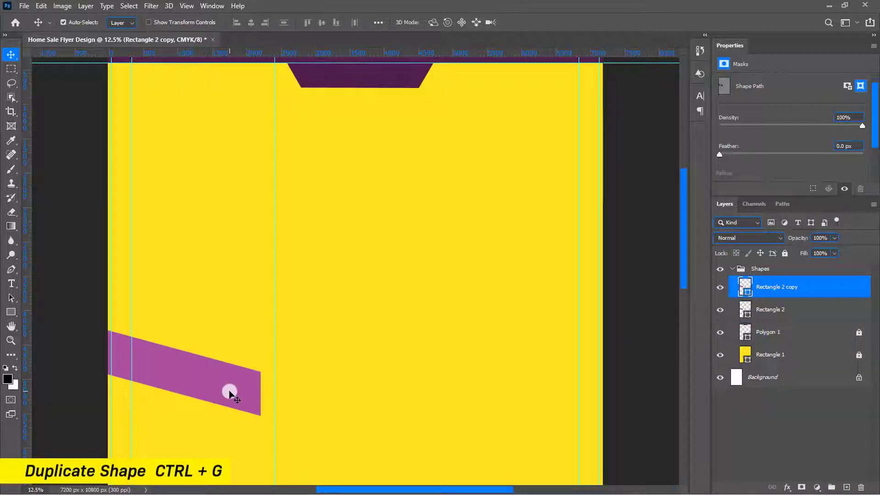
left_click(11, 311)
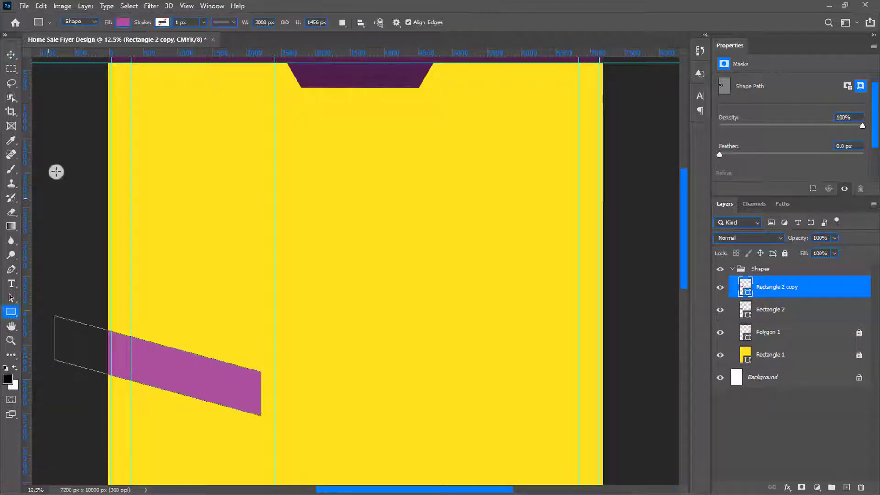
left_click(122, 21)
left_click(192, 44)
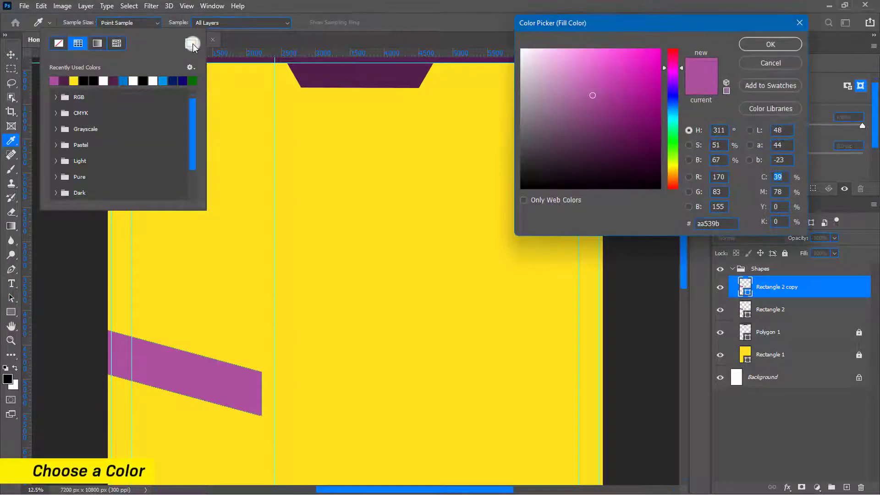
left_click(360, 74)
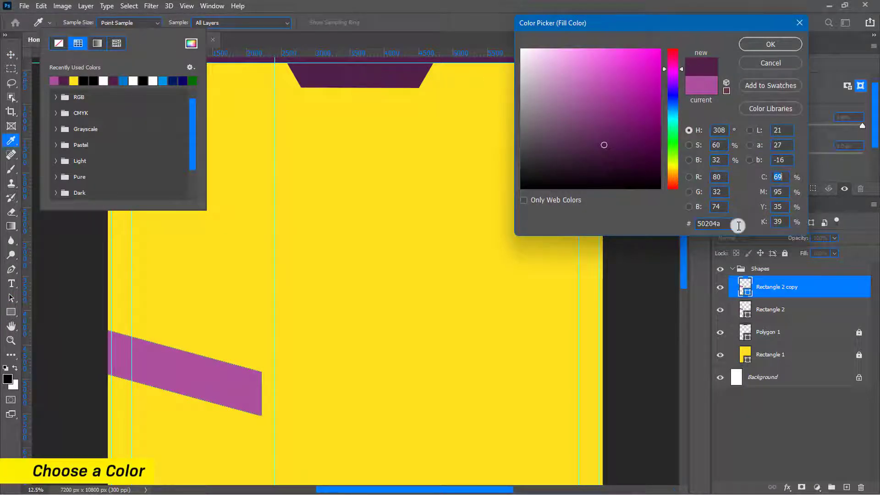
left_click(711, 224)
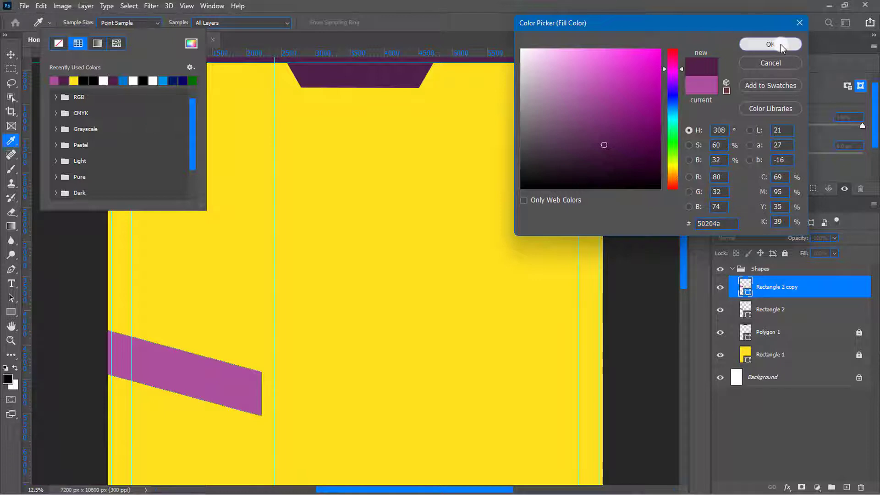
left_click(780, 44)
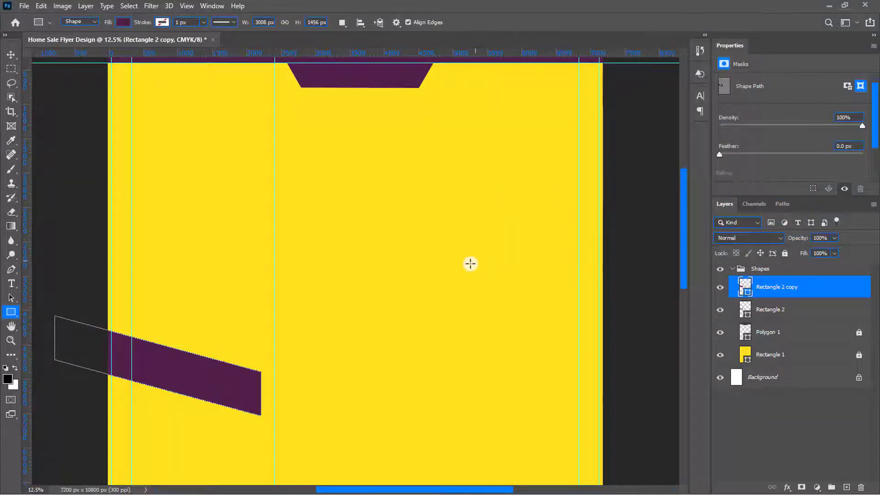
- Flip the dark purple copy horizontally and move it right so it joins the light strip's right end
key("ctrl+t")
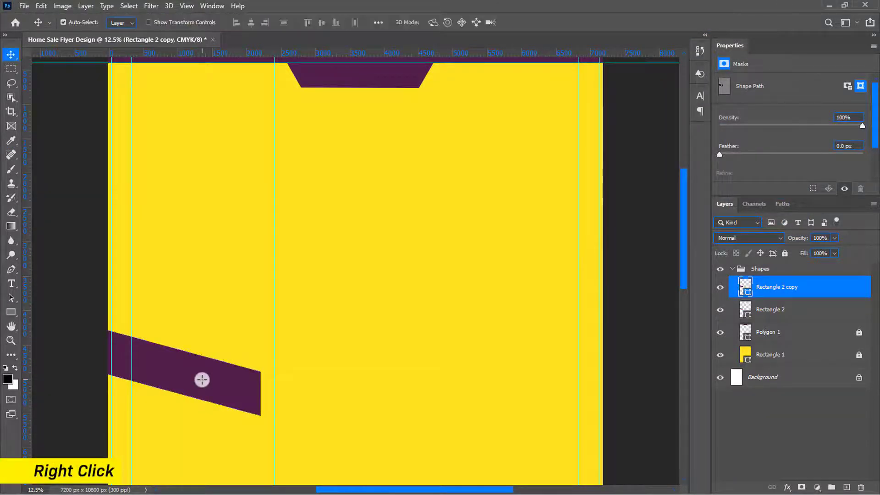
right_click(201, 382)
left_click(218, 363)
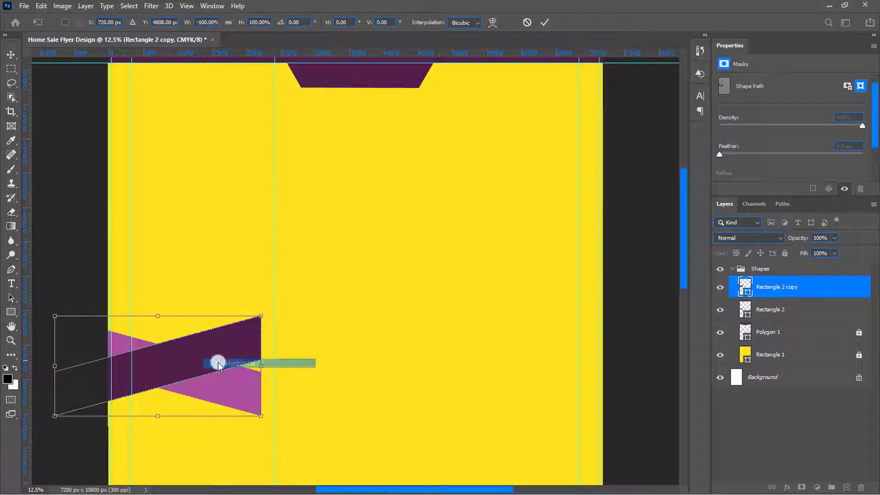
left_click_drag(161, 365, 366, 362)
key("Return")
key("ctrl+plus")
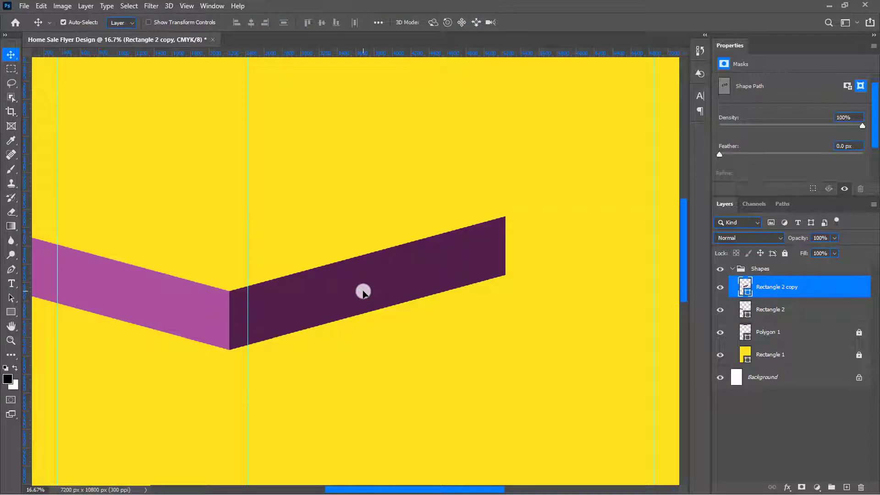
- Duplicate the light purple strip and place the copy against the dark strip's right end, running off the canvas
key("ctrl+minus")
left_click(225, 305)
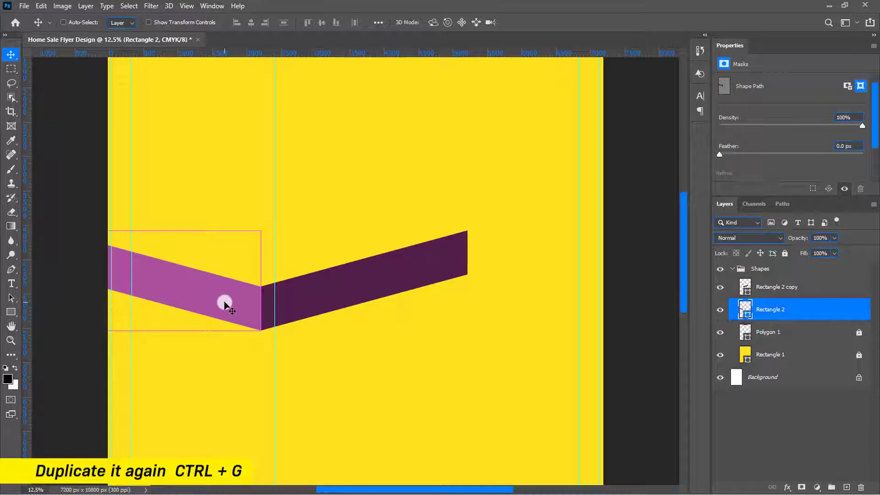
left_click_drag(225, 305, 634, 301)
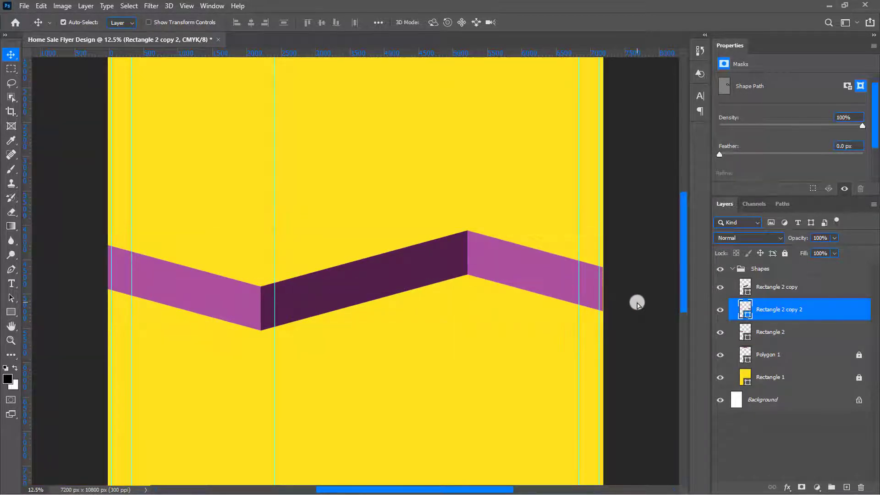
scroll(649, 294, "down", 2)
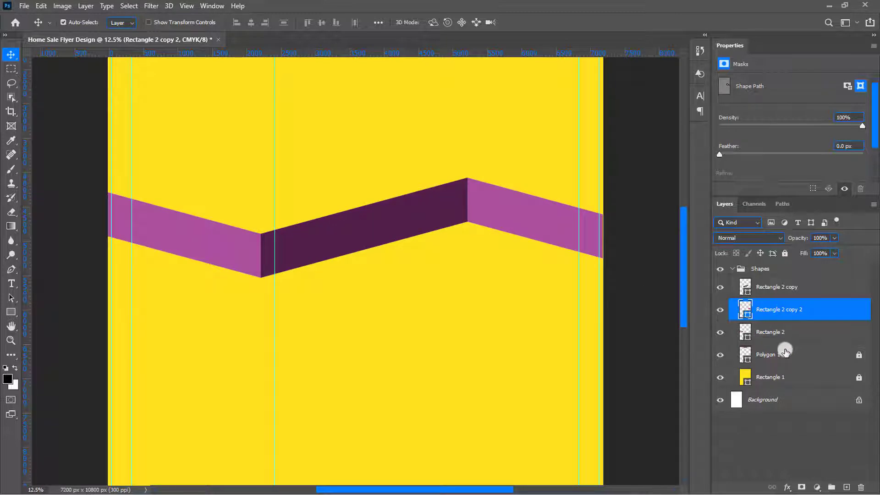
- Start a Pen tool shape above the Polygon 1 layer, anchored on crossing guides just below the dark strip's lower left corner
left_click(785, 351)
left_click(11, 270)
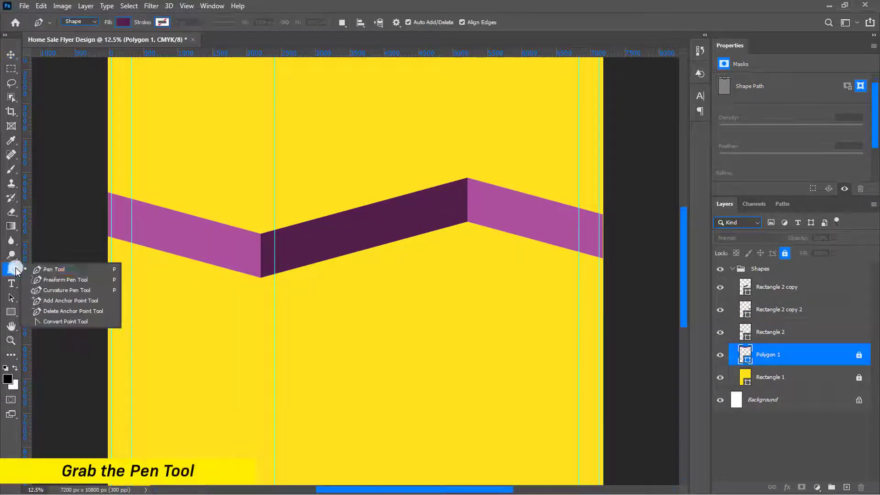
left_click(51, 270)
key("ctrl+plus")
key("ctrl+plus")
scroll(274, 287, "up", 1)
left_click_drag(194, 304, 169, 300)
left_click_drag(197, 55, 170, 298)
left_click(169, 298)
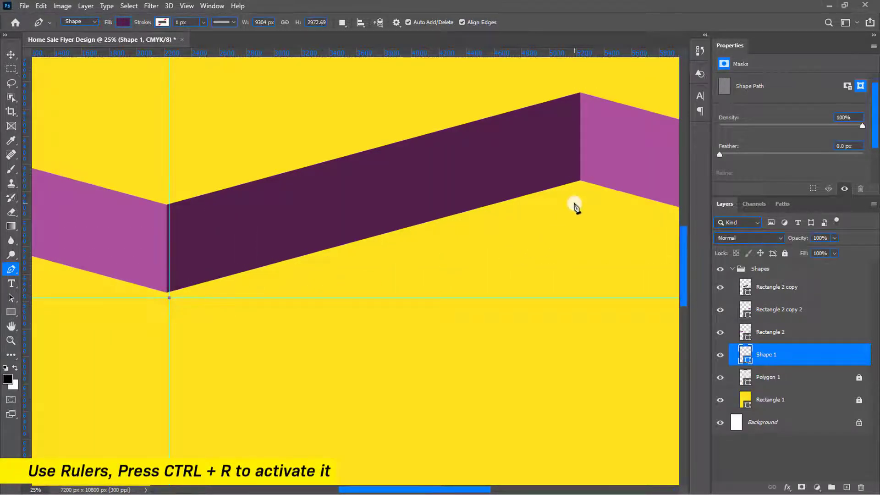
- Continue the pen shape parallel to the zigzag, adding guide-aligned anchors just below the dark strip's lower right corner and near the canvas's right edge
left_click_drag(574, 55, 569, 188)
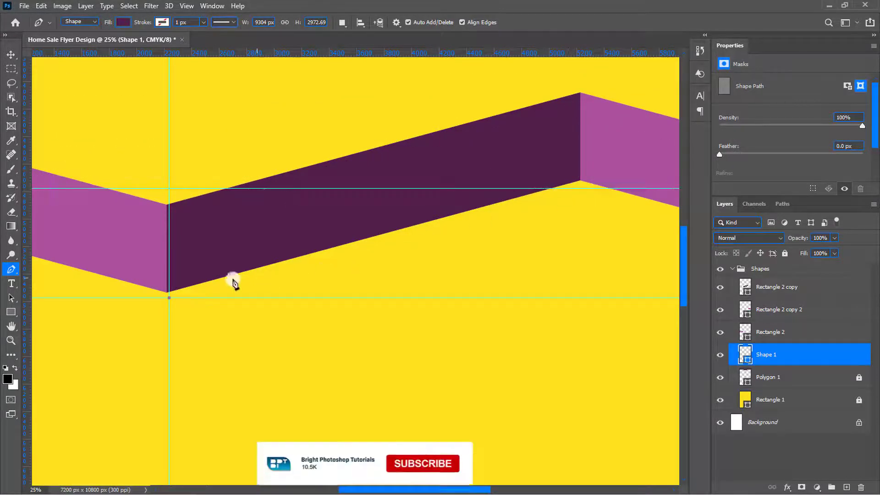
left_click_drag(28, 298, 579, 285)
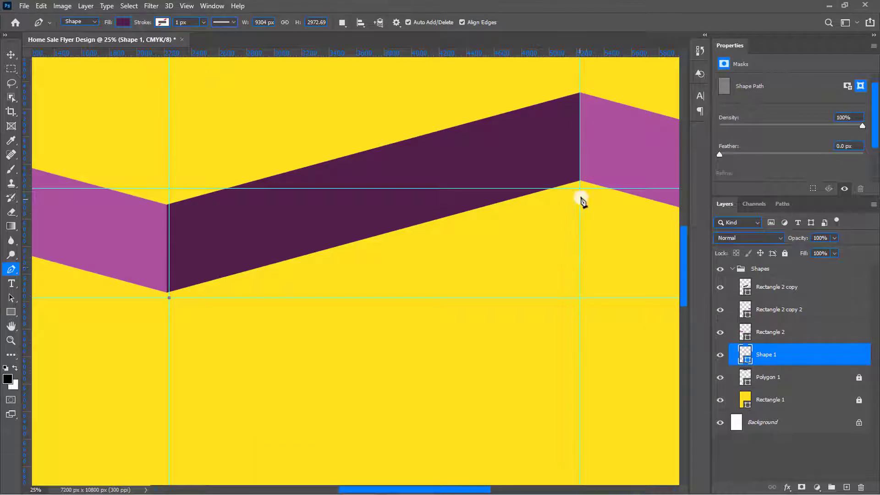
left_click(579, 189)
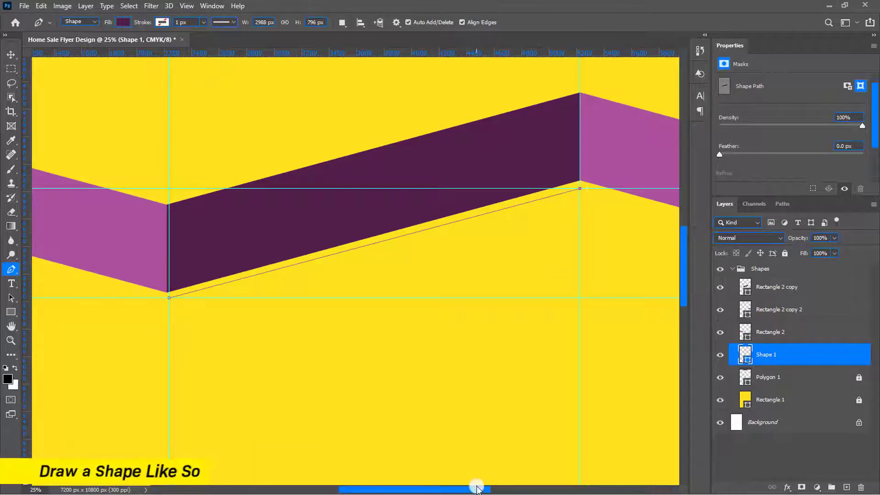
left_click_drag(476, 489, 564, 488)
left_click_drag(444, 53, 468, 258)
left_click(469, 258)
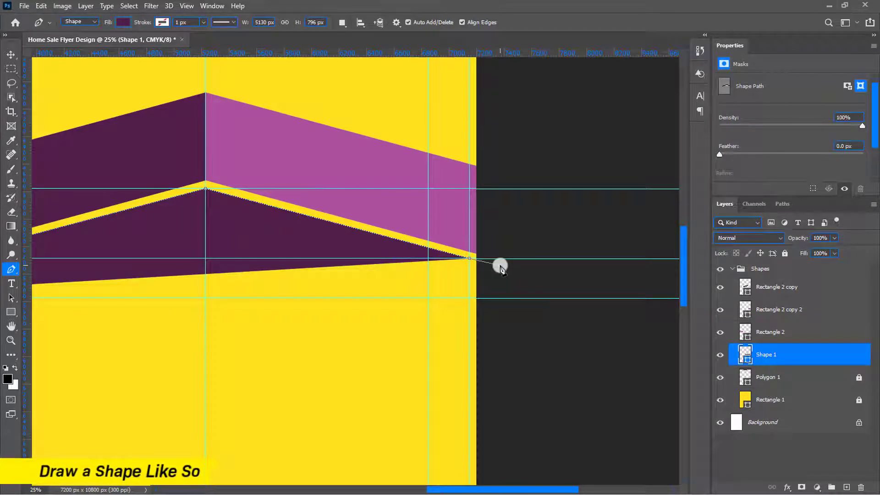
- Extend the pen shape past the canvas's right edge and downward, and close it at the first anchor point
scroll(500, 268, "down", 1)
key("ctrl+minus")
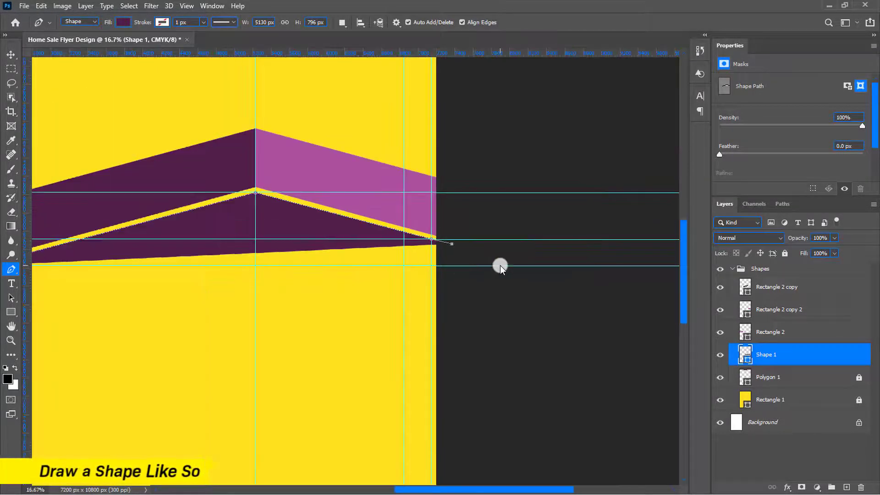
key("ctrl+minus")
scroll(516, 366, "left", 5)
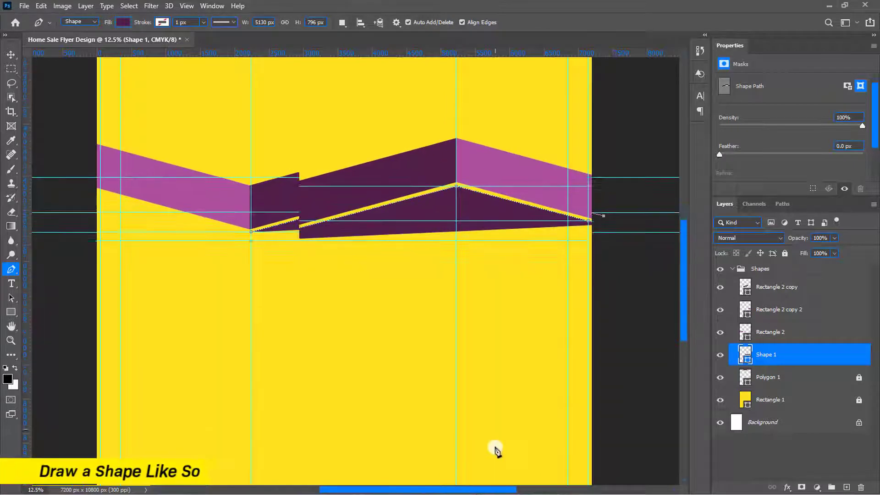
left_click(604, 387)
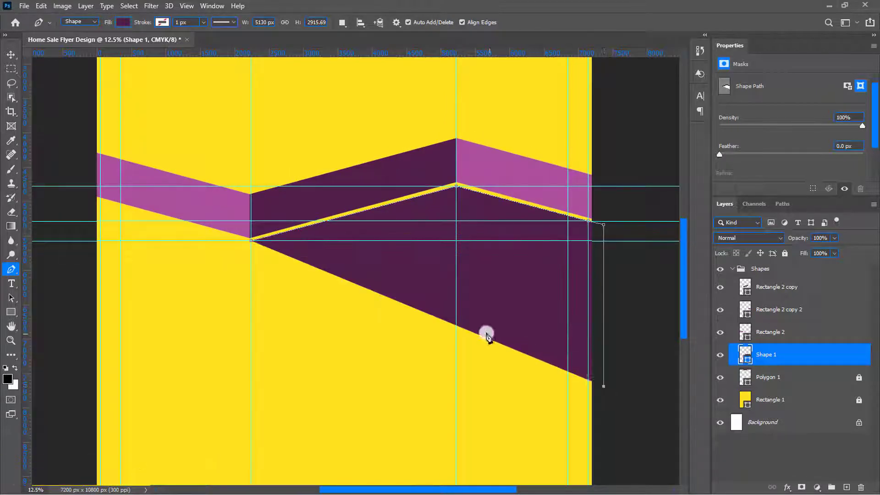
left_click(251, 241)
key("v")
- Draw a large six-sided polygon in the lower part of the canvas and rotate it until its top edge is horizontal
scroll(251, 240, "down", 4)
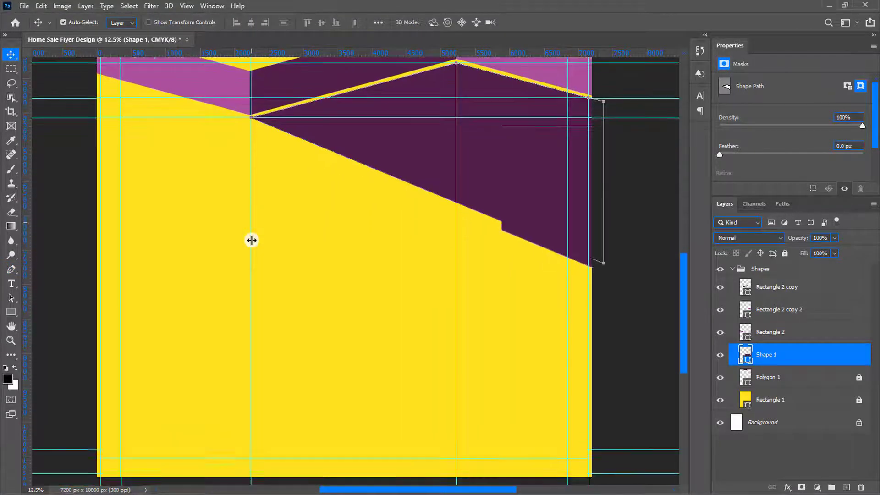
left_click(10, 312)
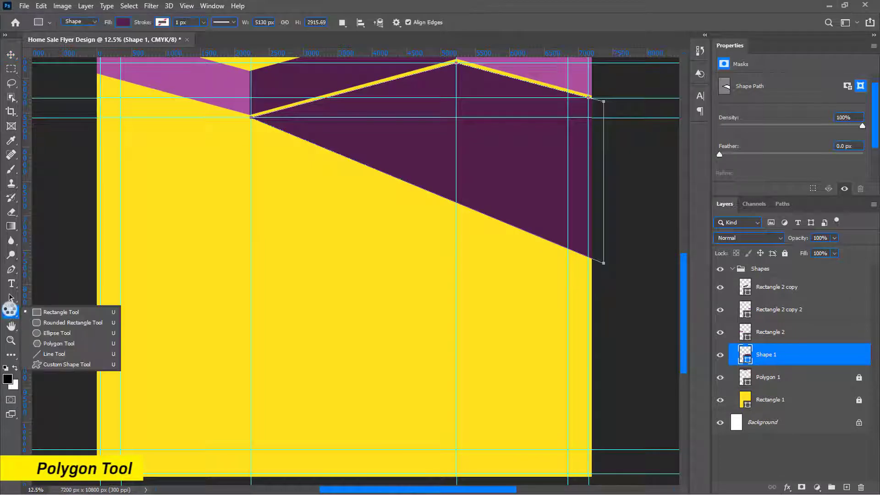
left_click(62, 345)
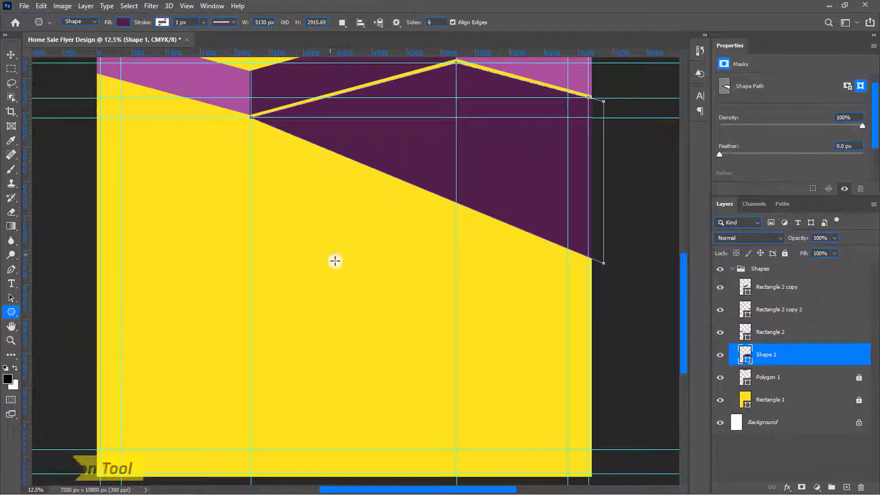
left_click_drag(332, 257, 409, 388)
key("ctrl+t")
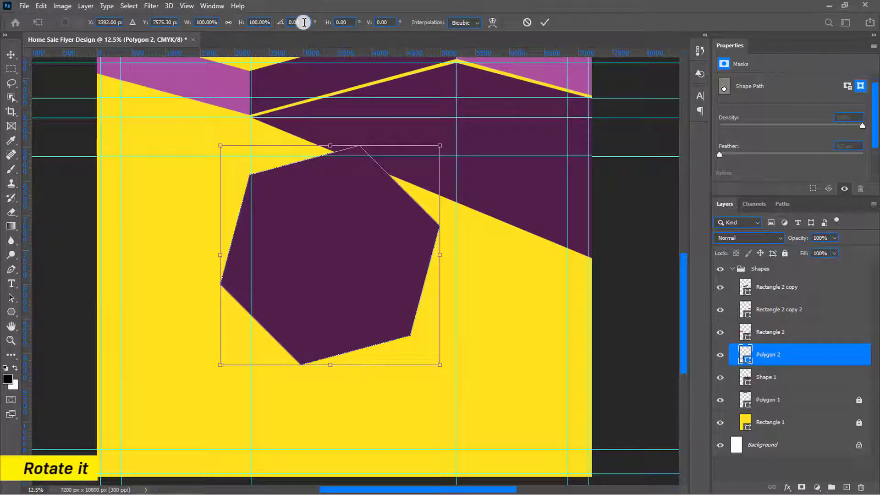
left_click_drag(286, 25, 287, 26)
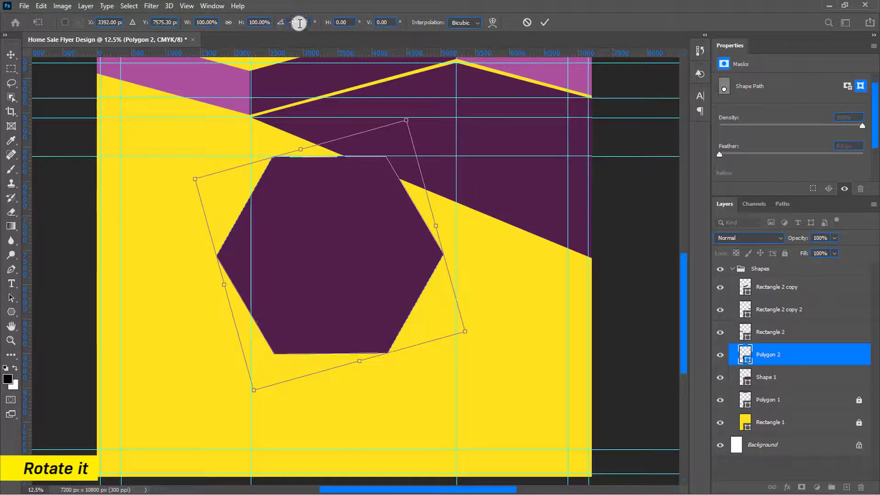
left_click(547, 22)
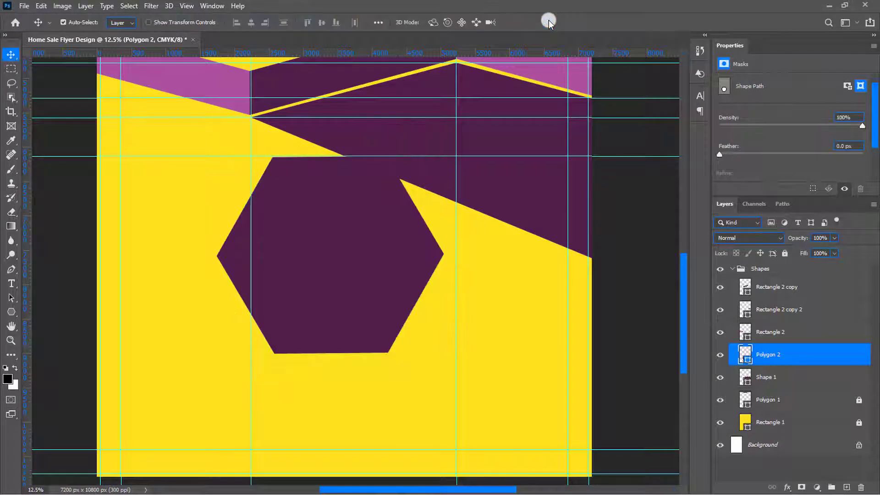
- Move the purple hexagon so it extends past the canvas's right edge and scale it up to about 110%
left_click_drag(348, 248, 527, 259)
key("ctrl+t")
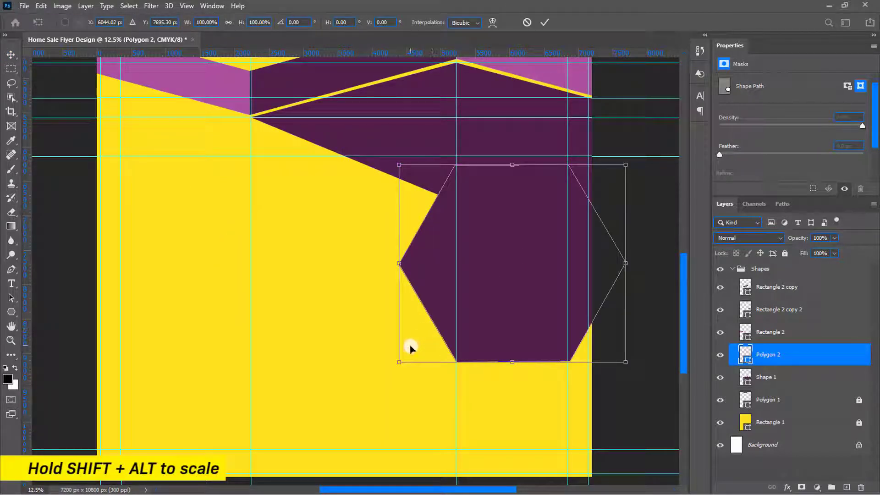
left_click_drag(399, 362, 377, 384)
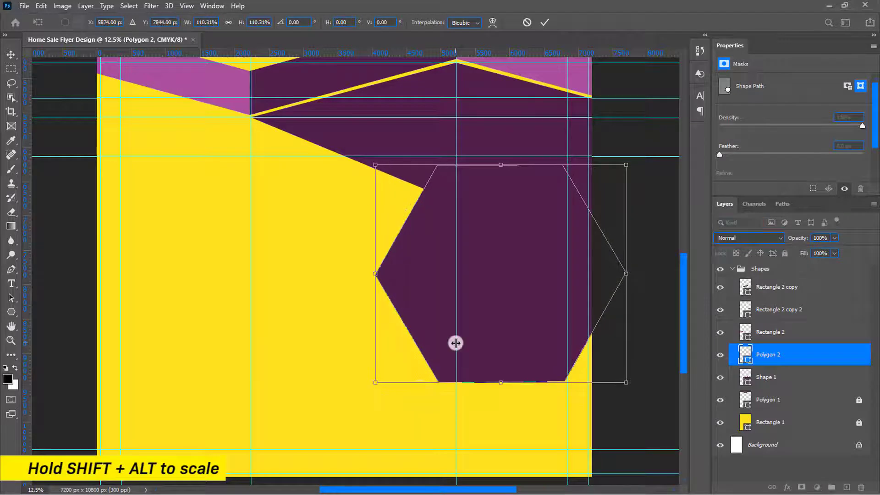
key("Return")
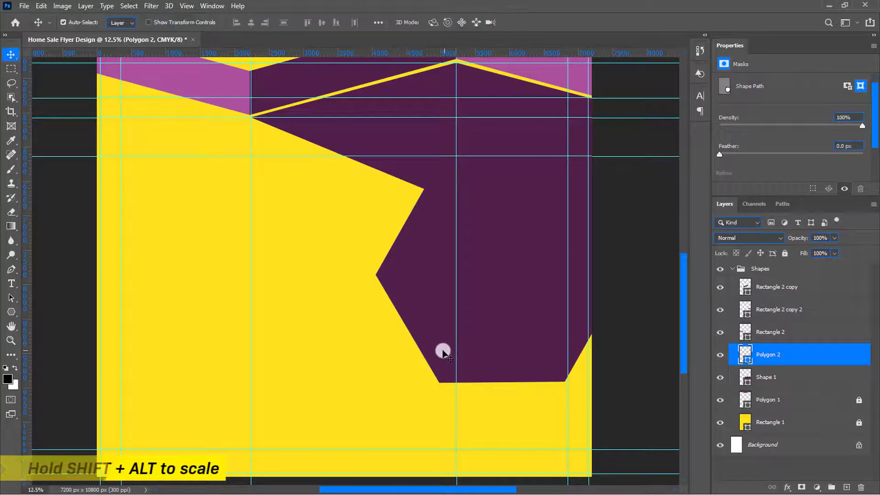
- Draw a purple rectangle about 7800 × 1305 px across the lower canvas and move it up to overlap the hexagon's bottom
left_click(11, 312)
left_click(54, 317)
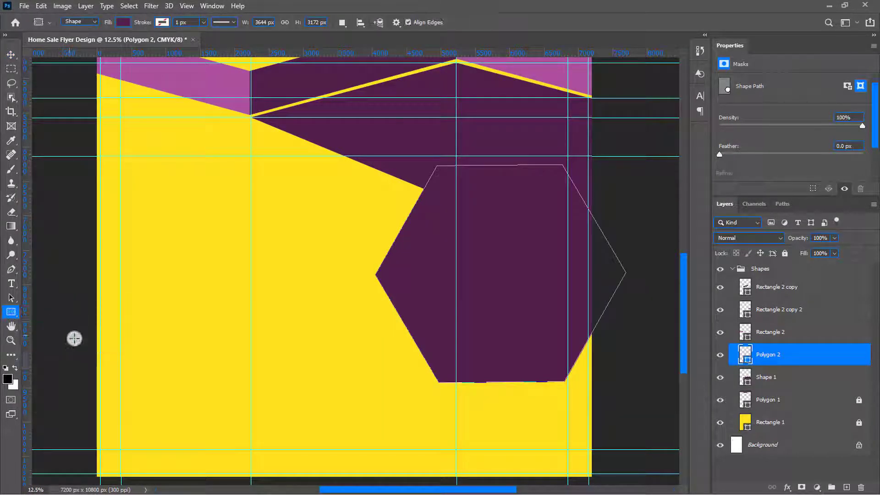
left_click_drag(82, 360, 618, 450)
key("v")
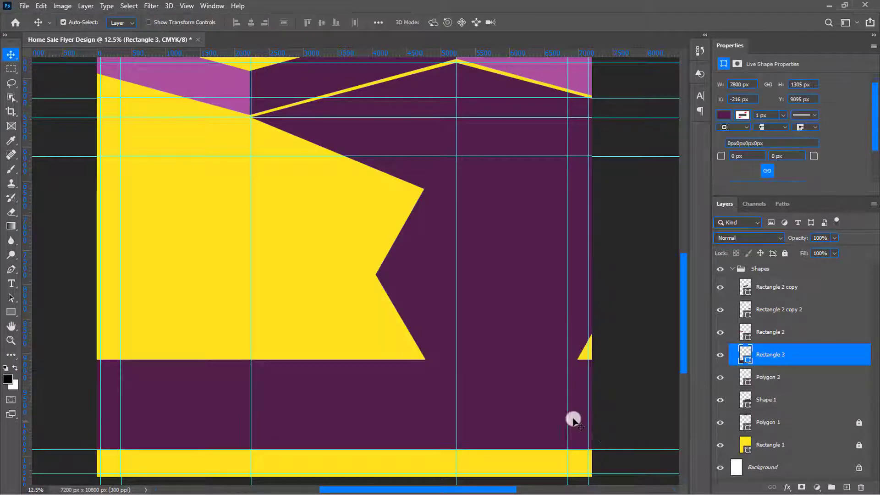
left_click_drag(441, 400, 418, 362)
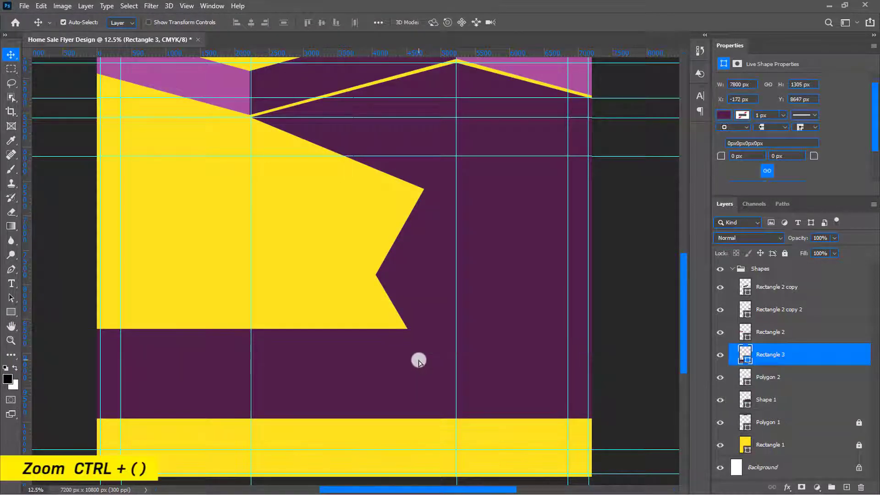
- Select all the unlocked shape layers and nudge them down together by about 600 px
key("ctrl+minus")
key("ctrl+minus")
left_click_drag(579, 201, 197, 438)
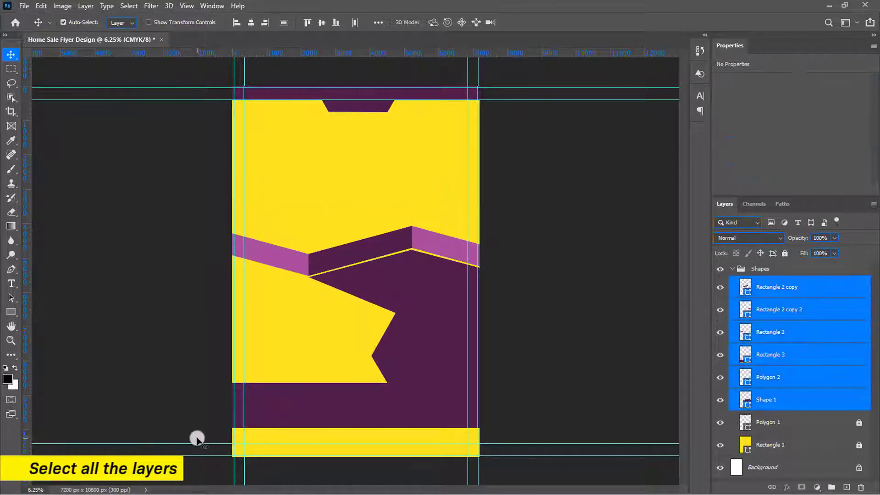
key("shift+Down")
key("shift+Down")
key("shift+Down")
key("shift+Down")
key("shift+Down")
key("shift+Down")
key("shift+Down")
key("shift+Down")
key("shift+Down")
key("shift+Down")
key("shift+Down")
key("shift+Down")
key("shift+Down")
key("shift+Down")
key("shift+Down")
key("shift+Down")
key("shift+Down")
key("shift+Down")
key("shift+Down")
key("shift+Down")
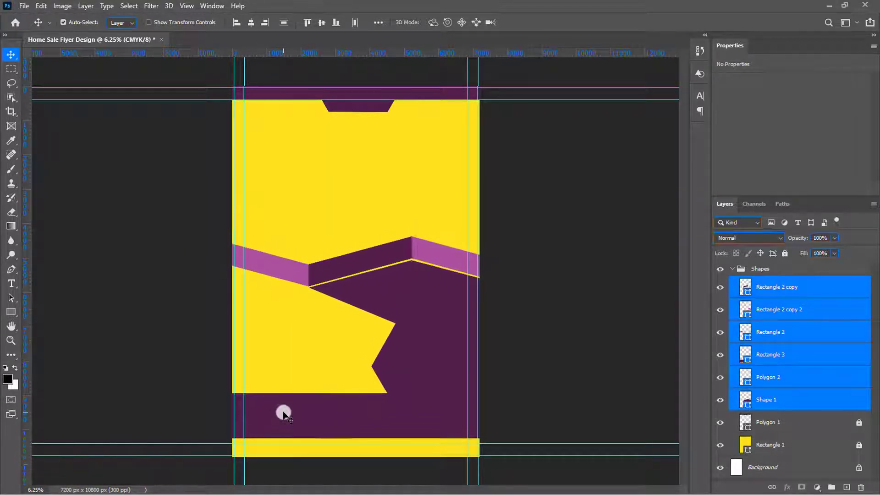
- Draw a purple horizontal line of 100 px weight across the bottom yellow strip with the Line tool and nudge it down
left_click(393, 422)
key("ctrl+plus")
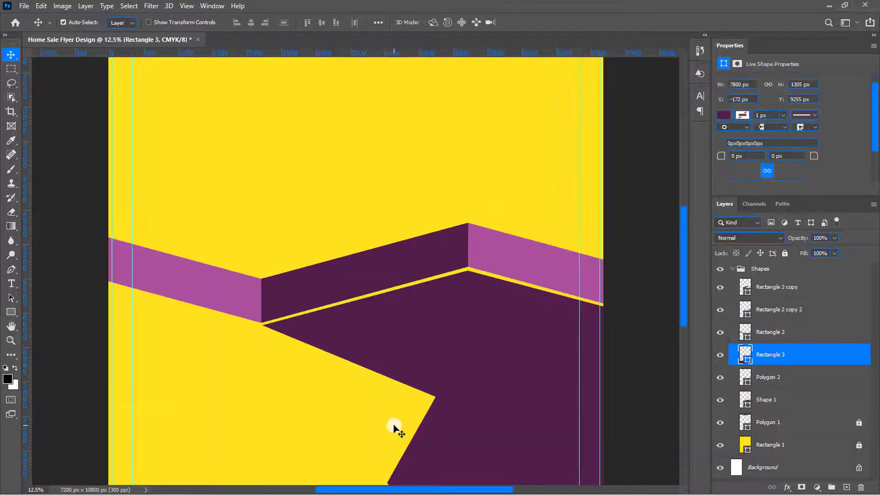
scroll(699, 330, "down", 1)
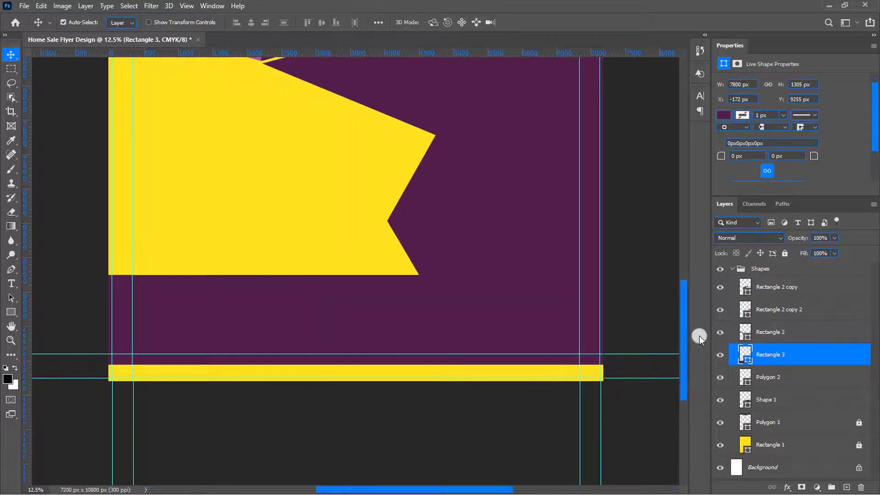
left_click(11, 313)
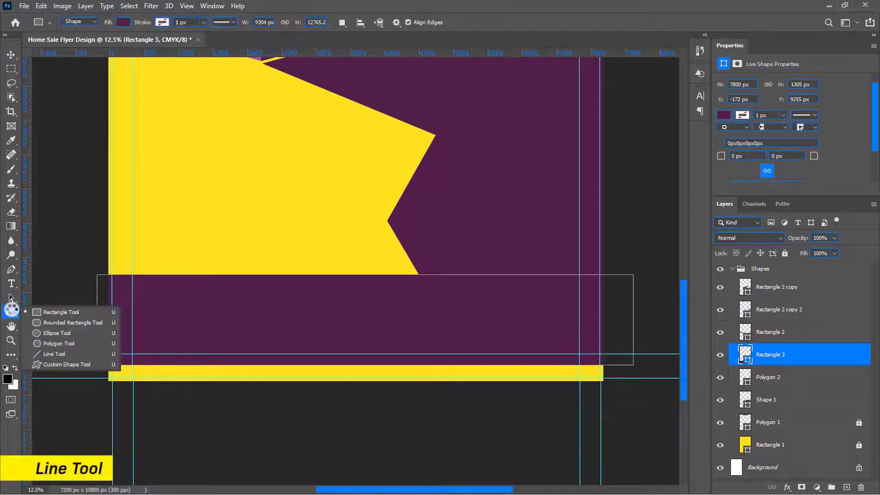
left_click(55, 355)
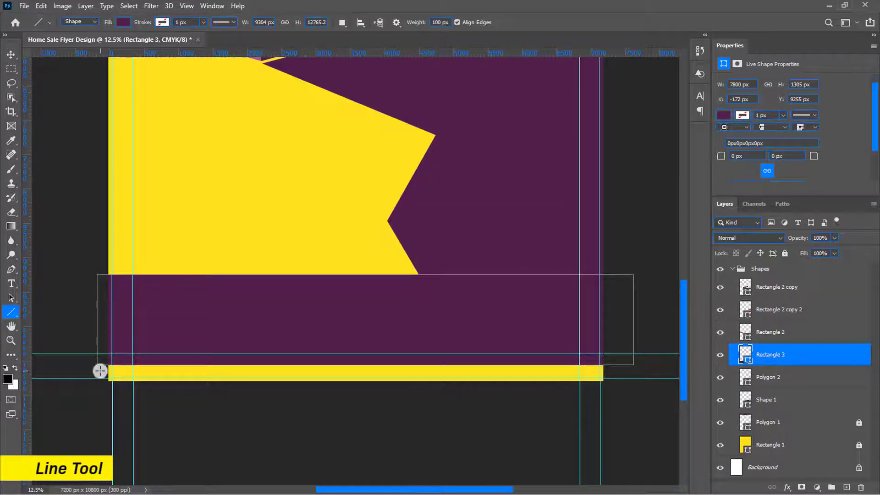
left_click_drag(100, 370, 633, 378)
key("v")
key("shift+Down")
key("shift+Down")
key("shift+Down")
key("shift+Down")
key("shift+Down")
key("shift+Down")
key("shift+Down")
- Draw a circle about 2192 px in diameter above the Rectangle 1 layer, over the yellow area above the zigzag's left side
scroll(629, 372, "down", 3)
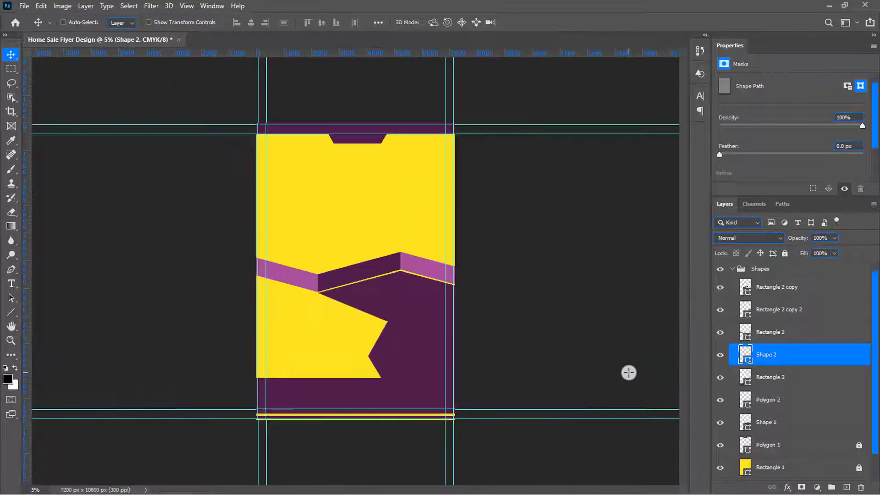
scroll(629, 373, "up", 1)
left_click(764, 467)
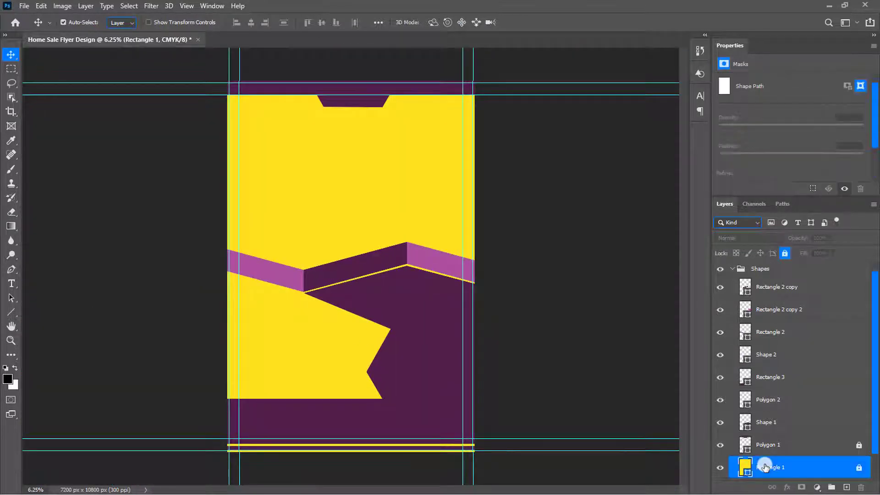
left_click(11, 312)
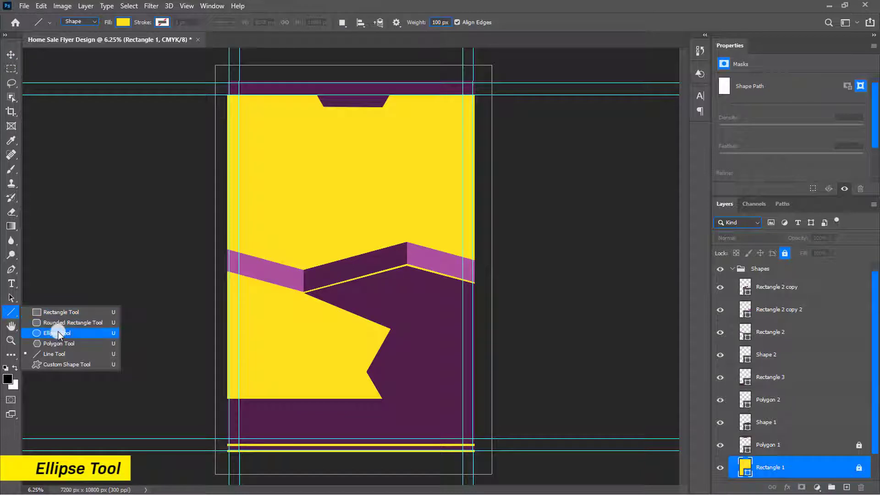
left_click(58, 332)
key("ctrl+plus")
key("ctrl+plus")
left_click_drag(238, 147, 310, 219)
- Fill the circle with the dark purple 50204a sampled from the panel below the zigzag
left_click(125, 23)
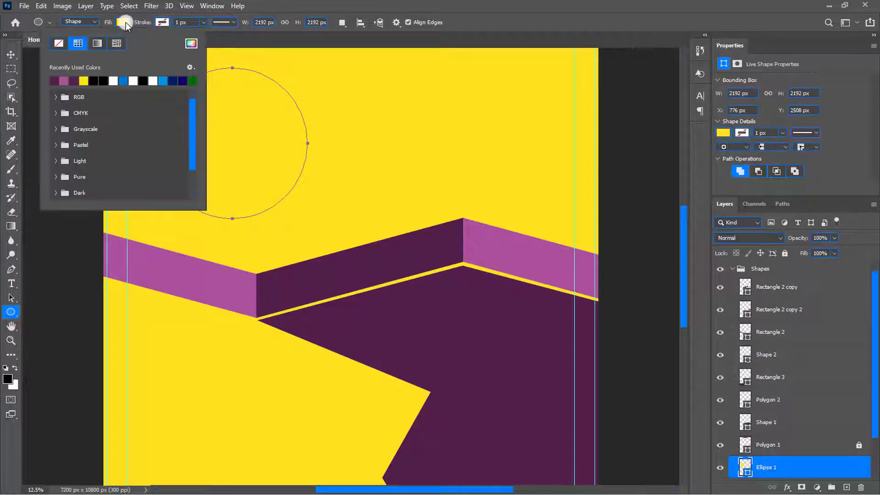
left_click(192, 45)
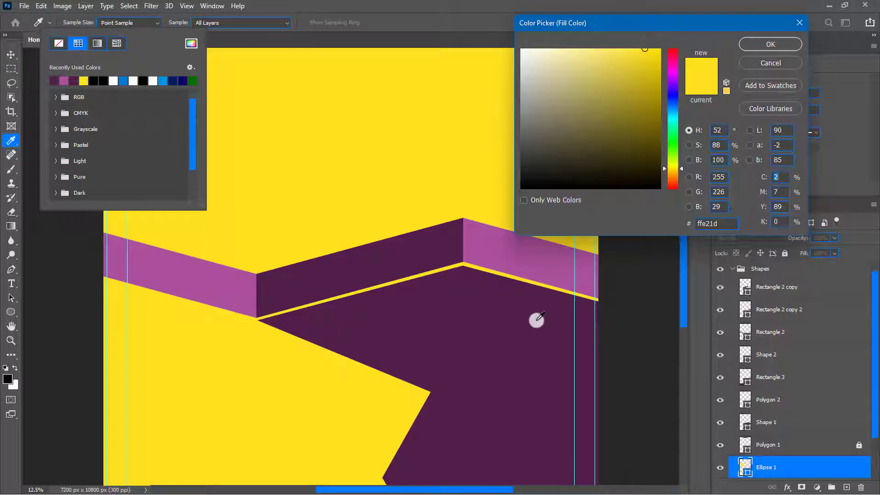
left_click(505, 315)
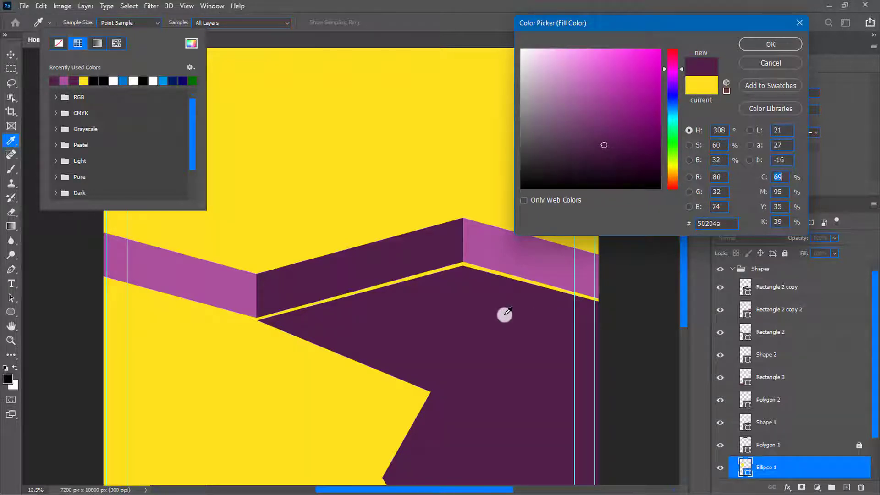
left_click(763, 44)
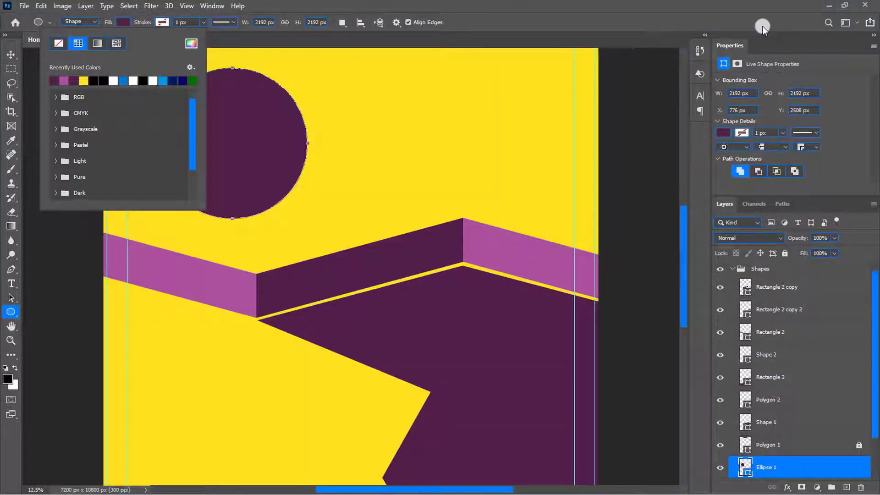
left_click(763, 26)
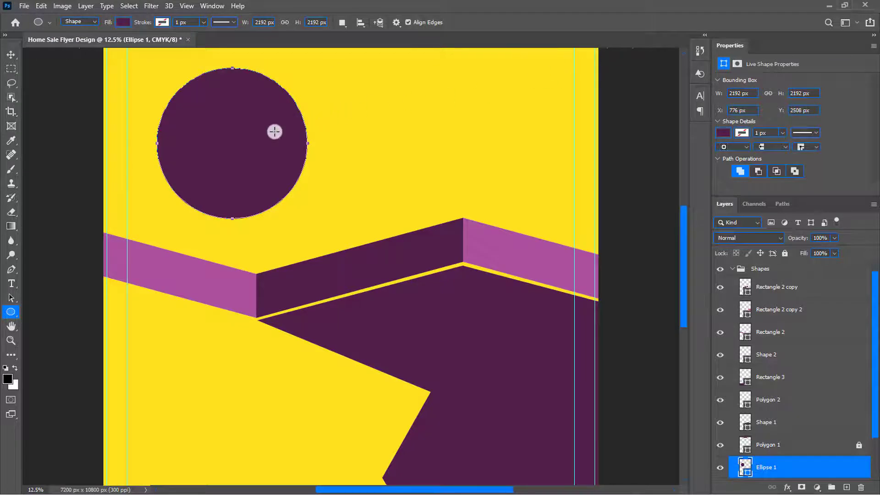
- Reduce the circle to about 2012 px and move it behind the zigzag, centred over its lower left fold
key("v")
left_click_drag(263, 134, 287, 240)
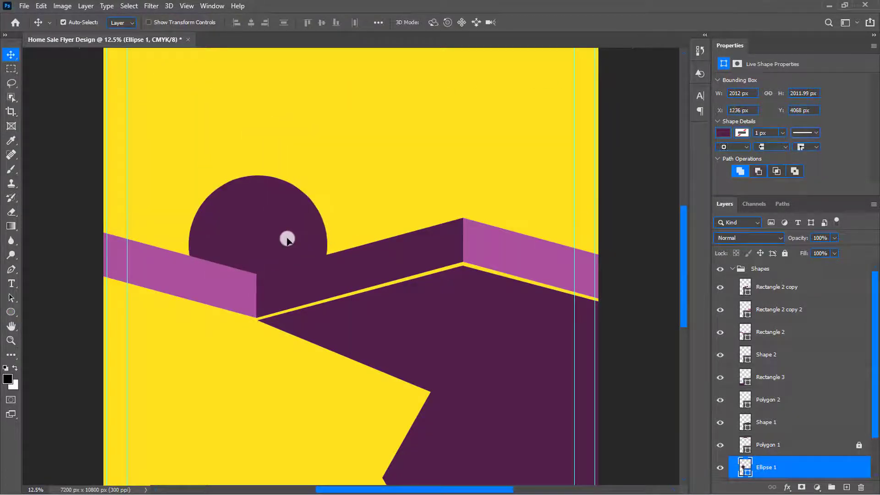
key("ctrl+minus")
key("ctrl+minus")
left_click(639, 305)
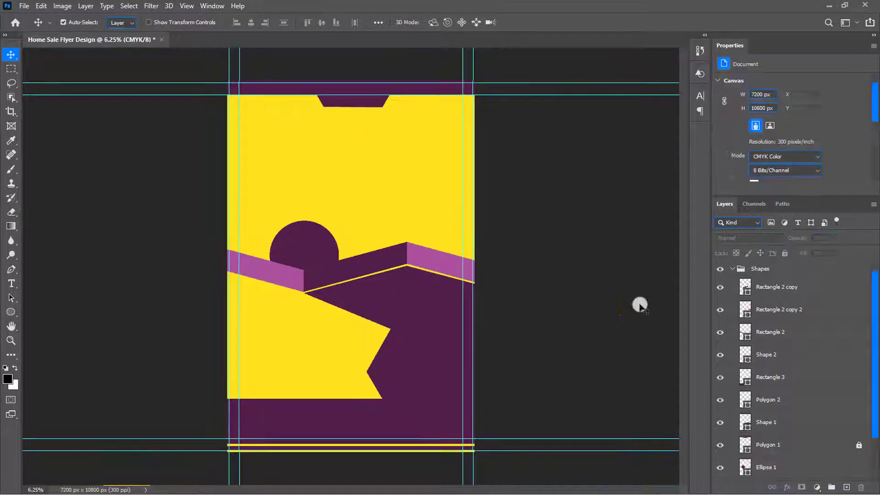
- Place the house exterior photo from the Resources folder as an embedded object directly above the Rectangle 1 layer
scroll(764, 404, "down", 2)
left_click(772, 447)
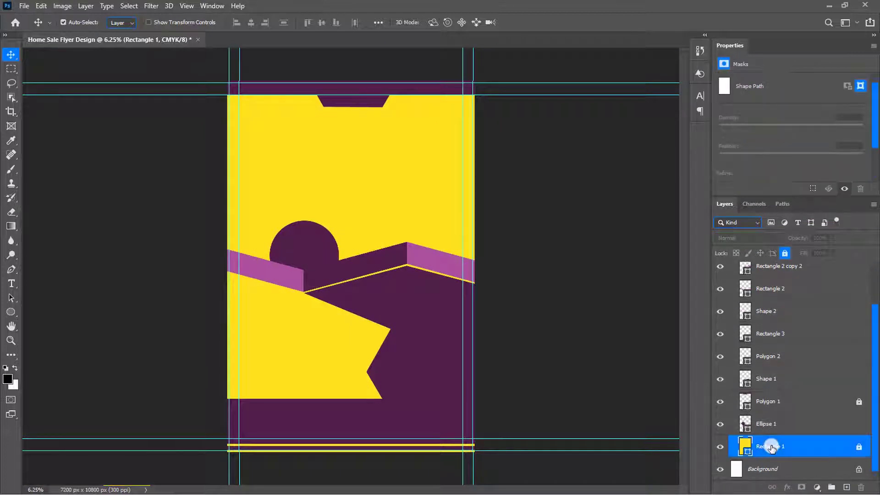
left_click(24, 6)
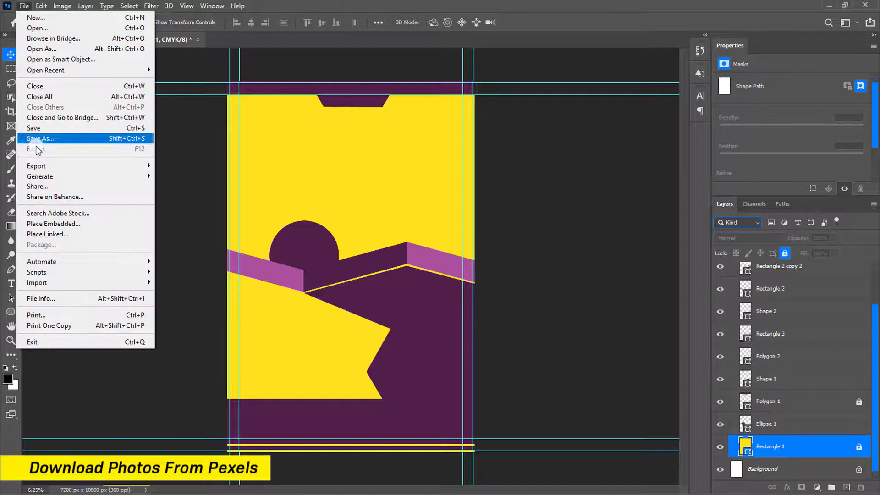
left_click(55, 224)
left_click(125, 109)
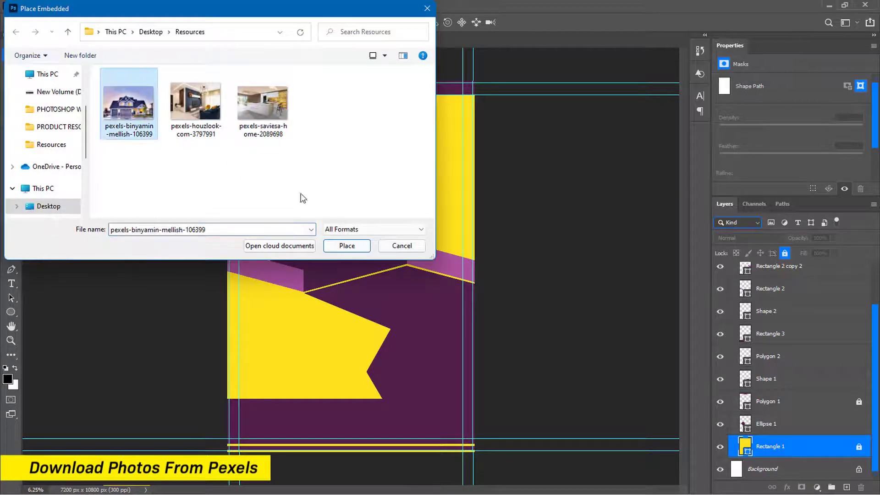
left_click(344, 245)
- Move the house photo to the upper canvas, scale it to 35.31% and shift it slightly right to cover the area above the zigzag
left_click_drag(352, 199, 351, 116)
key("ctrl+plus")
scroll(364, 151, "up", 4)
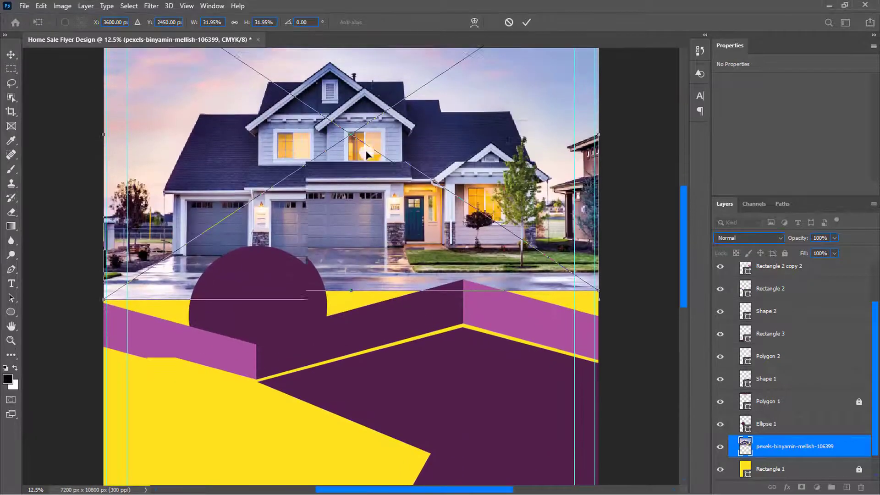
left_click_drag(599, 409, 610, 442)
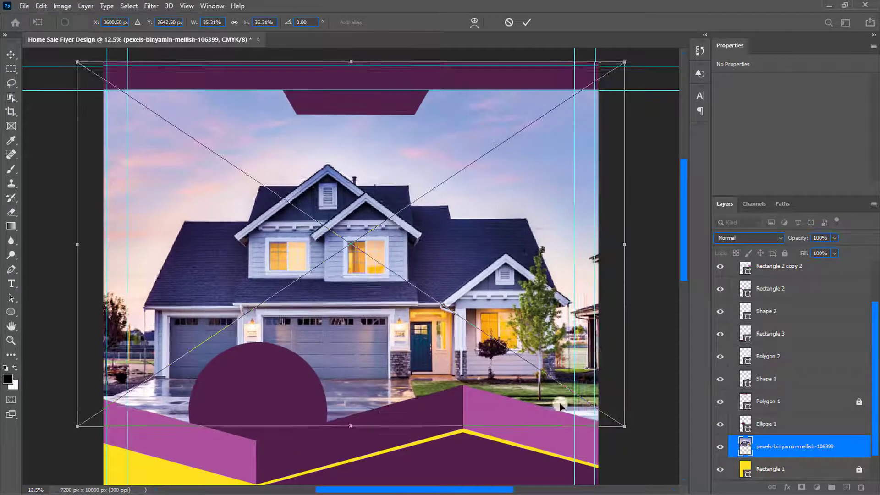
left_click_drag(352, 292, 367, 293)
left_click(528, 21)
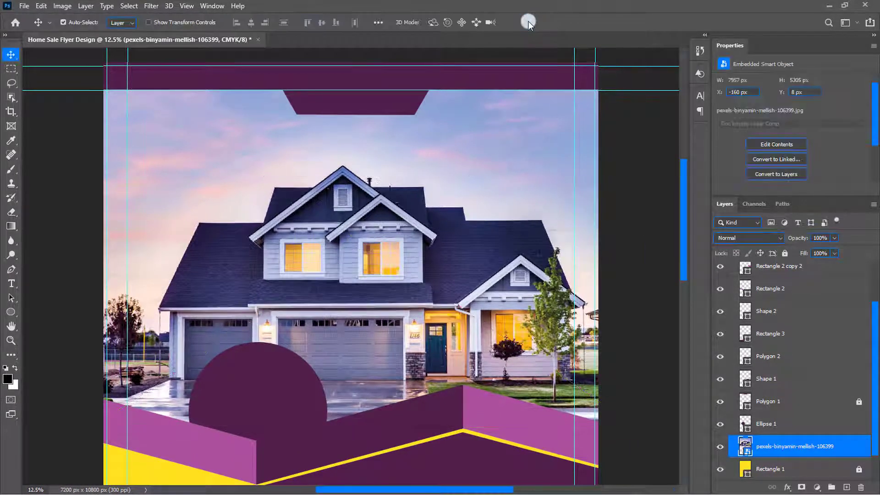
- Place the embedded photo pexels-houzlook-com-3797991 directly above the Shape 1 layer and clip it to that angled panel
key("ctrl+0")
key("ctrl+plus")
key("ctrl+plus")
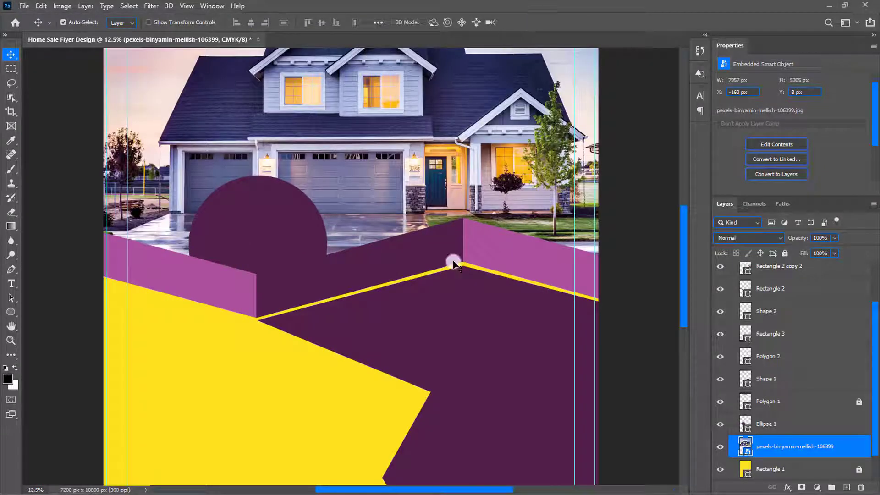
left_click(447, 303)
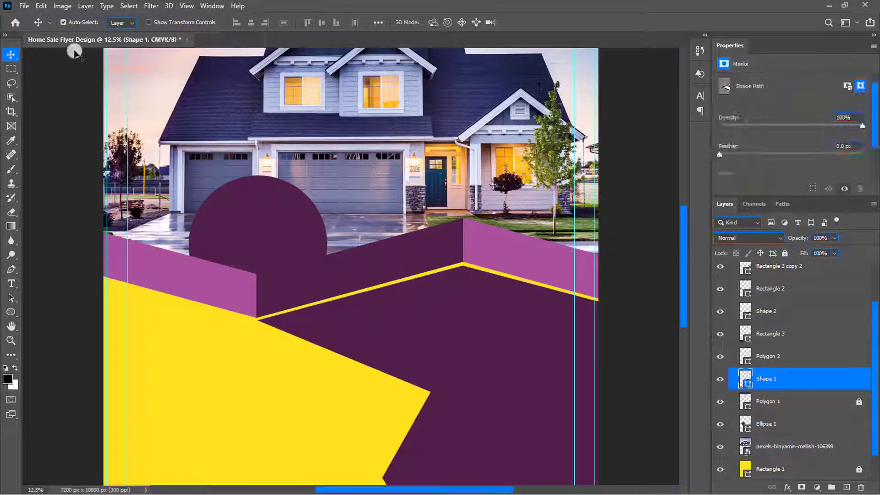
left_click(24, 6)
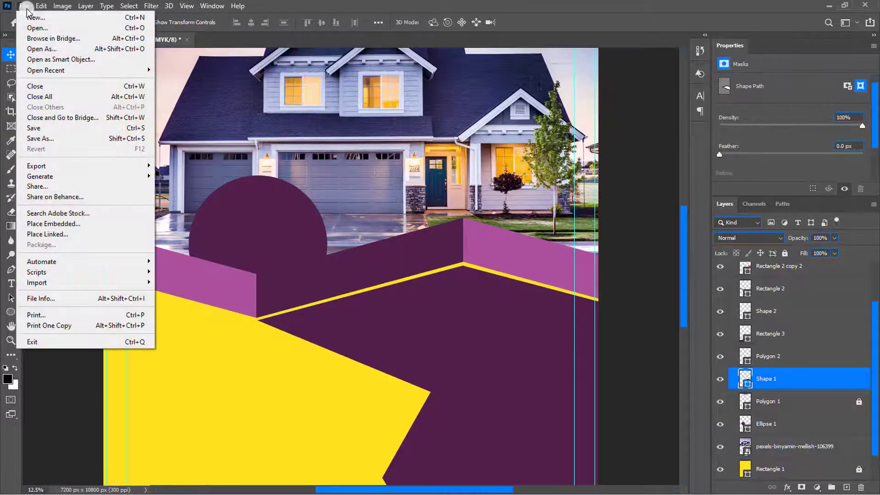
left_click(76, 224)
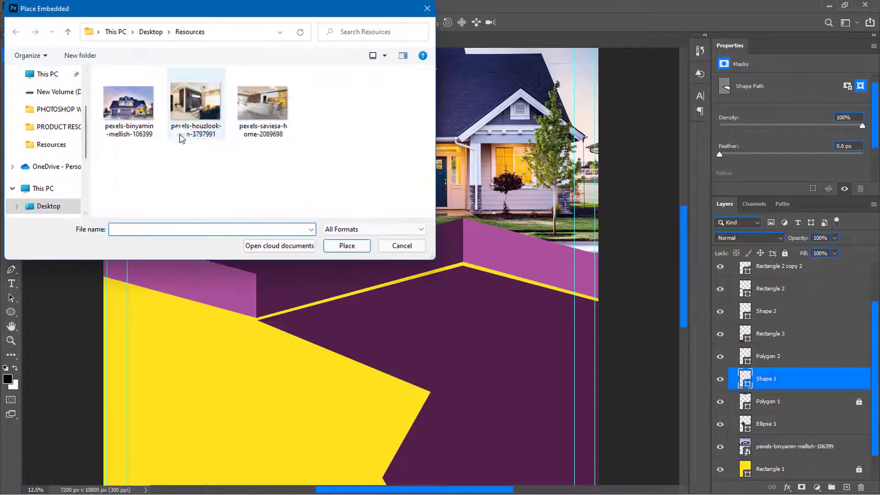
left_click(209, 136)
left_click(351, 247)
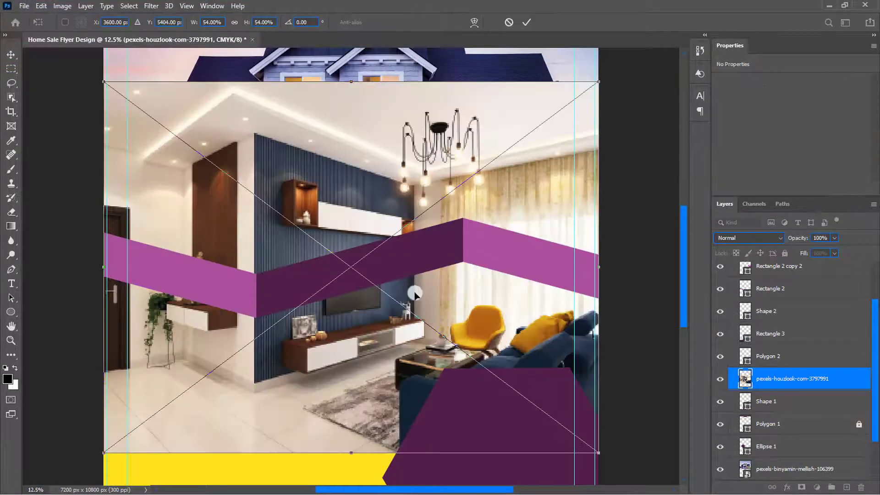
left_click(526, 22)
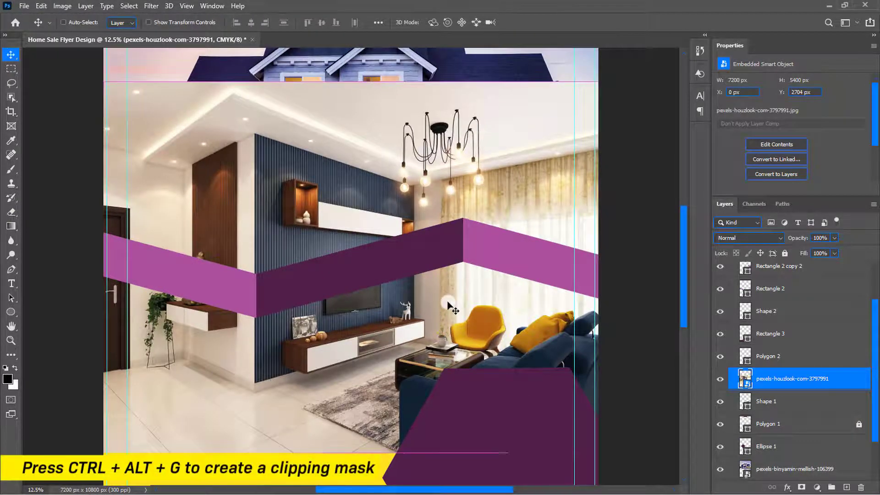
key("ctrl+alt+g")
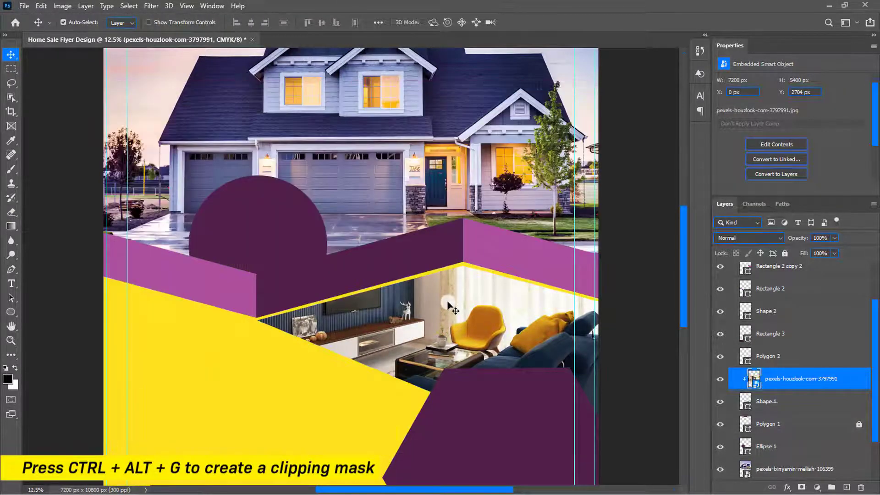
- Scale the living room photo down to about 5136 px wide and shift it to fill the angled Shape 1 panel
key("ctrl+t")
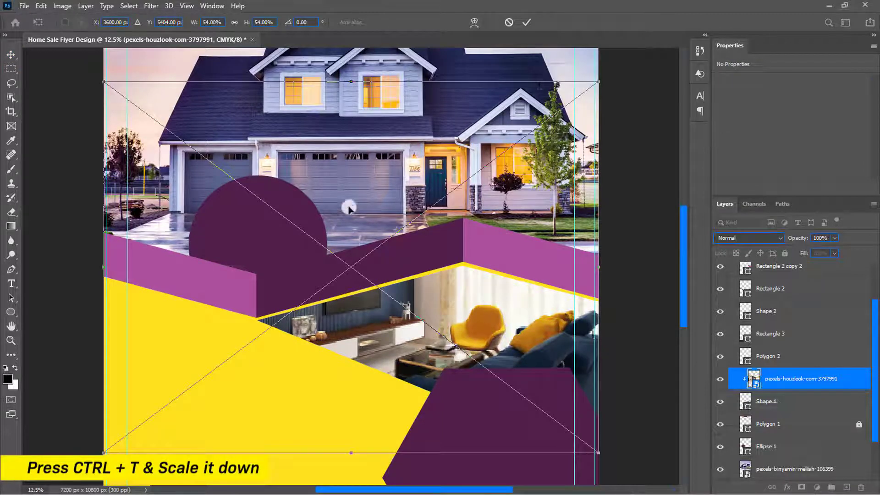
left_click_drag(102, 80, 266, 202)
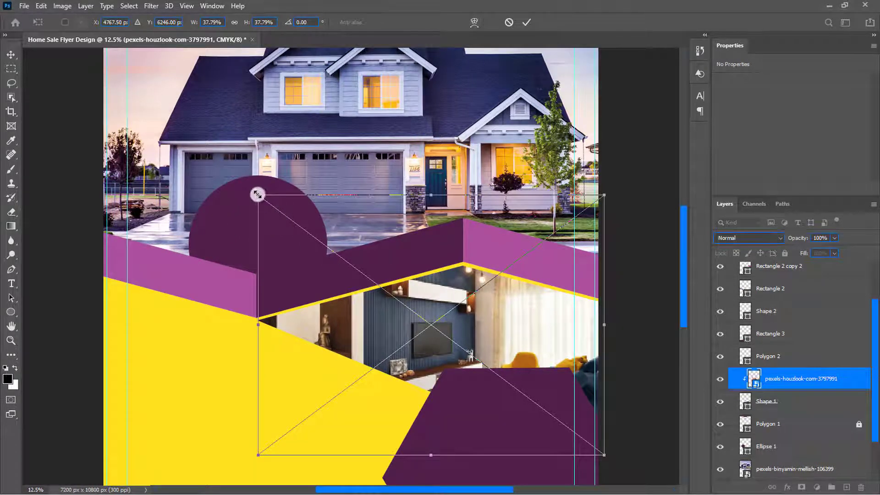
key("Return")
- Place the embedded photo pexels-saviesa-home-2089698 directly above the Polygon 2 layer and clip it to that hexagon
scroll(441, 315, "down", 5)
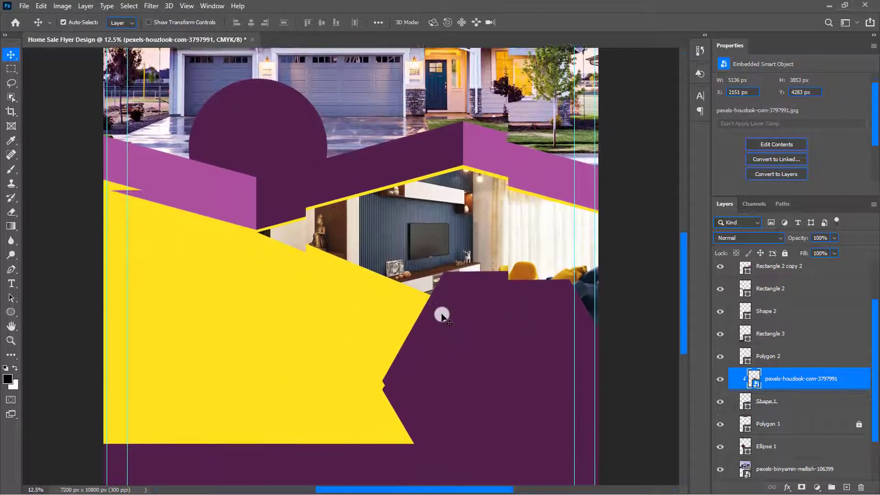
scroll(441, 316, "down", 4)
left_click(497, 302)
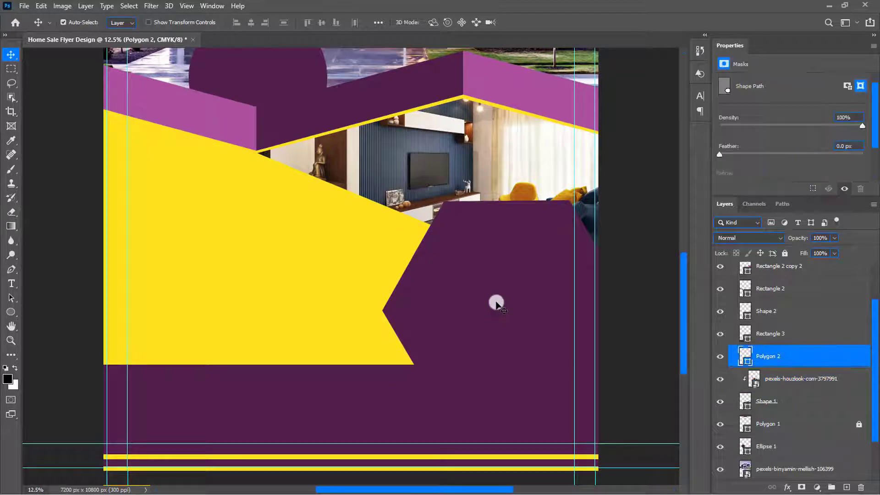
left_click(27, 8)
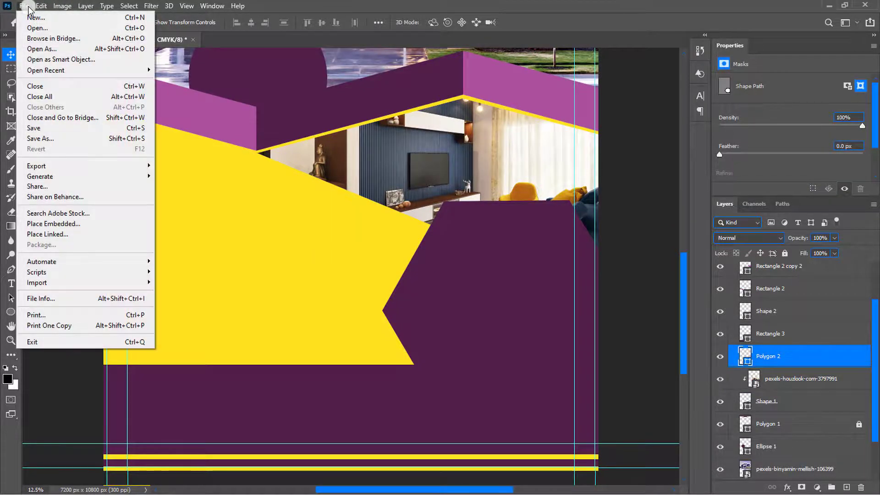
left_click(86, 224)
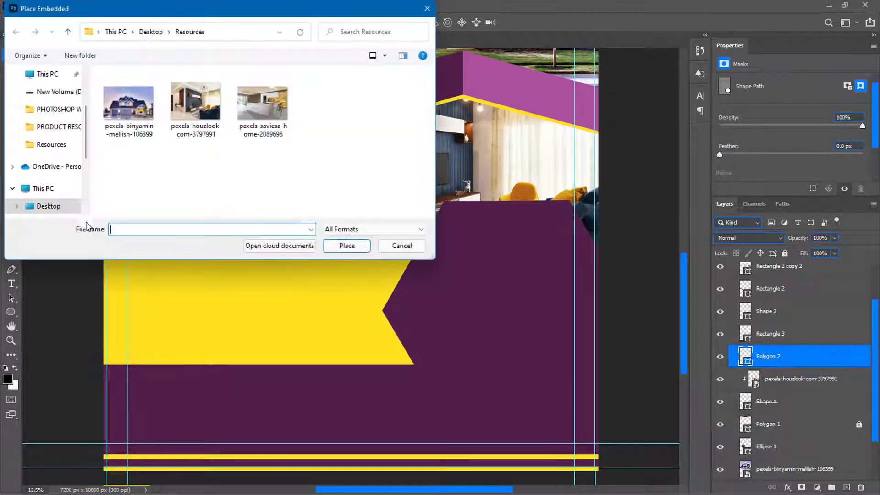
left_click(263, 105)
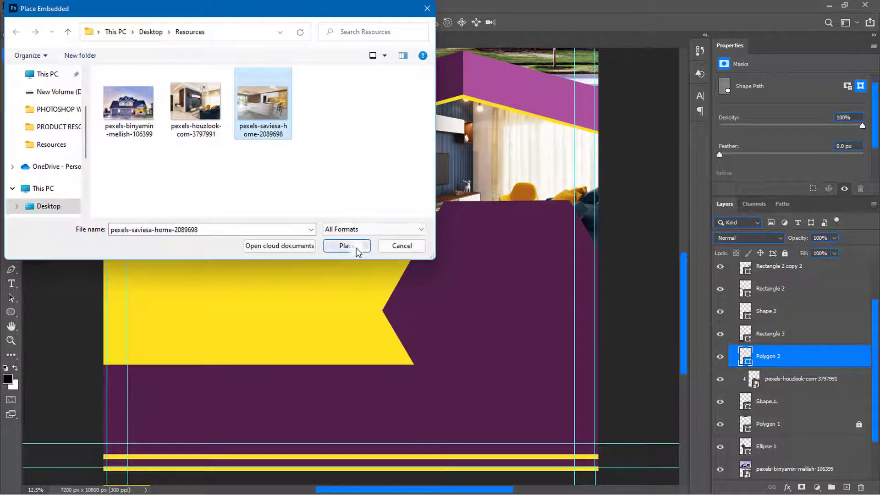
left_click(356, 248)
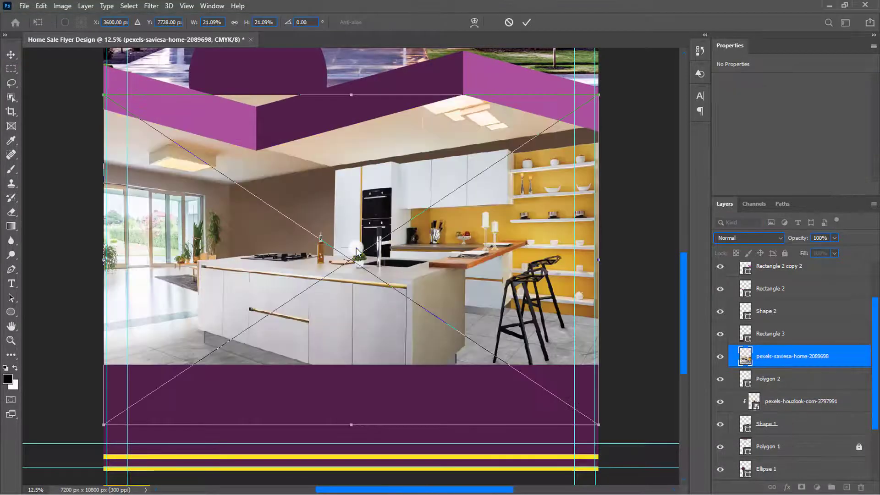
left_click(525, 23)
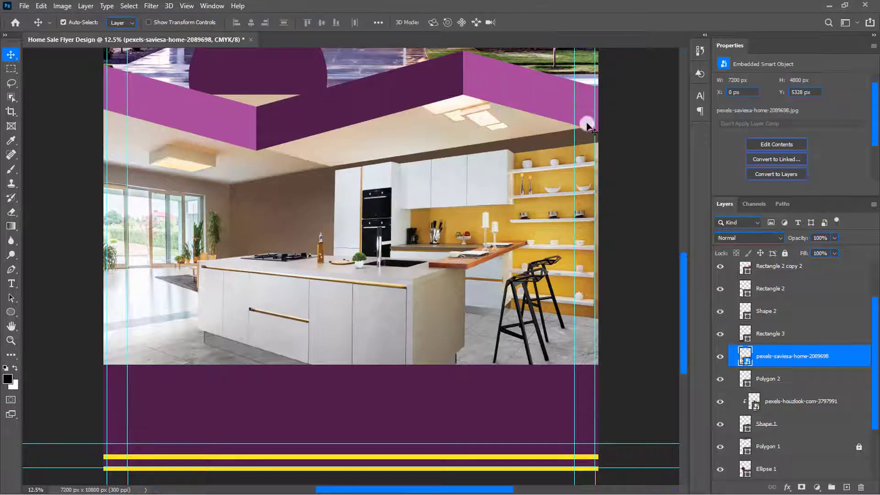
right_click(781, 358)
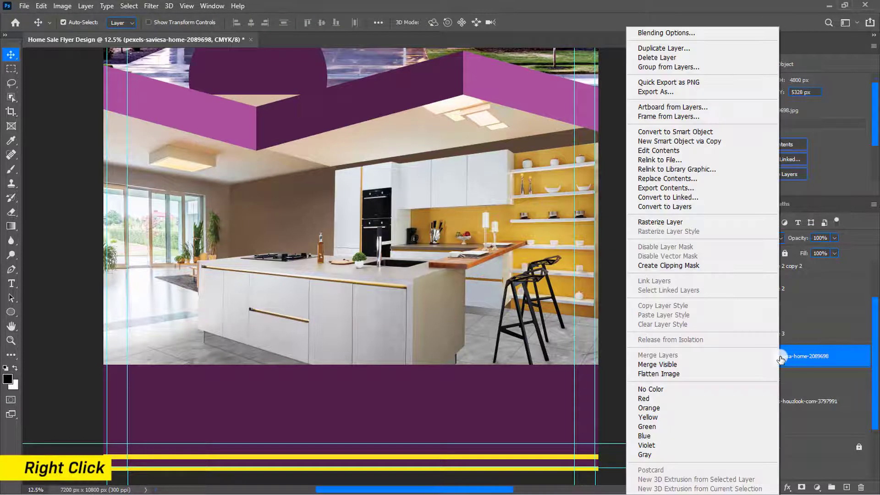
left_click(694, 268)
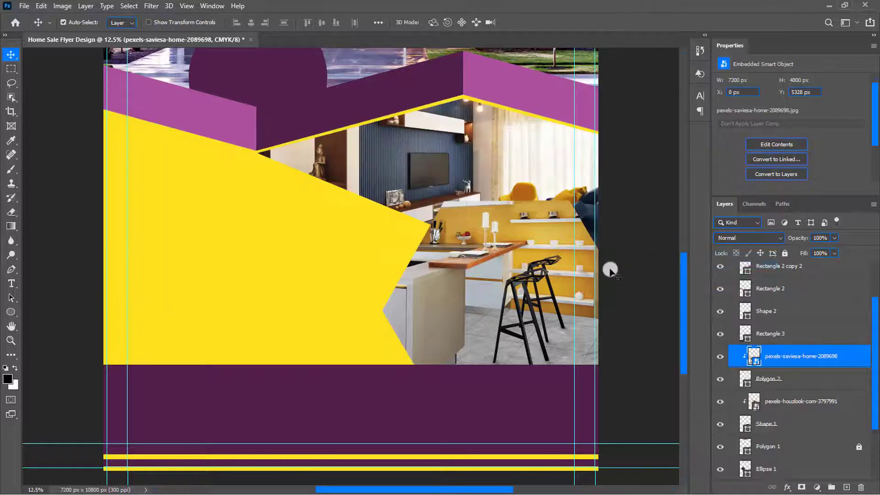
- Scale the kitchen photo down to about 3720 × 2480 px and position it over the hexagon
key("ctrl+t")
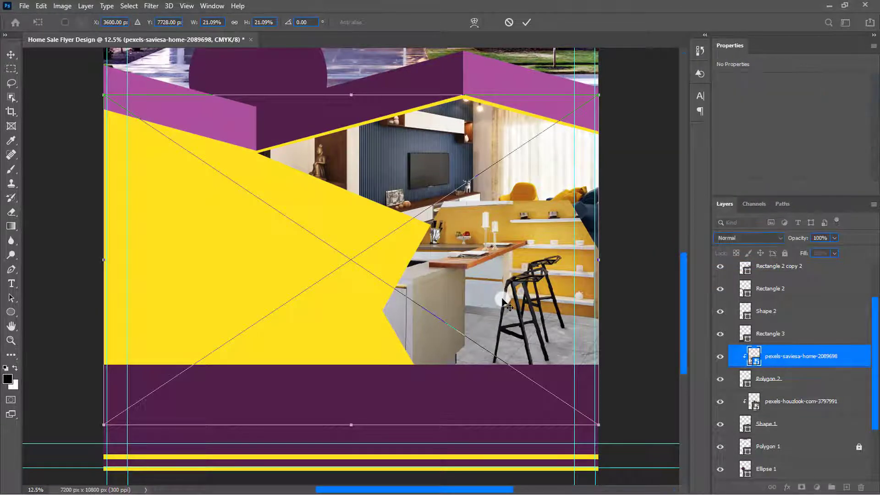
left_click_drag(104, 95, 338, 251)
left_click_drag(481, 305, 497, 249)
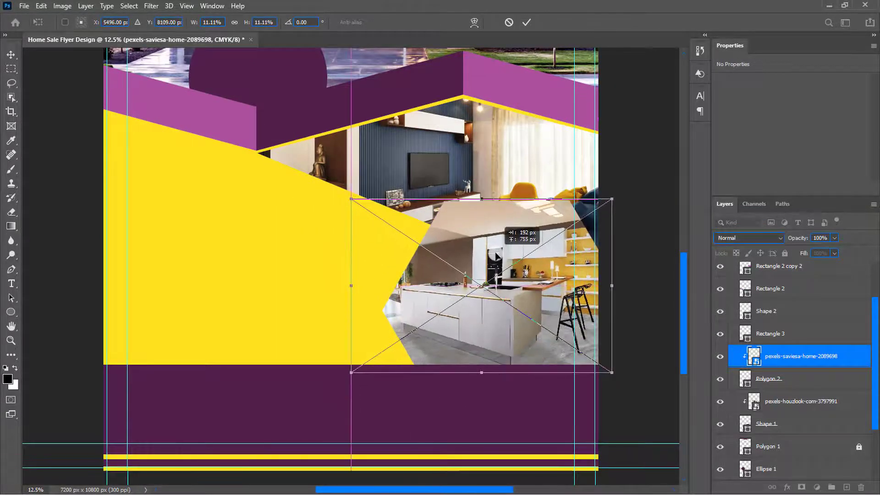
key("Return")
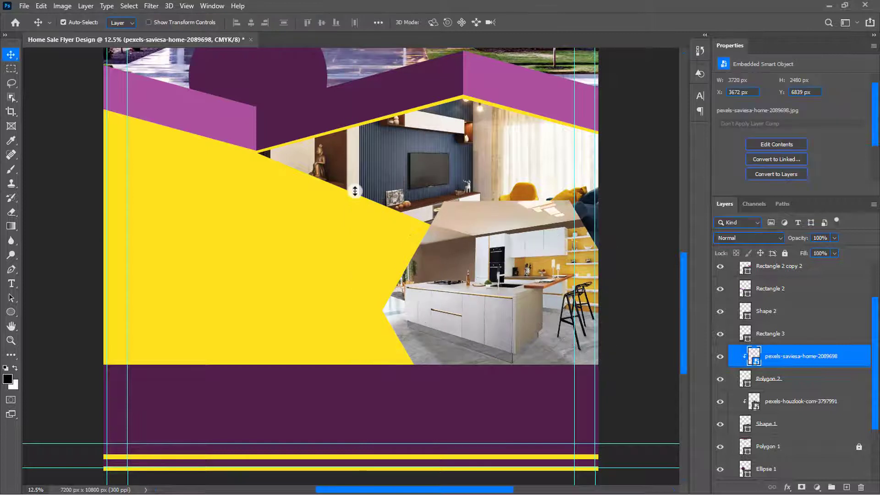
- Nudge the kitchen photo and the Polygon 2 hexagon down together
left_click(767, 383, "ctrl")
key("shift+Down")
key("shift+Down")
key("shift+Down")
key("shift+Down")
key("shift+Down")
key("shift+Down")
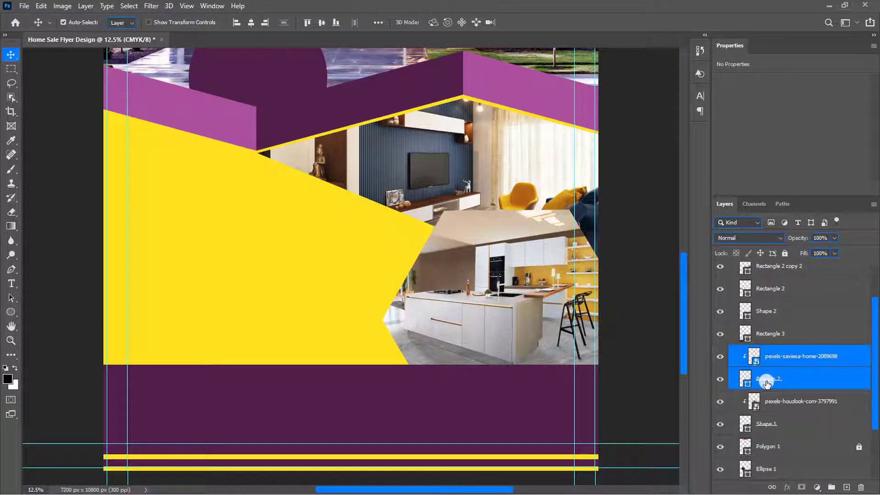
- Add a 139 px outside stroke to the Polygon 2 layer, coloured with the flyer's yellow (ffe21d)
left_click(768, 383)
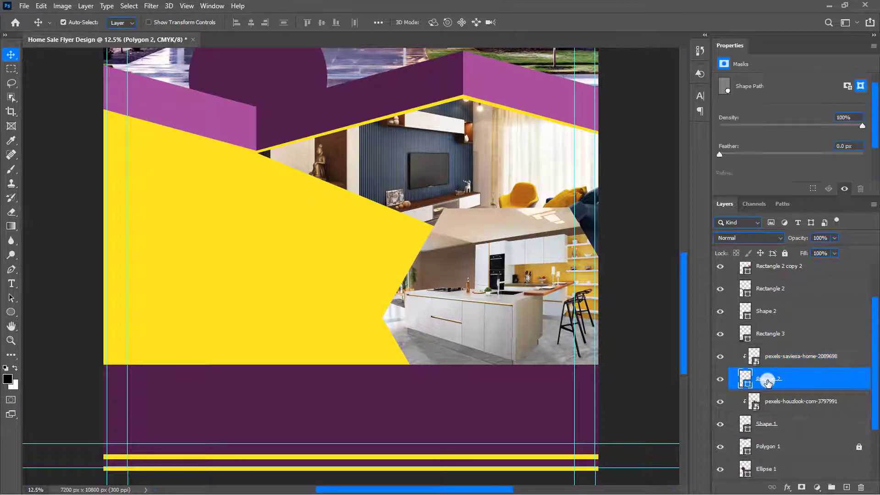
double_click(852, 379)
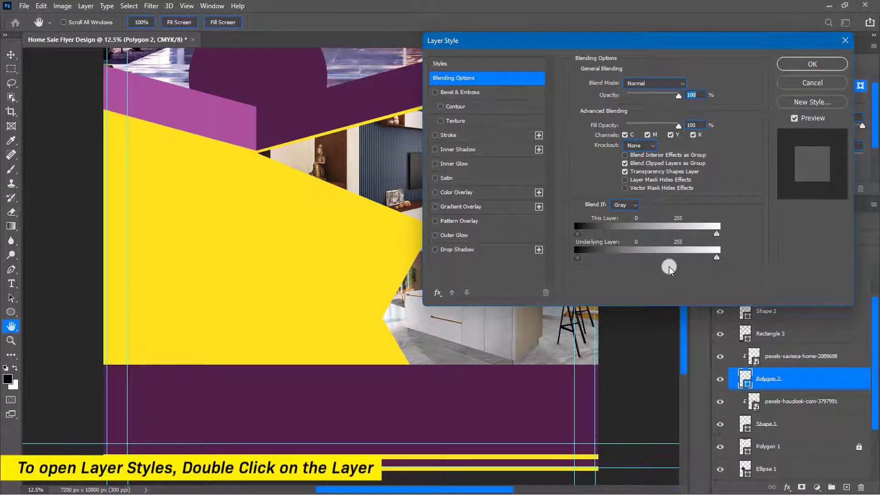
left_click(436, 136)
left_click(461, 136)
left_click(602, 164)
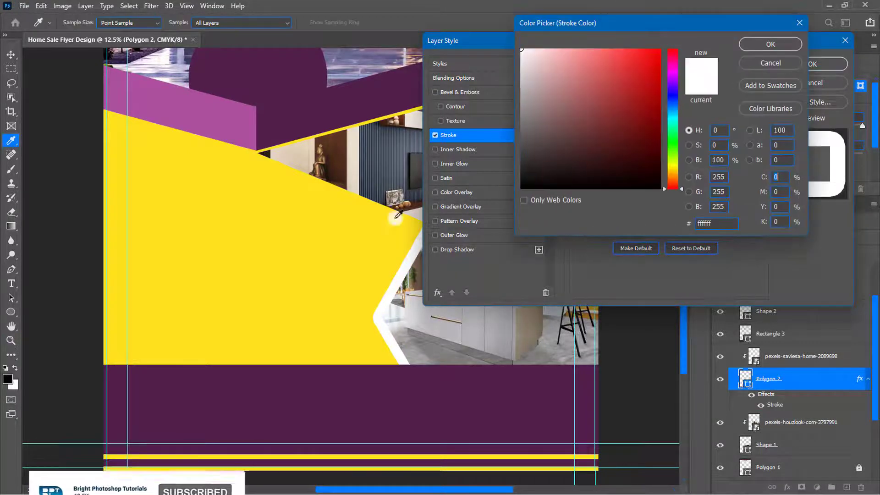
left_click(251, 245)
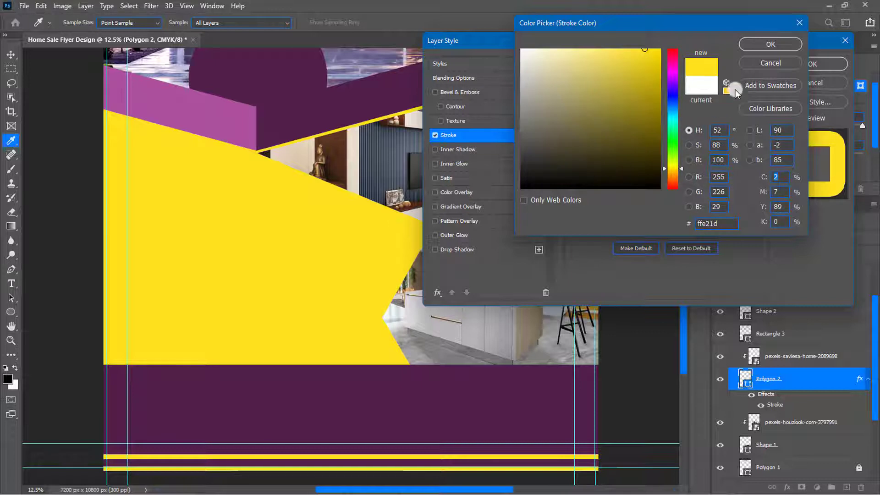
left_click(769, 45)
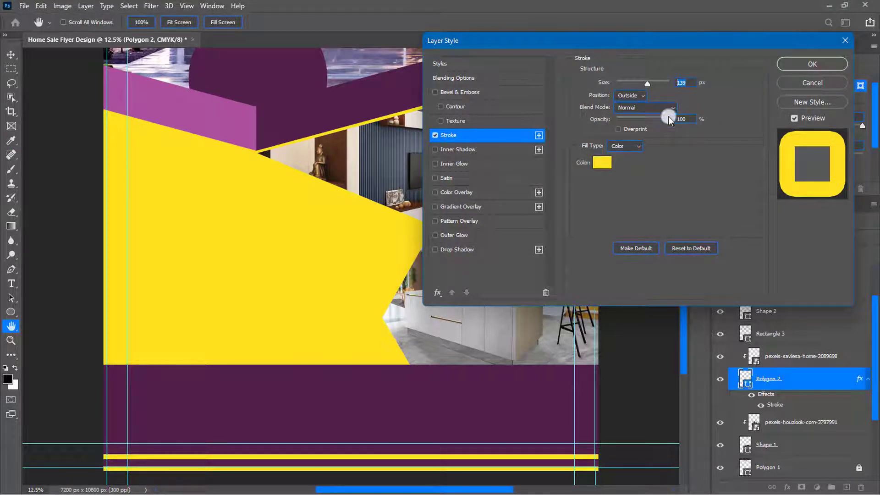
- Give the hexagon a Multiply drop shadow with 20% opacity, 21° angle, 409 px distance and 120 px size, and set its stroke opacity to 80%
left_click(436, 250)
left_click(458, 249)
left_click(591, 139)
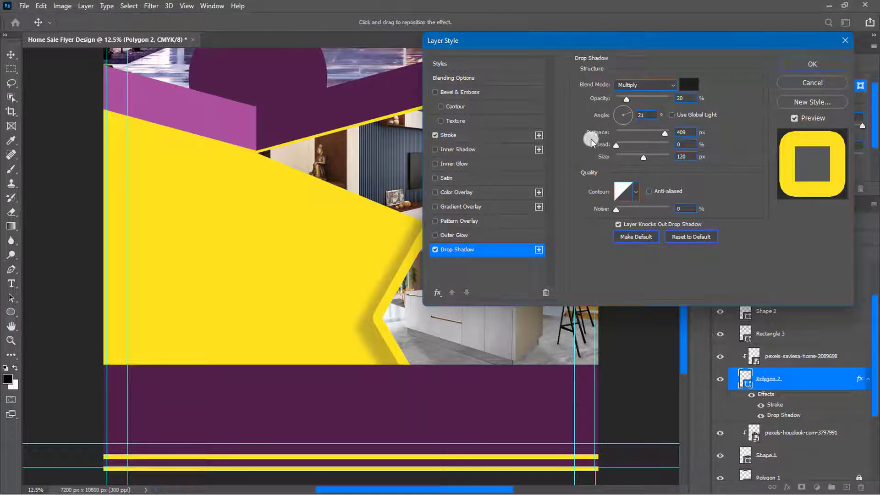
left_click(694, 86)
left_click(649, 119)
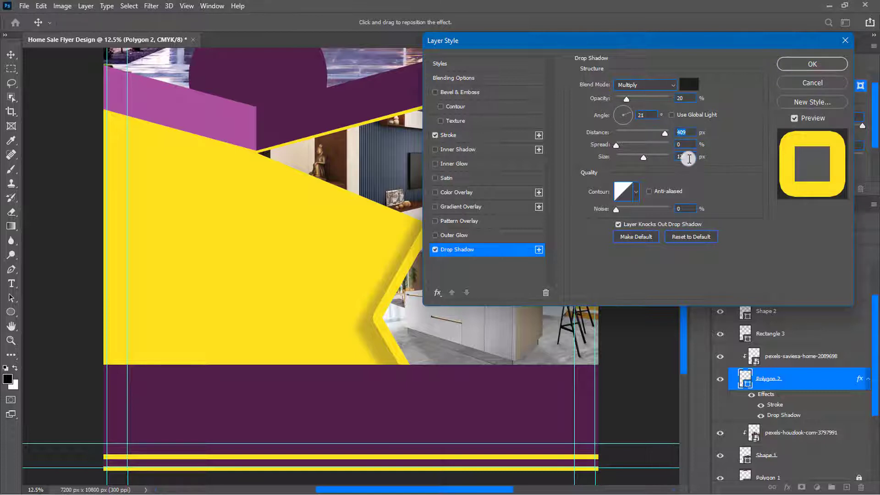
left_click(734, 128)
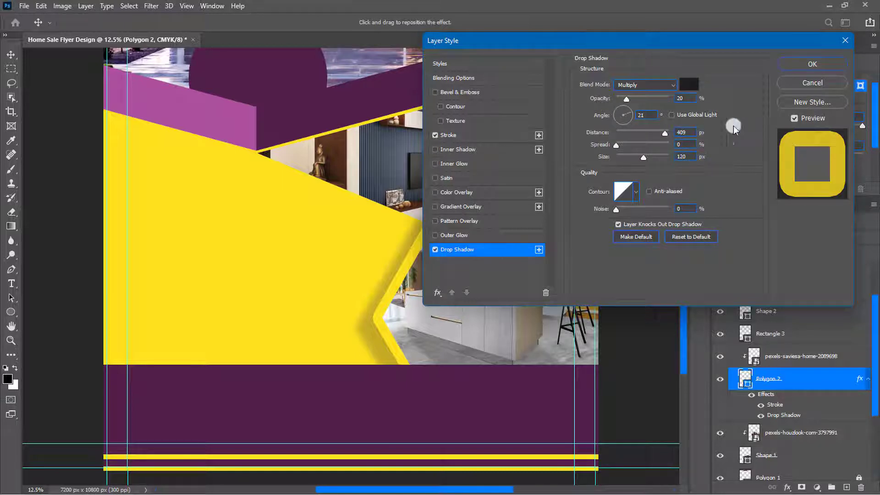
left_click(800, 64)
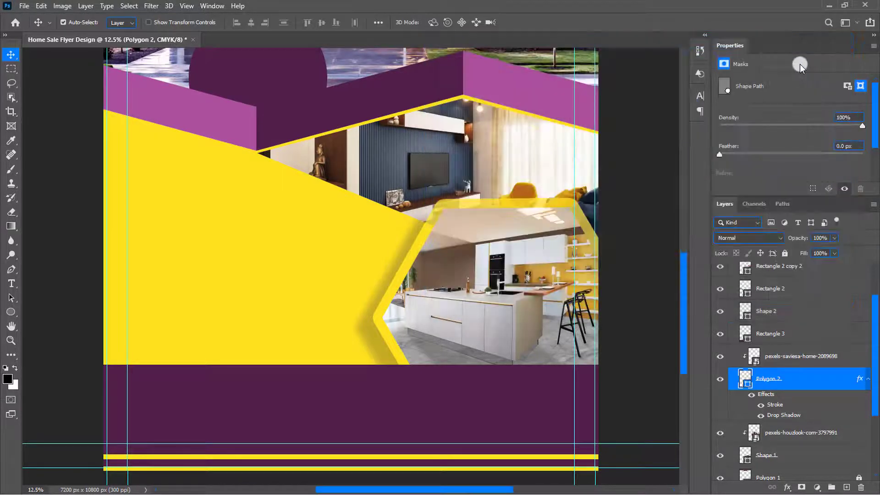
- Add a white (ffffff) 139 px outside stroke at 100% opacity to the Shape 1 layer
left_click(462, 176)
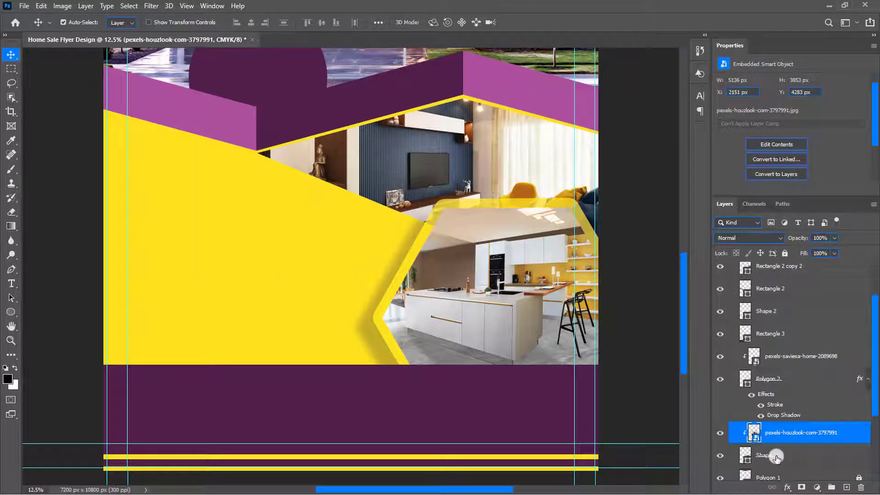
left_click(776, 456)
double_click(855, 457)
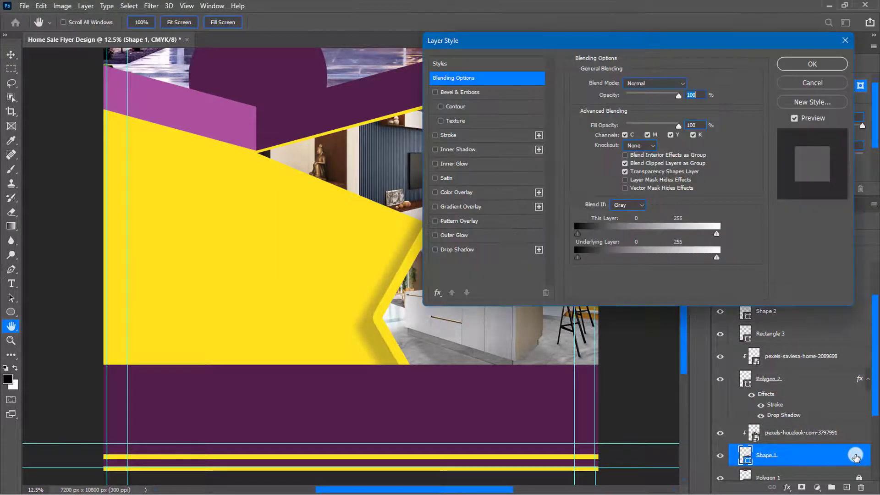
left_click(435, 135)
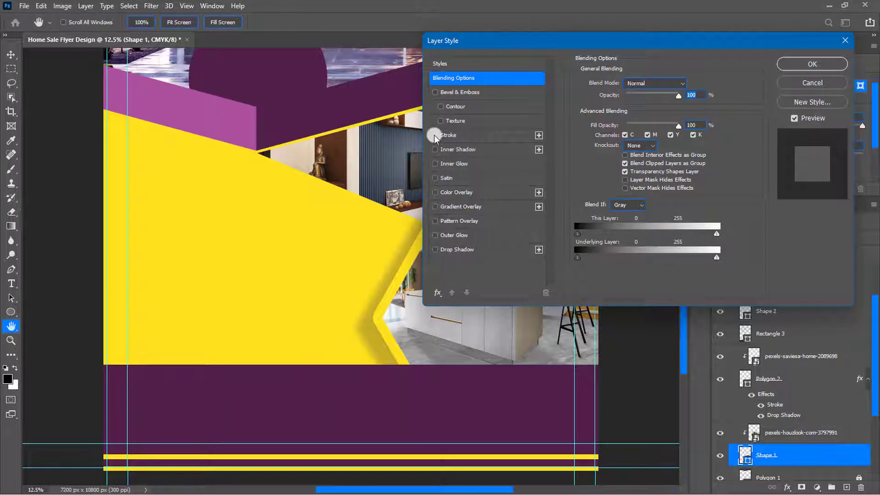
left_click(481, 138)
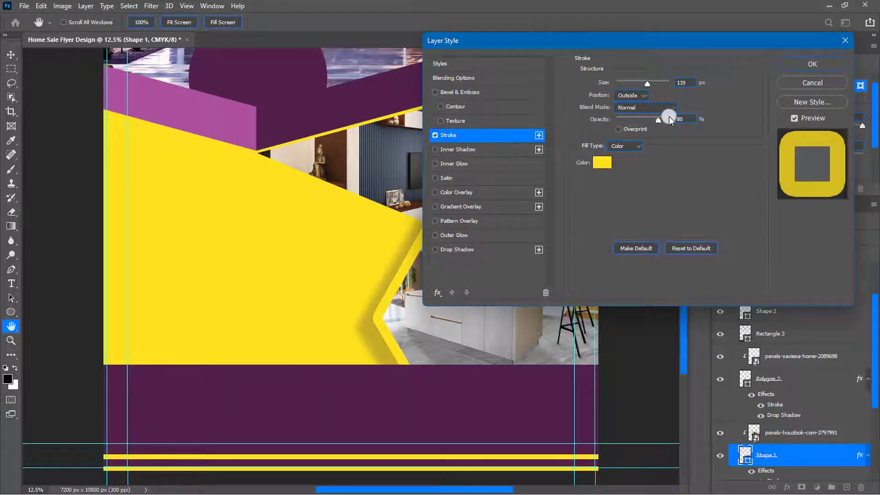
left_click_drag(659, 119, 679, 122)
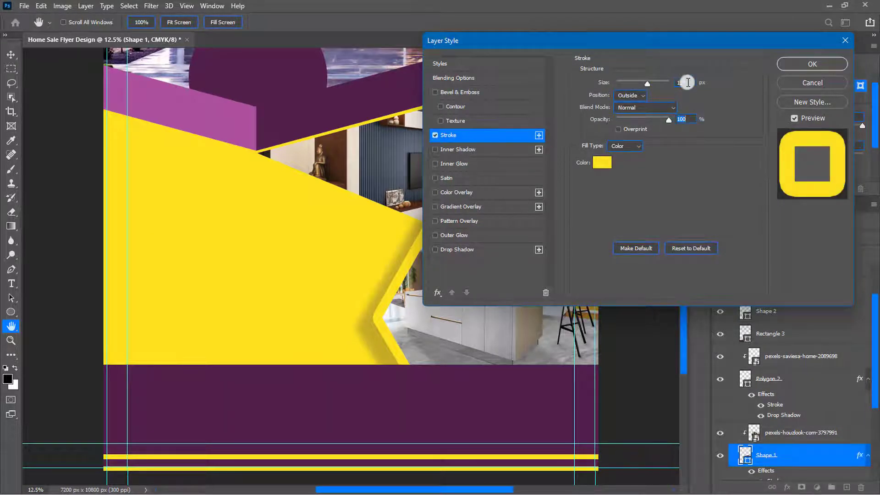
left_click(601, 163)
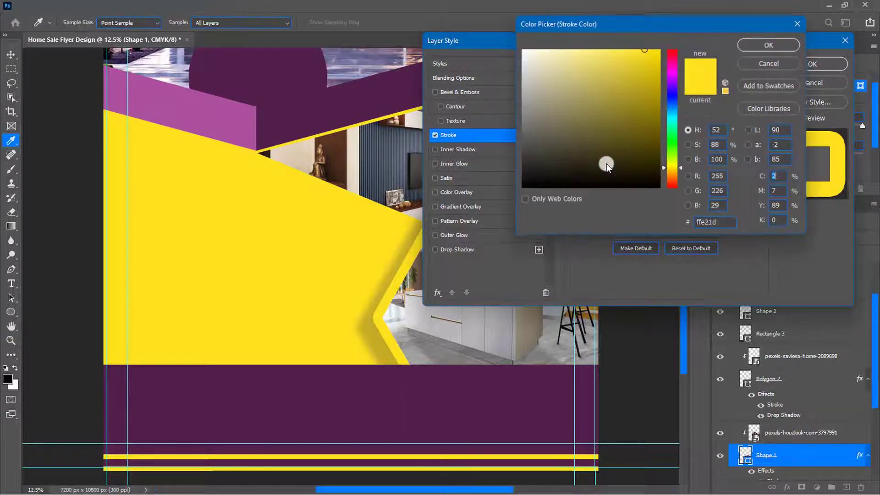
left_click_drag(527, 73, 509, 45)
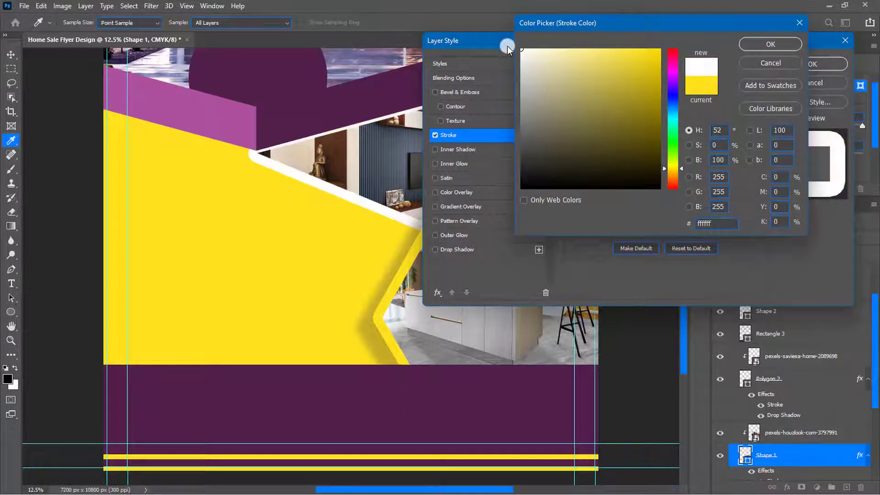
left_click(769, 45)
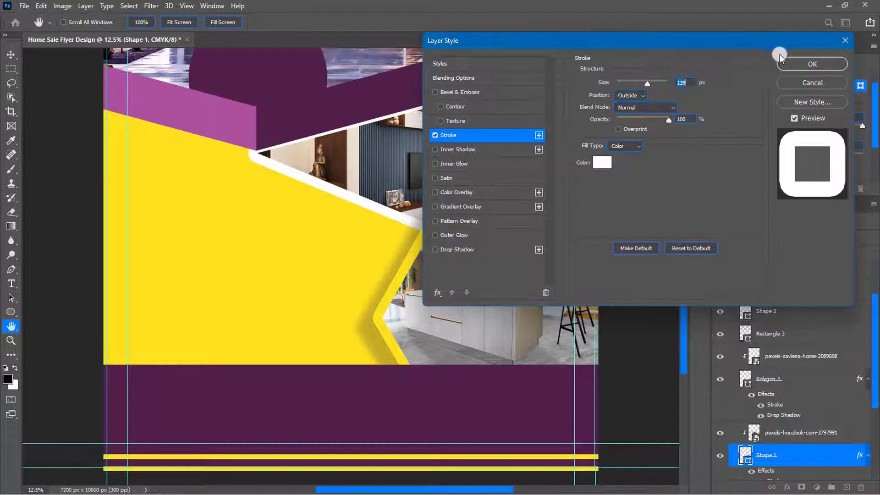
left_click(790, 64)
- Nudge the living room photo and the Shape 1 panel down together
scroll(819, 356, "down", 3)
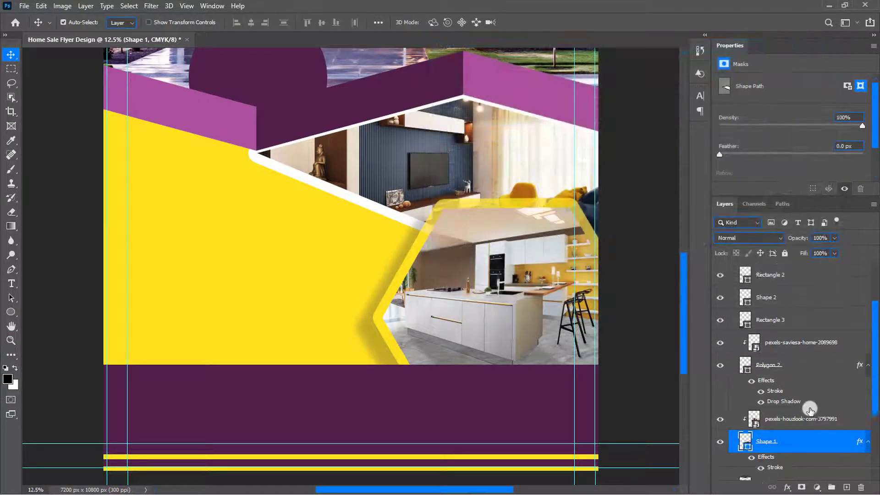
left_click(812, 379, "shift")
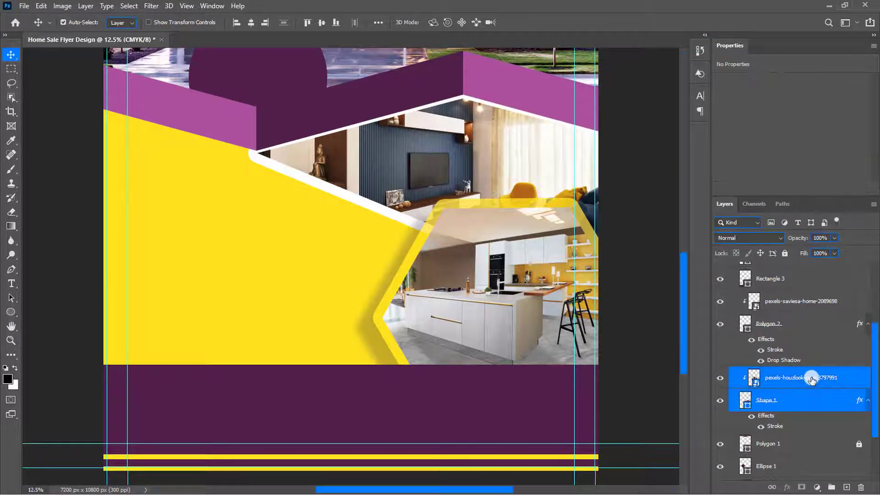
key("shift+Down")
key("shift+Down")
key("shift+Down")
- Draw a yellow house custom shape over the purple tab at the top edge of the flyer
key("ctrl+0")
key("ctrl+minus")
left_click(351, 107, "ctrl")
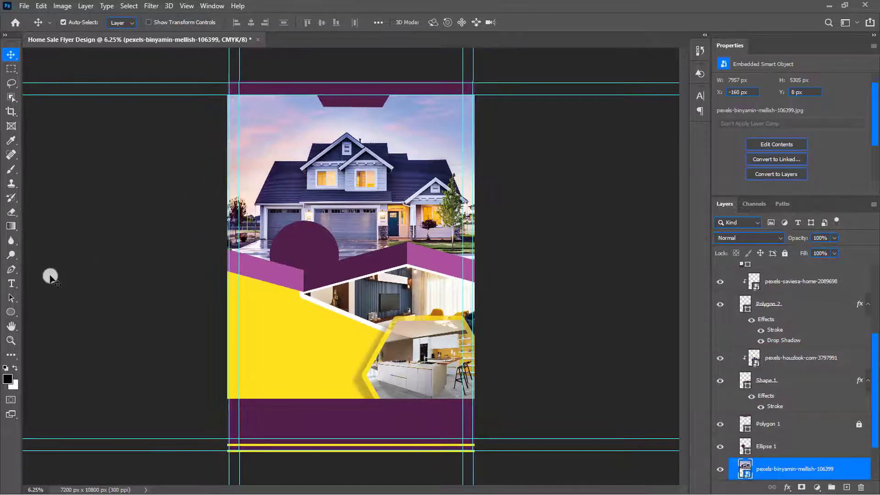
left_click_drag(11, 312, 65, 364)
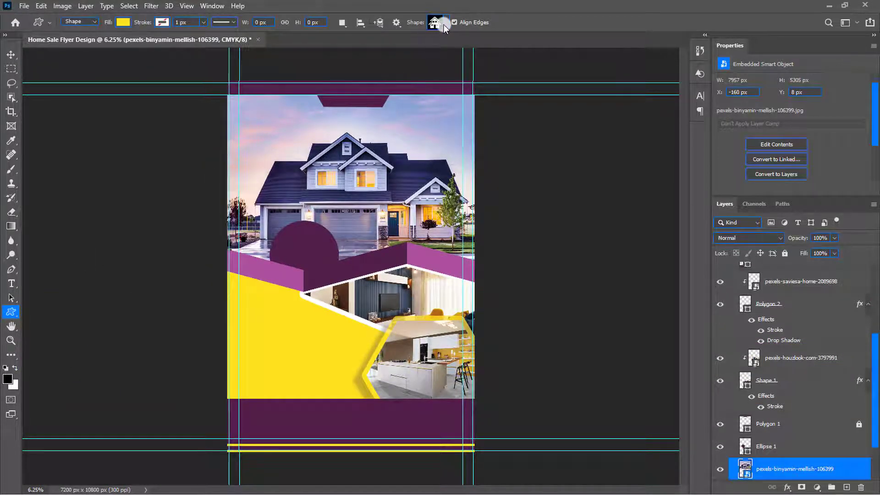
left_click(445, 23)
left_click(532, 17)
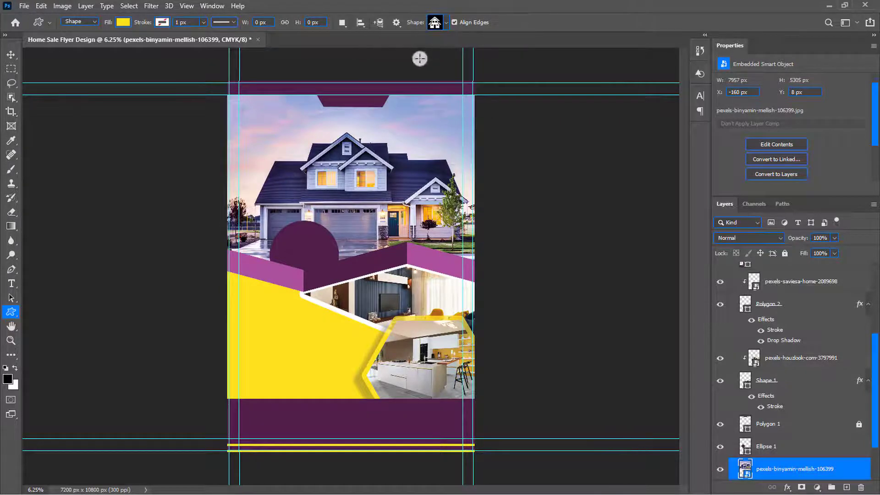
key("ctrl+plus")
key("ctrl+plus")
scroll(369, 110, "up", 2)
scroll(369, 114, "up", 4)
left_click_drag(341, 193, 361, 208)
key("v")
- Place the house icon's layer first in the Shapes group and centre the icon on the purple tab, scaled to about 534 × 475 px
scroll(784, 426, "down", 5)
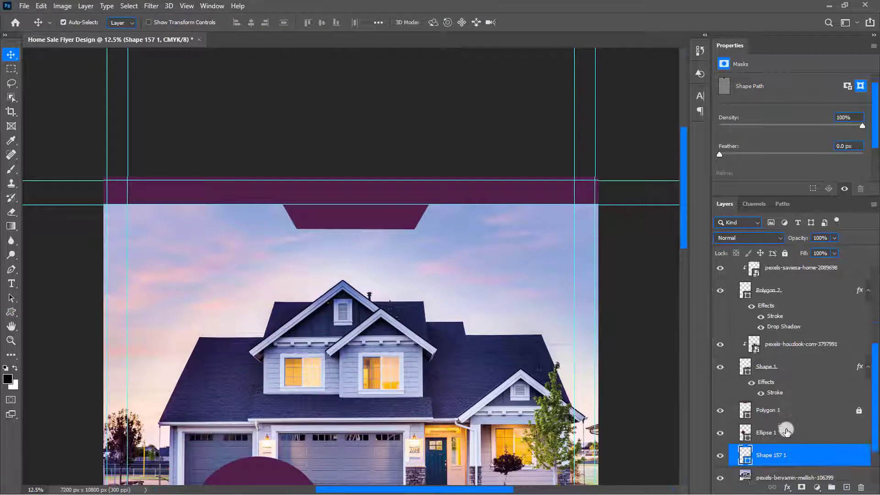
mouse_move(789, 400)
left_mouse_down()
mouse_move(785, 277)
mouse_move(799, 281)
mouse_move(802, 255)
mouse_move(802, 278)
left_mouse_up()
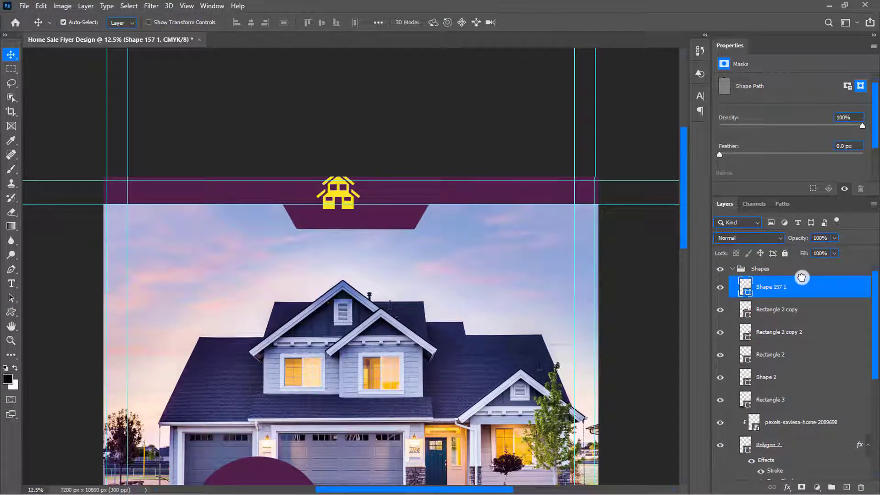
left_click_drag(345, 192, 372, 189)
key("ctrl+t")
key("Return")
left_click(354, 211)
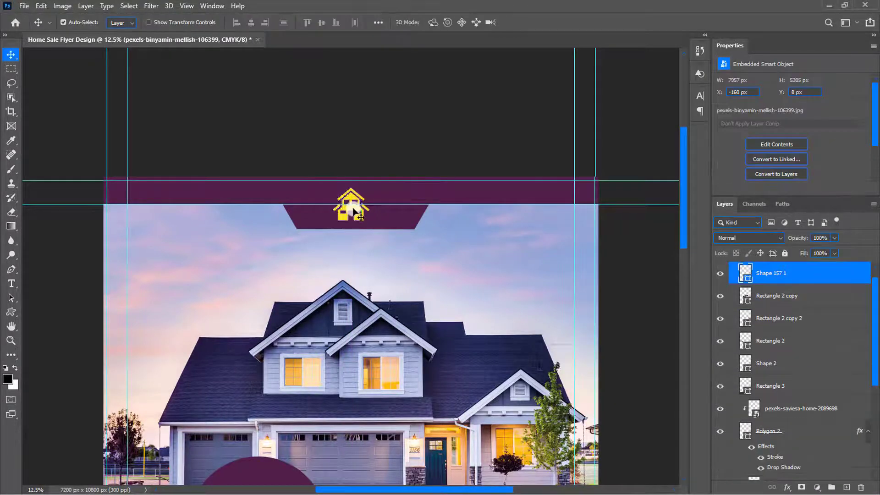
- Draw a yellow telephone custom shape from the Objects set in the purple band below the kitchen photo
scroll(362, 201, "down", 10)
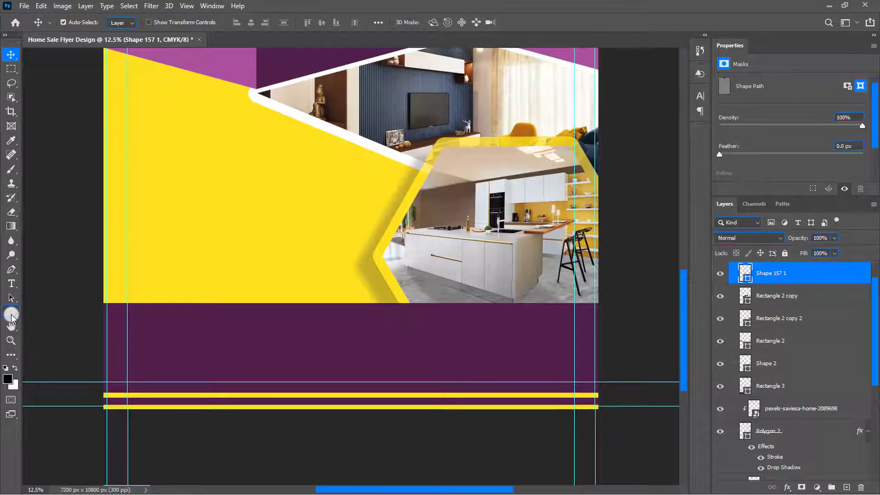
left_click_drag(11, 317, 58, 364)
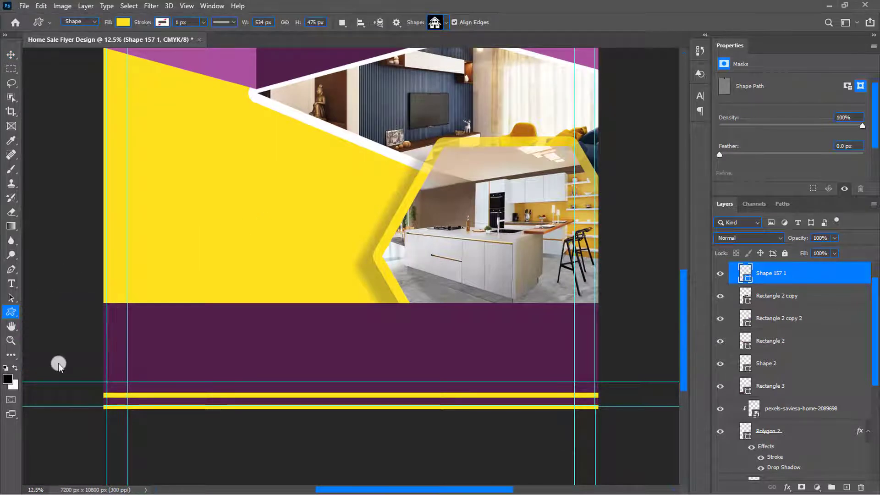
left_click(445, 25)
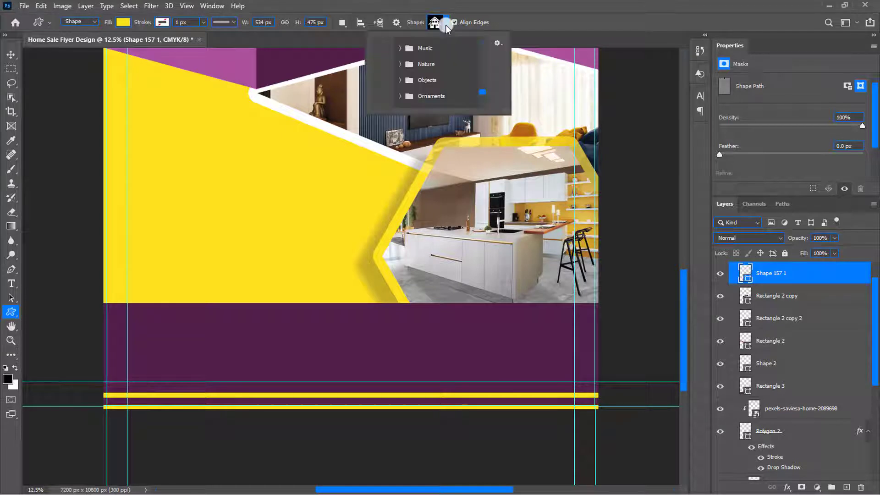
left_click(400, 80)
scroll(404, 78, "down", 5)
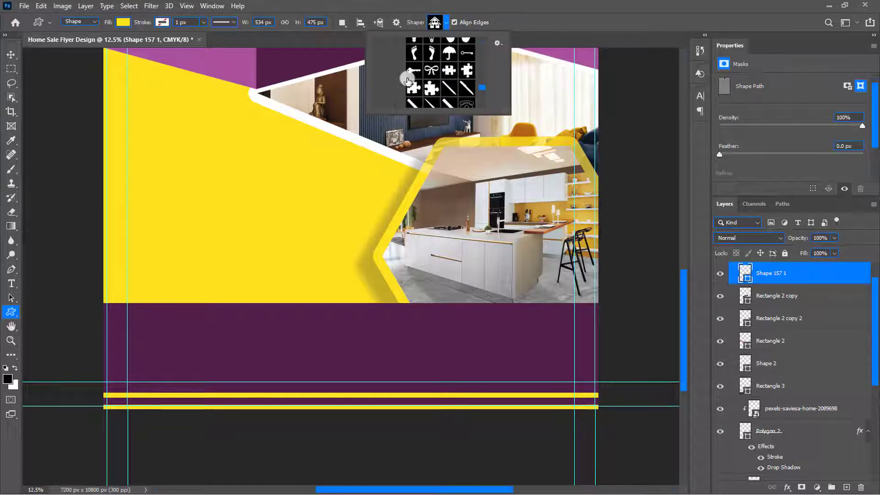
left_click_drag(371, 321, 401, 356)
key("v")
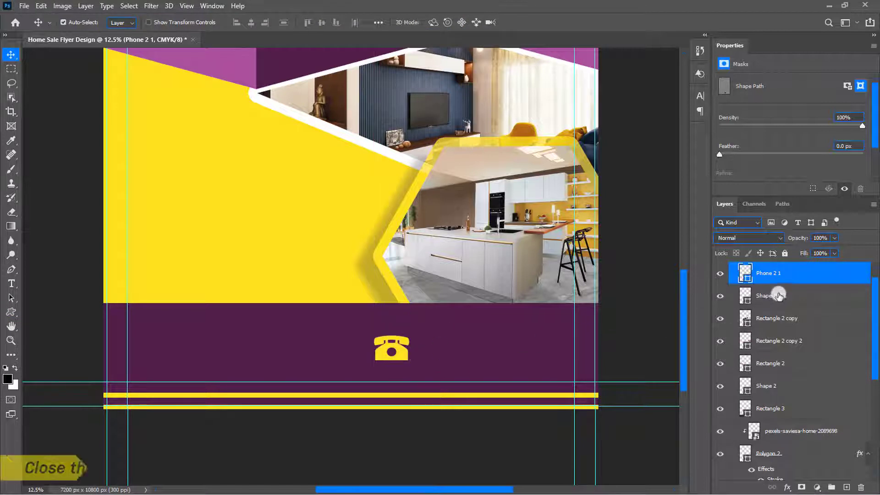
- Collapse the Shapes group and create a new layer group named Text above it
scroll(779, 295, "up", 1)
left_click(733, 270)
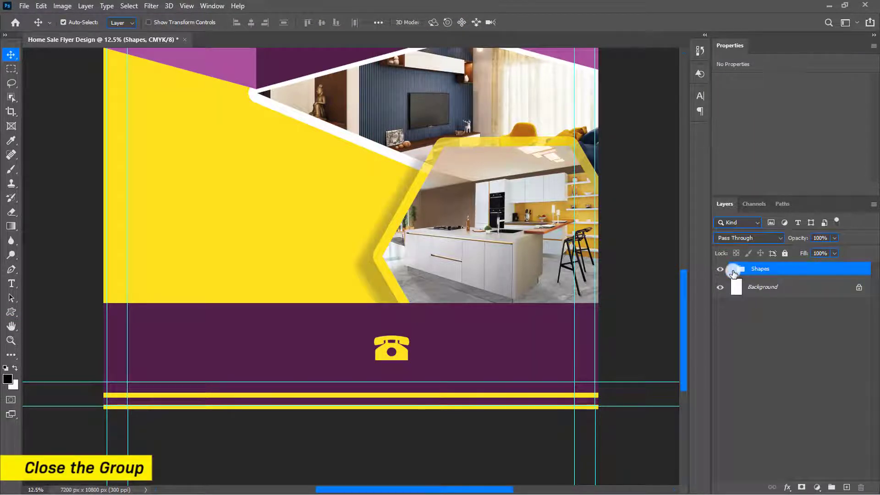
left_click(832, 487)
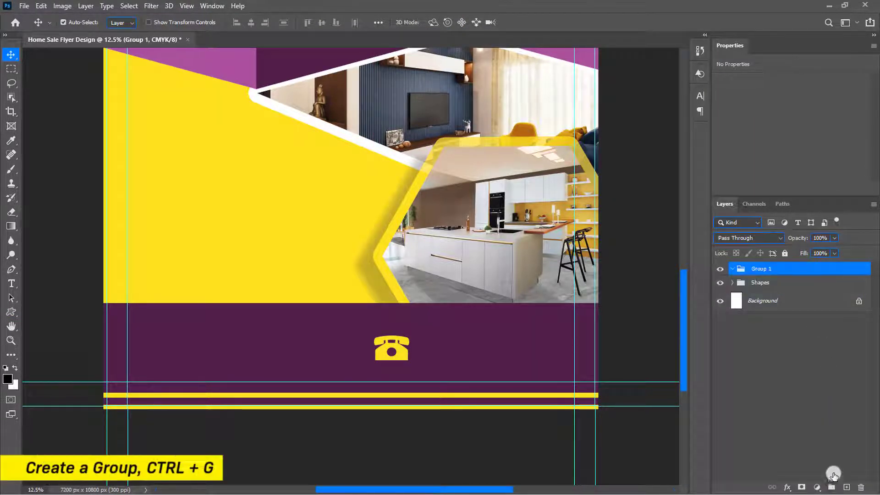
type("Text")
key("Return")
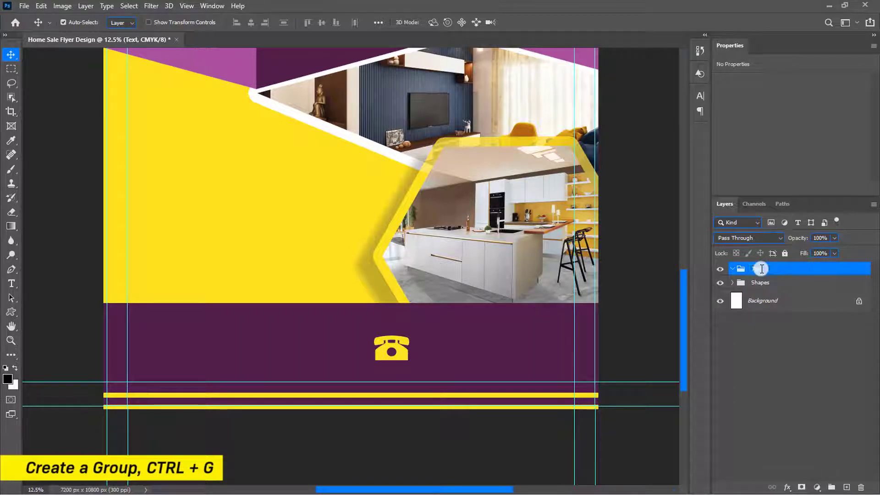
- Add the heading "LUXURY" in dark purple Bio Sans ExtraBold at 101 pt on the yellow panel
left_click(11, 284)
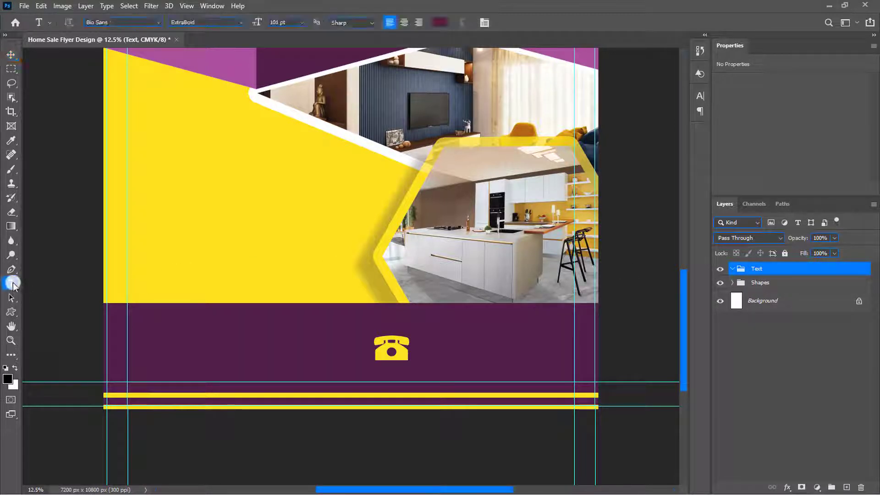
left_click(701, 97)
left_click(665, 166)
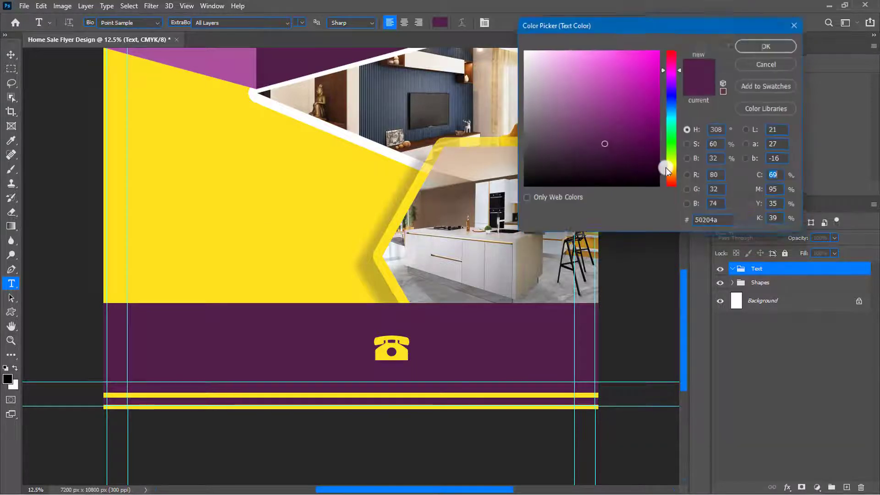
left_click(712, 220)
left_click(760, 44)
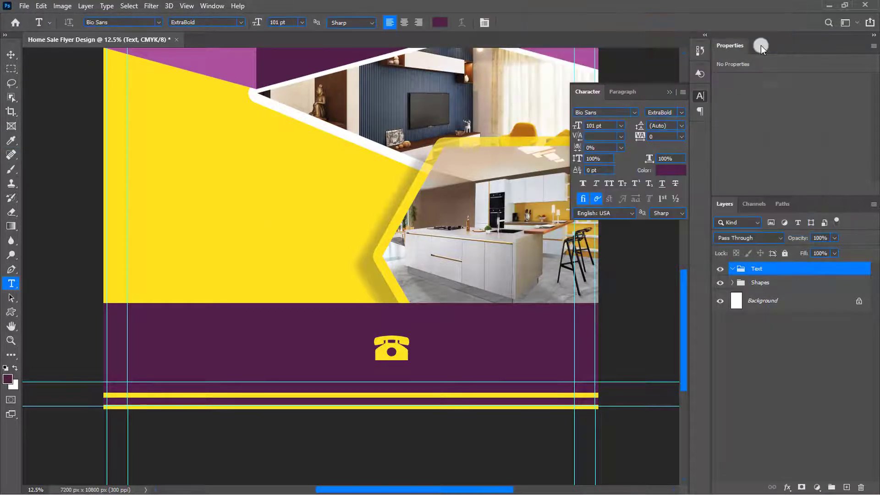
left_click(152, 158)
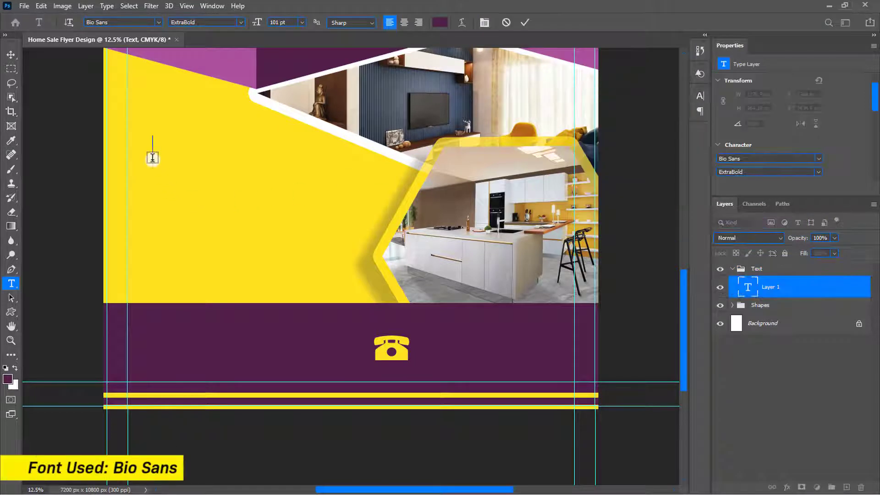
type("LUXURY")
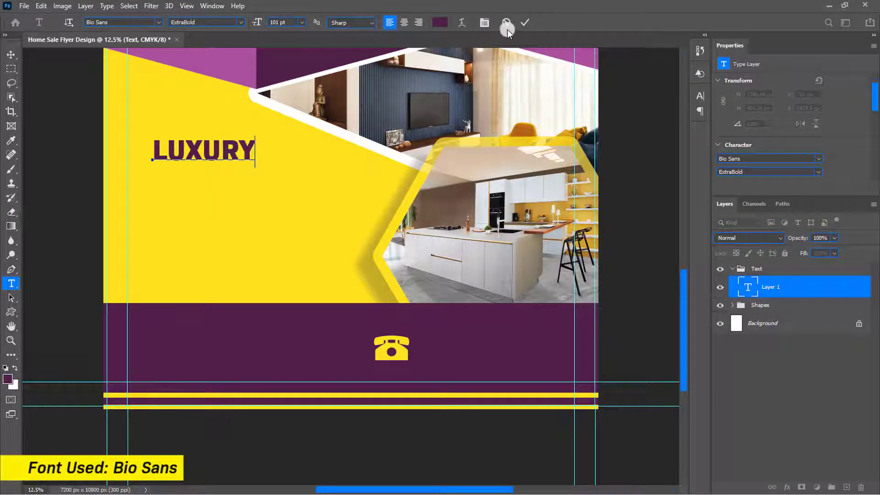
left_click(523, 22)
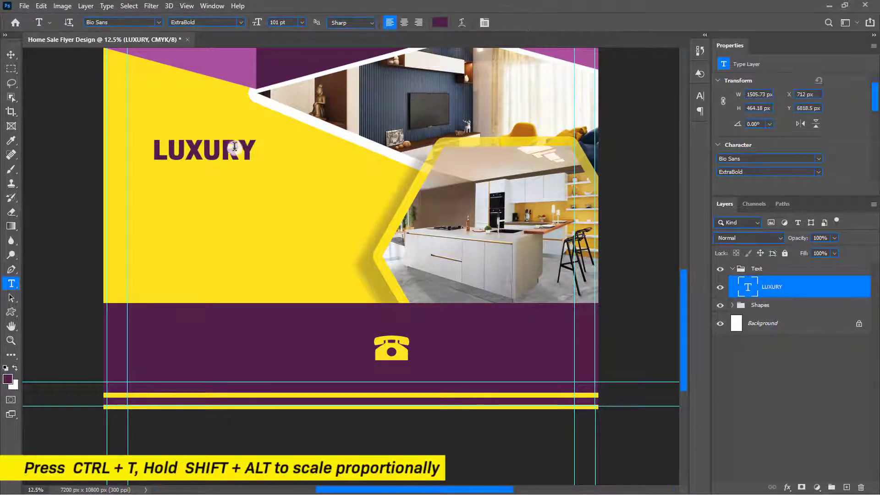
- Enlarge the LUXURY heading proportionally to about 2321 px wide, starting at the inner margin guide
key("ctrl+t")
left_click_drag(263, 181, 282, 187)
key("Return")
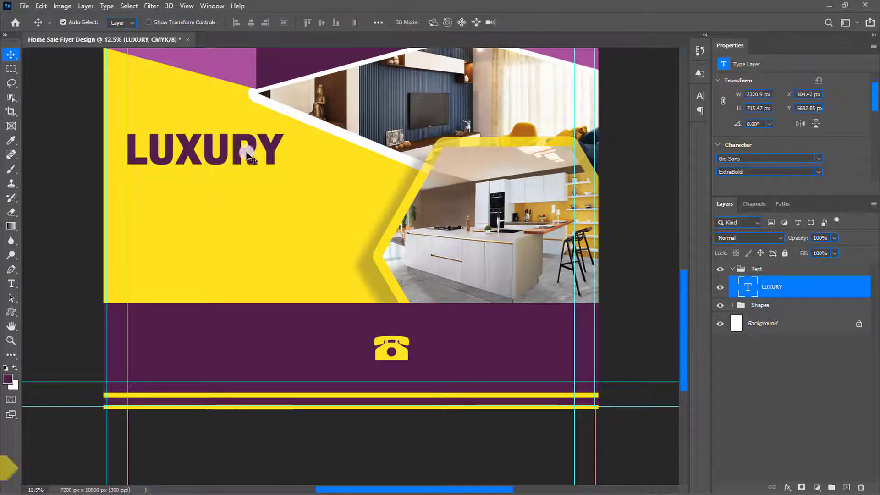
- Duplicate the LUXURY heading directly beneath it and change the copy's text to "HOME FOR SALE"
left_click_drag(247, 152, 248, 210)
key("ctrl+j")
double_click(248, 210)
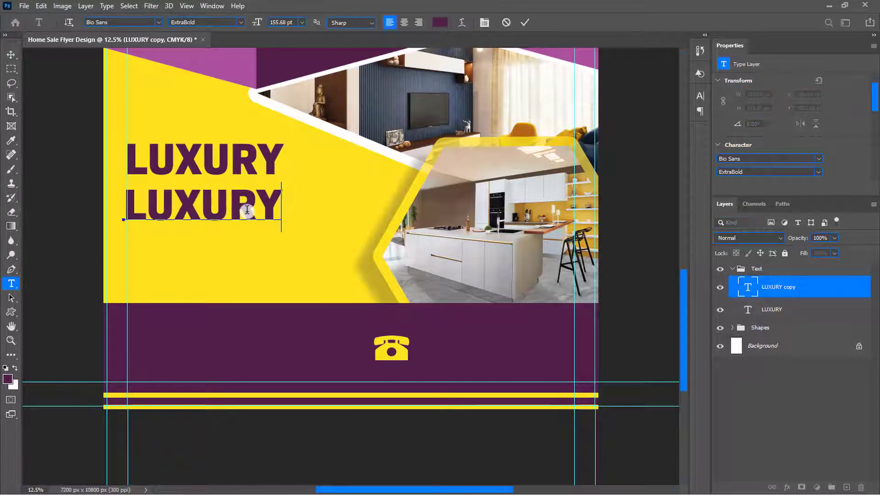
key("ctrl+a")
type("HOME FOR SALE")
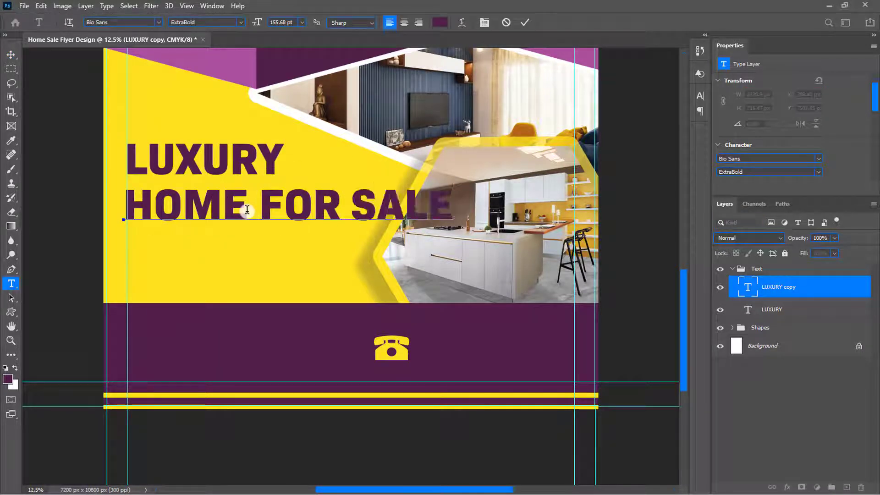
left_click(524, 24)
key("v")
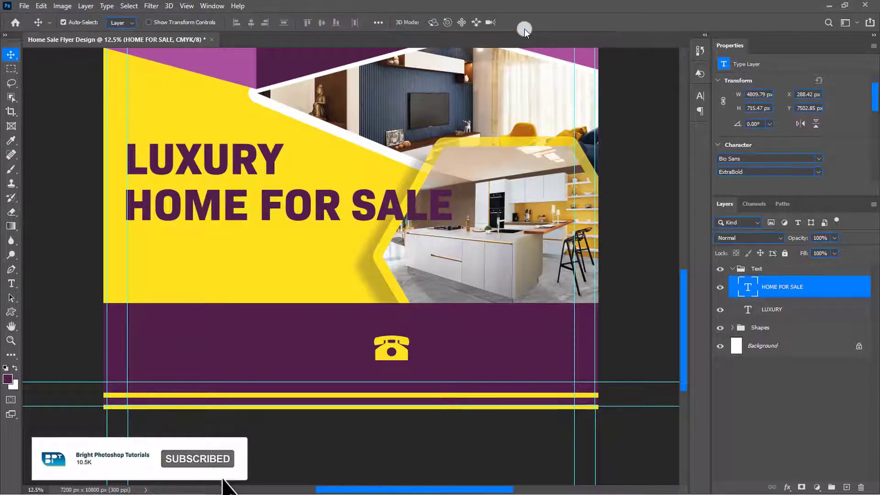
- Set the font weight of the HOME FOR SALE text to Bold
left_click(696, 99)
left_click(682, 111)
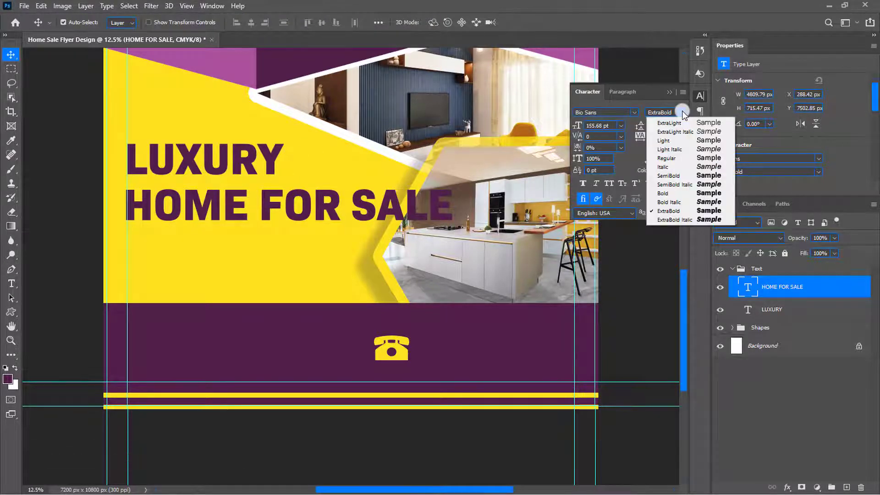
left_click(678, 192)
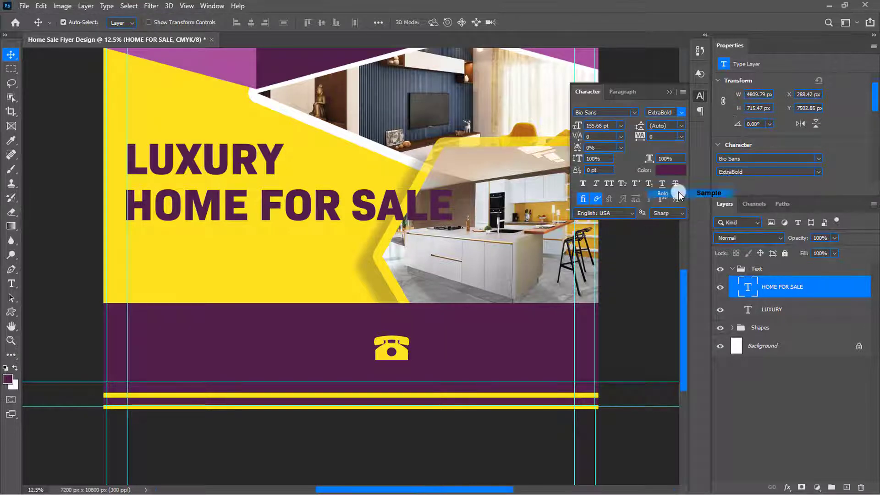
left_click(670, 93)
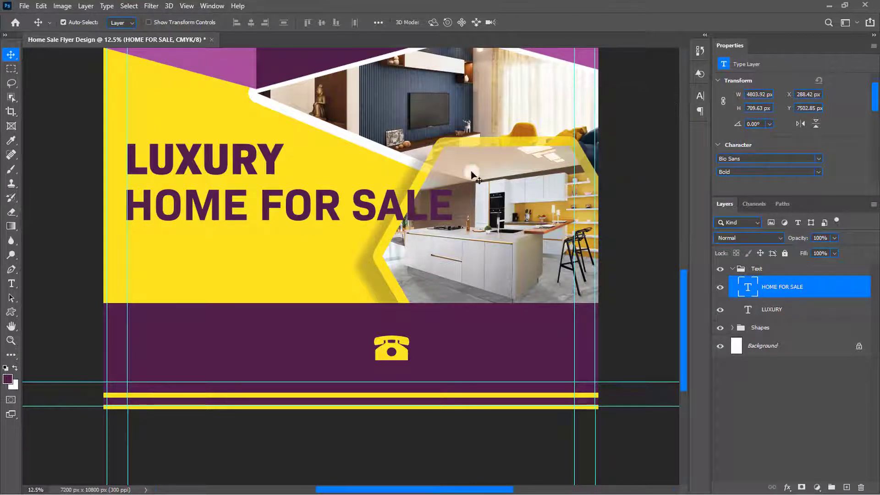
- Scale HOME FOR SALE proportionally to about 47% and align it under LUXURY at matching width
key("ctrl+t")
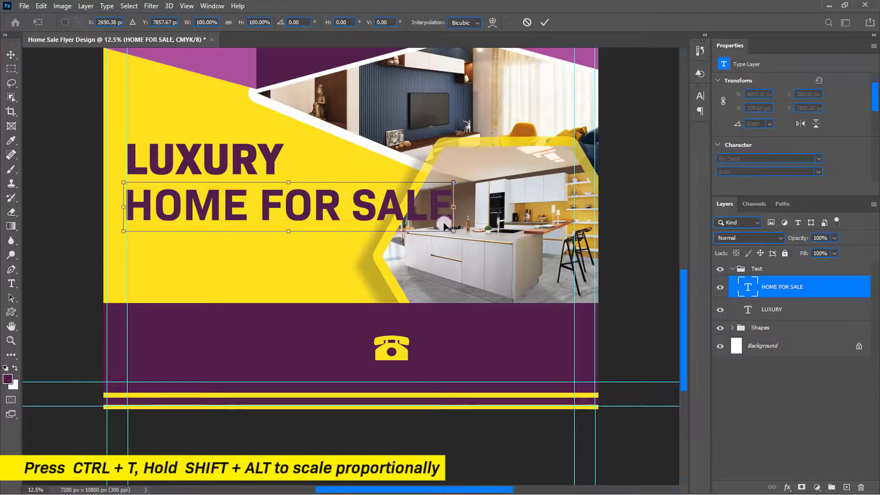
left_click_drag(454, 230, 279, 205)
key("Right")
key("Right")
key("Right")
key("Right")
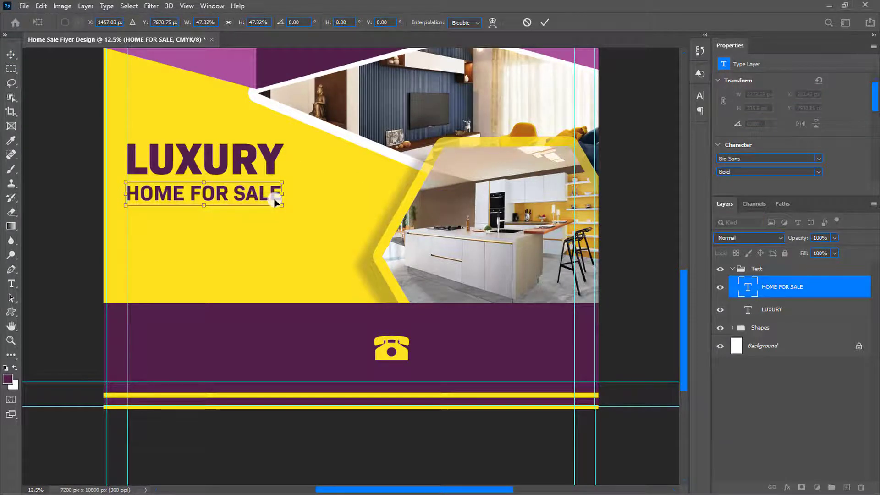
key("Return")
- Duplicate HOME FOR SALE below itself and change the copy to "Want A Luxury Home in Beverly Hills?" on two lines
key("ctrl+j")
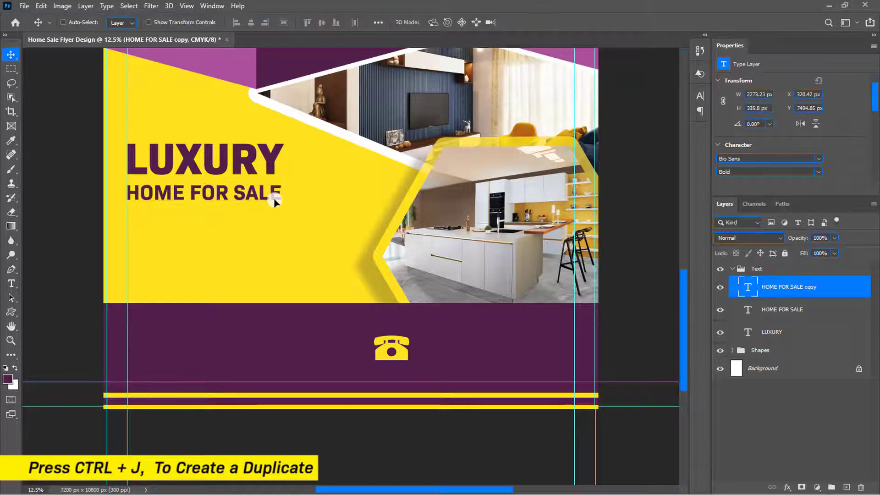
left_click_drag(266, 201, 278, 231)
key("t")
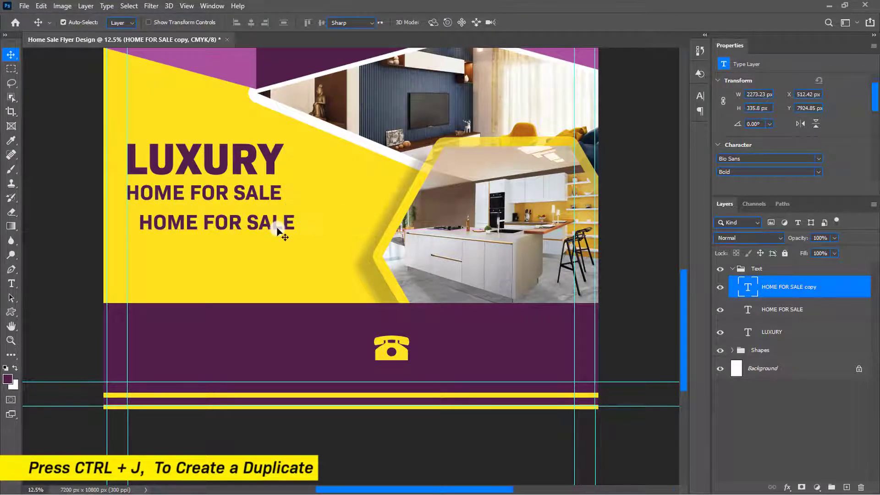
left_click(276, 223)
key("ctrl+a")
type("Want A Luxury Home")
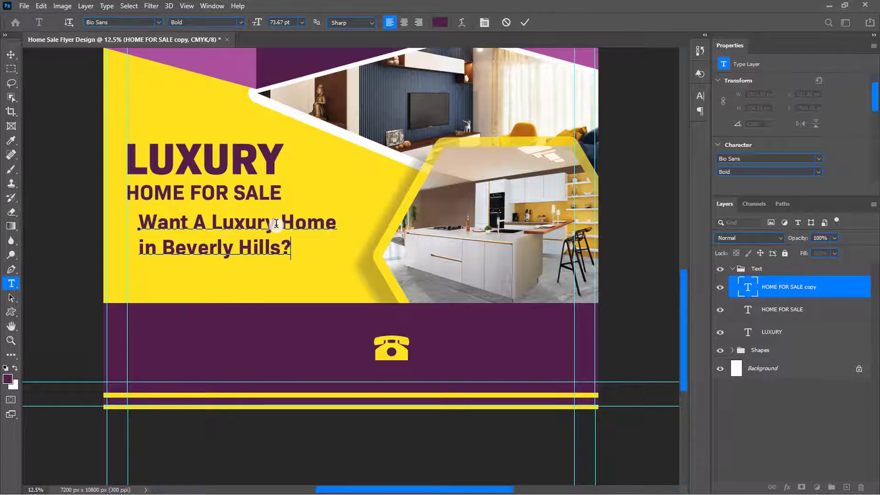
left_click(521, 19)
key("v")
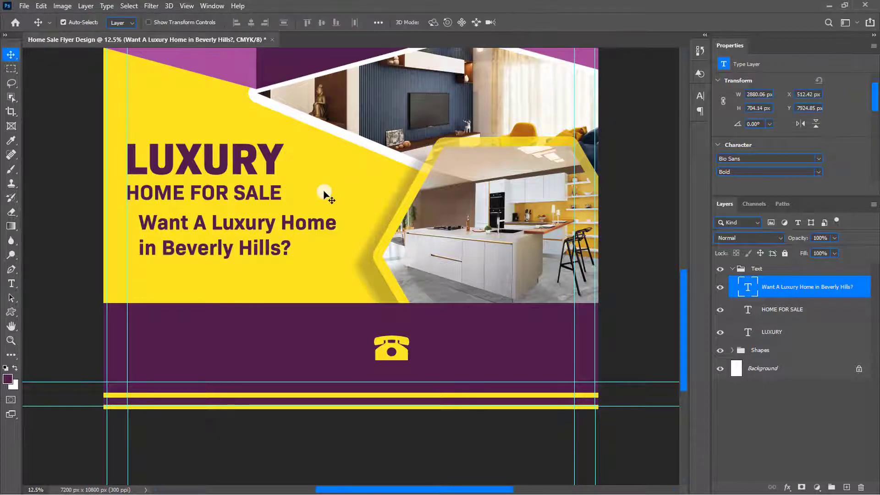
- Scale the two-line Beverly Hills question to about 77% and align it beneath HOME FOR SALE at the inner margin guide
key("ctrl+t")
left_click_drag(259, 229, 248, 223)
left_click_drag(321, 254, 277, 244)
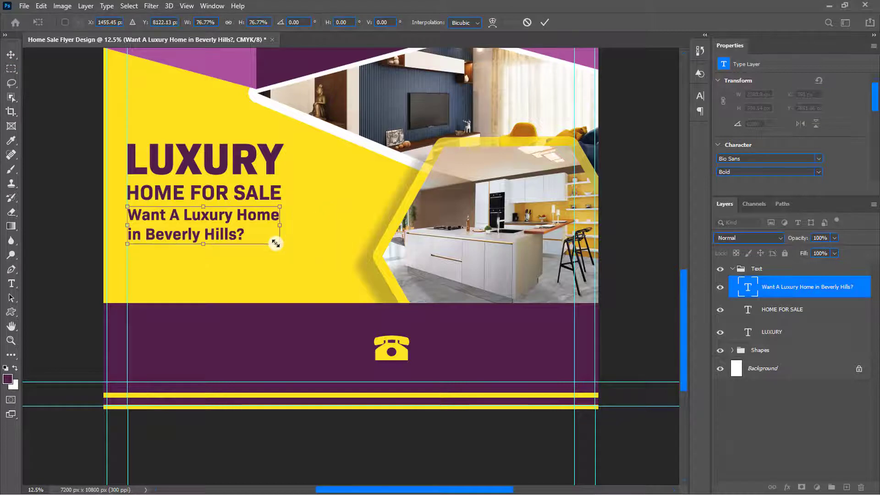
key("Return")
left_click(11, 283)
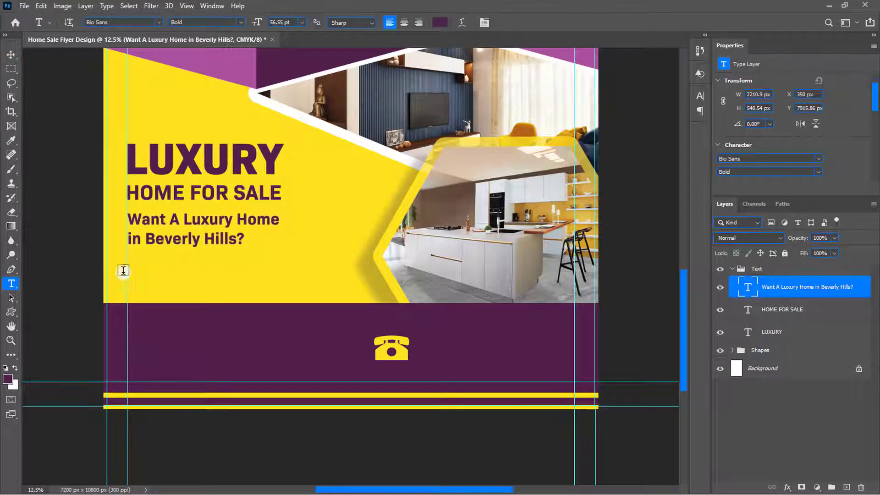
- Add a 24 pt Lorem Ipsum paragraph box below the Beverly Hills question and move it up close beneath it
left_click_drag(127, 266, 309, 302)
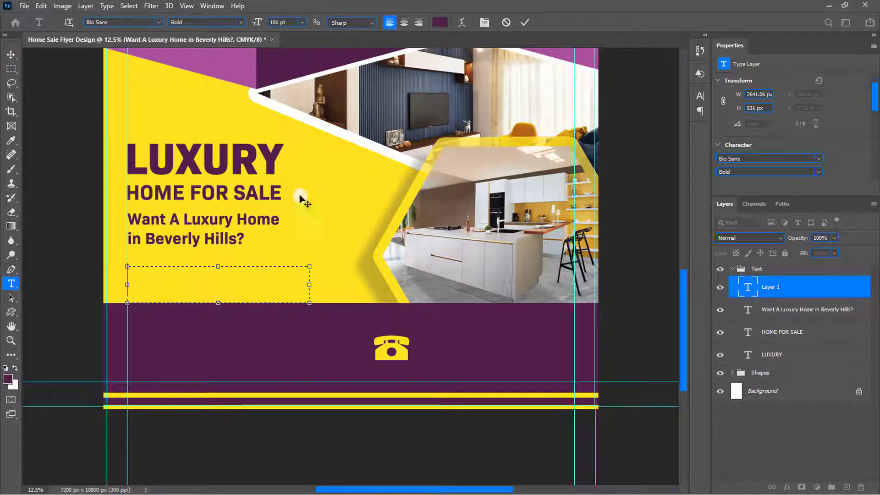
left_click(302, 22)
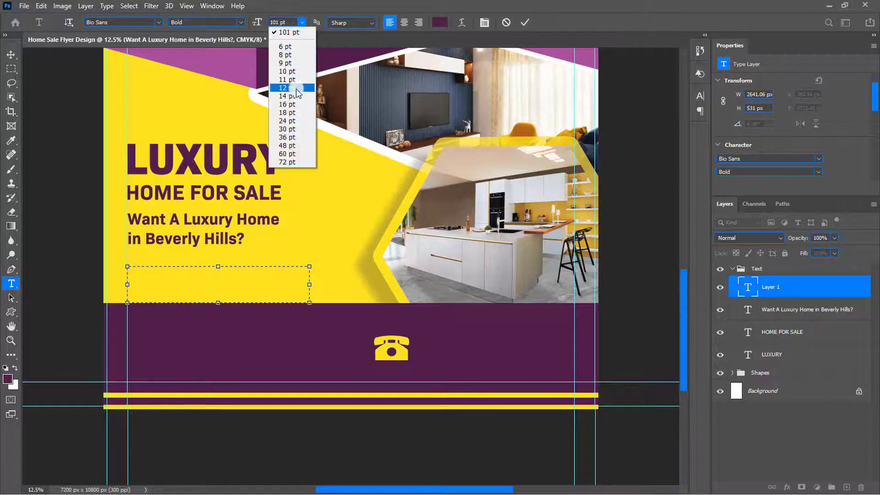
left_click(294, 121)
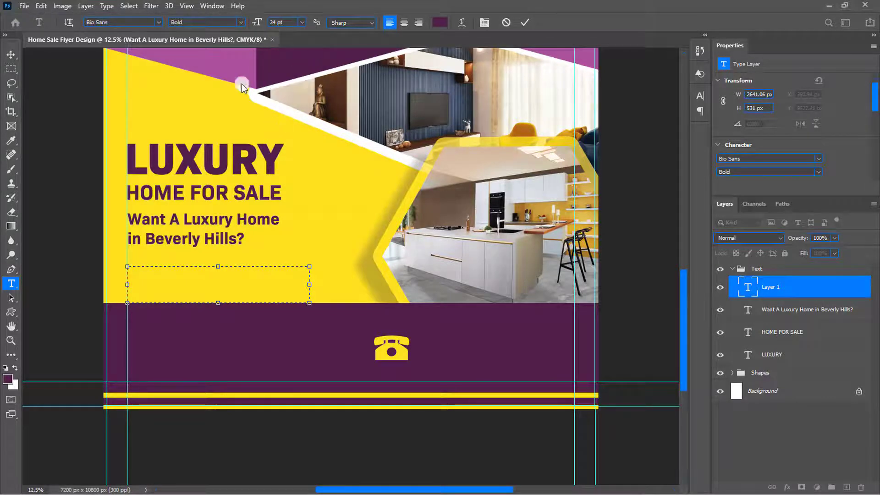
left_click(107, 6)
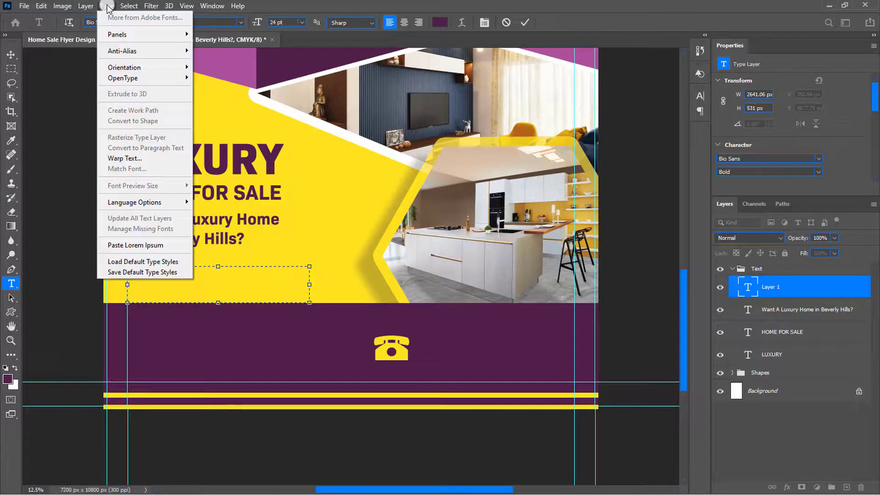
left_click(154, 246)
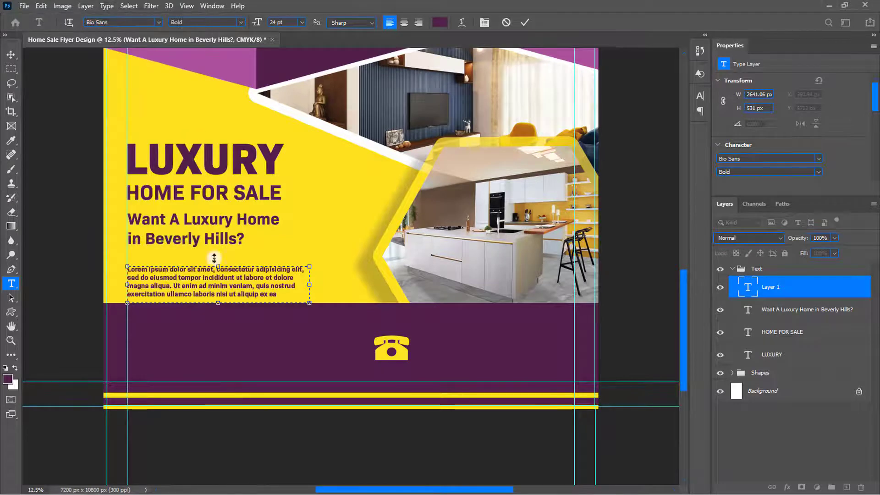
left_click(522, 24)
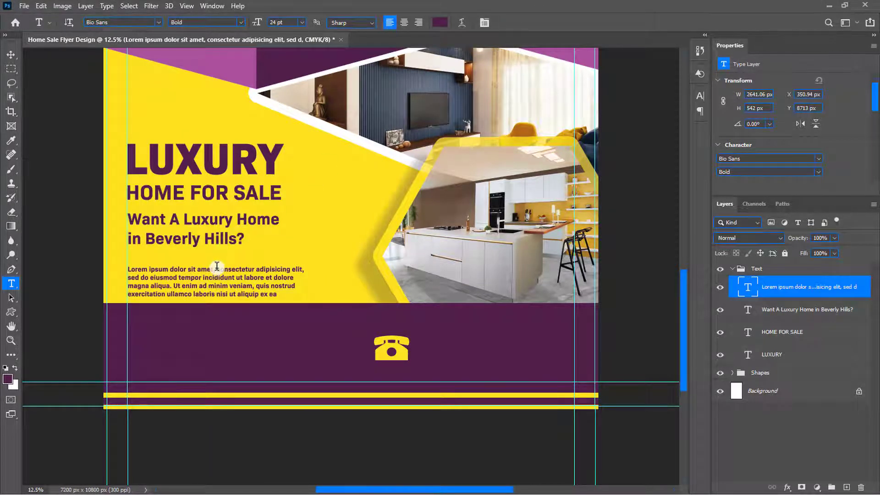
key("v")
left_click_drag(216, 266, 213, 256)
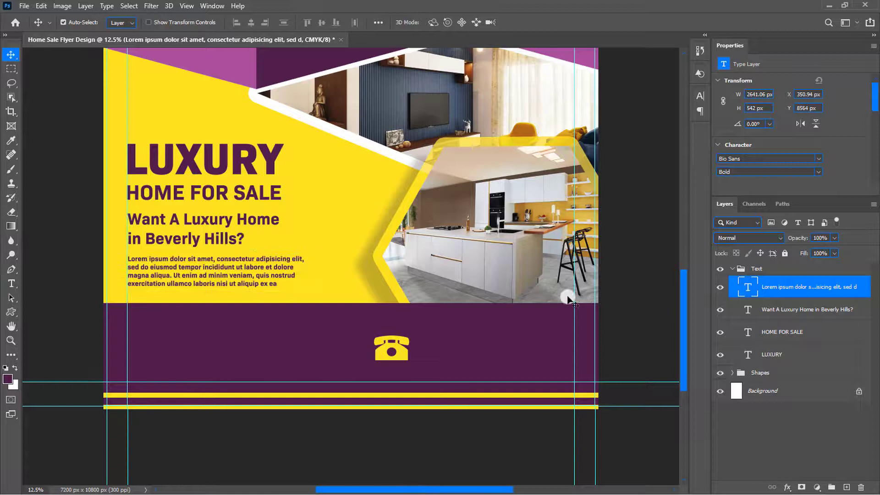
- Enlarge LUXURY and HOME FOR SALE together to about 2530 px wide and lower the Lorem Ipsum paragraph slightly to rebalance the spacing
left_click(780, 346)
left_click(781, 335, "ctrl")
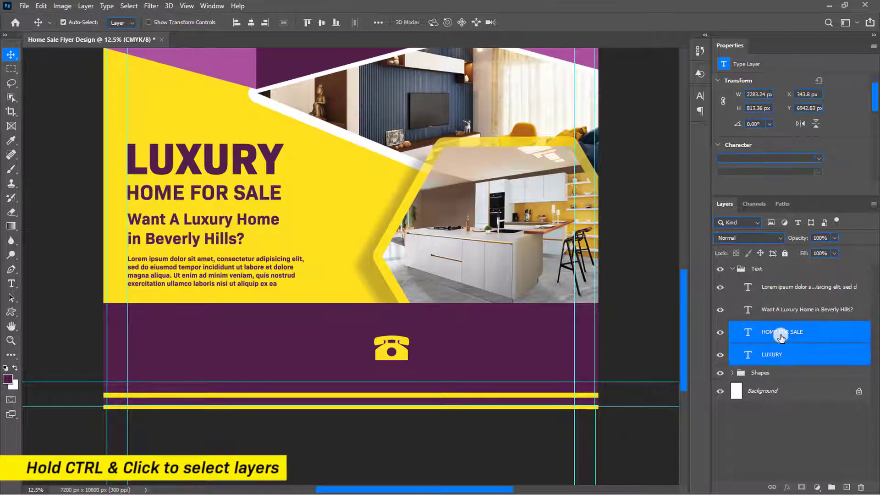
key("ctrl+t")
left_click_drag(284, 200, 271, 227)
key("Return")
left_click_drag(343, 285, 344, 287)
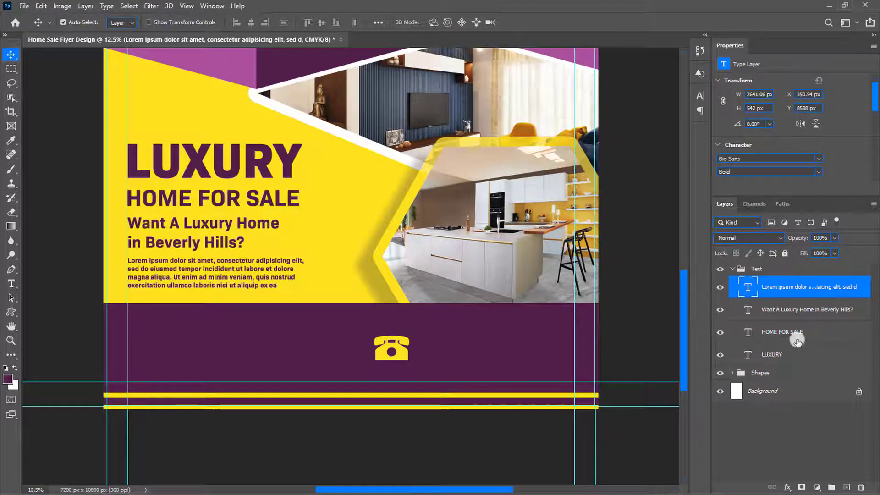
- Duplicate HOME FOR SALE into the purple footer band and recolor the copy with the flyer's yellow, ffe21d
left_click(762, 336)
key("ctrl+j")
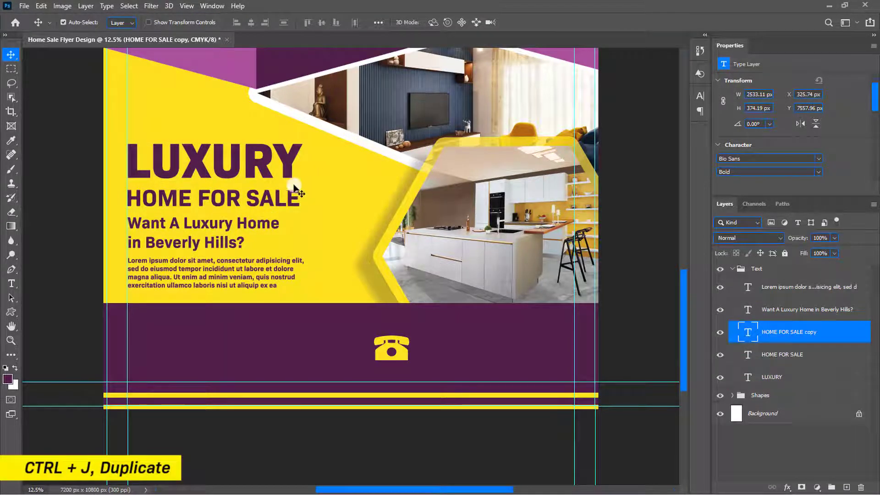
left_click_drag(266, 194, 256, 340)
double_click(257, 340)
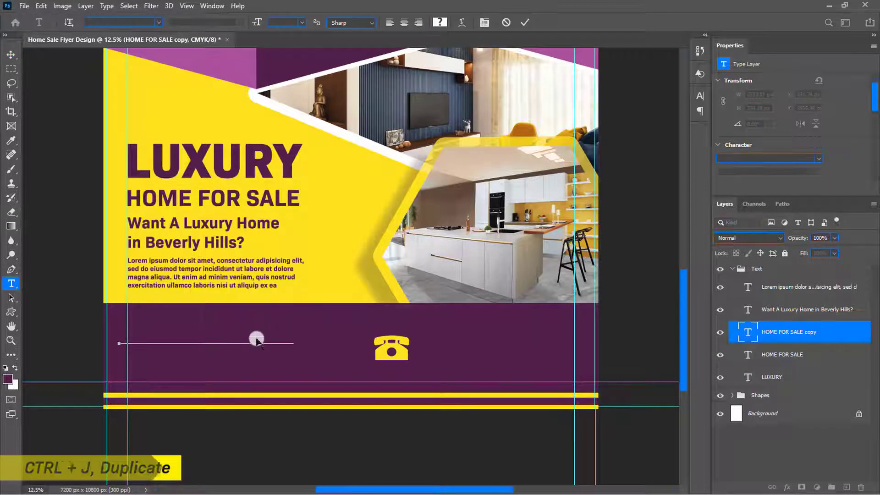
left_click_drag(126, 330, 365, 321)
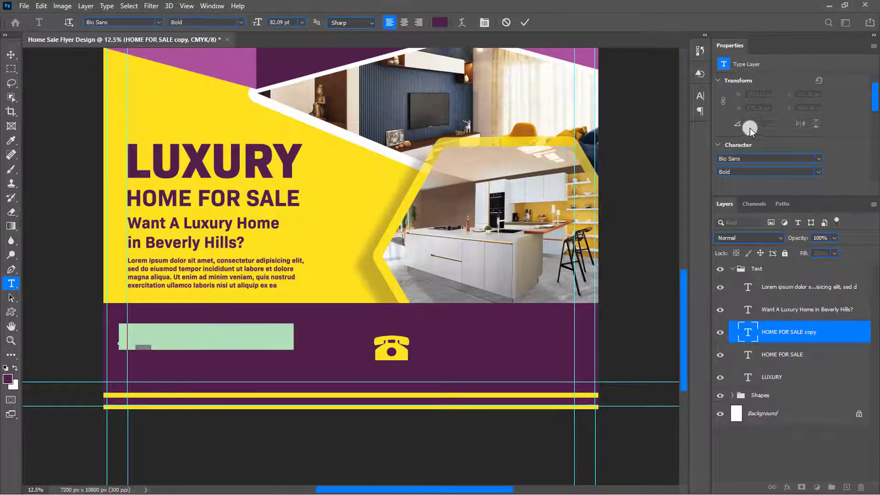
left_click(800, 144)
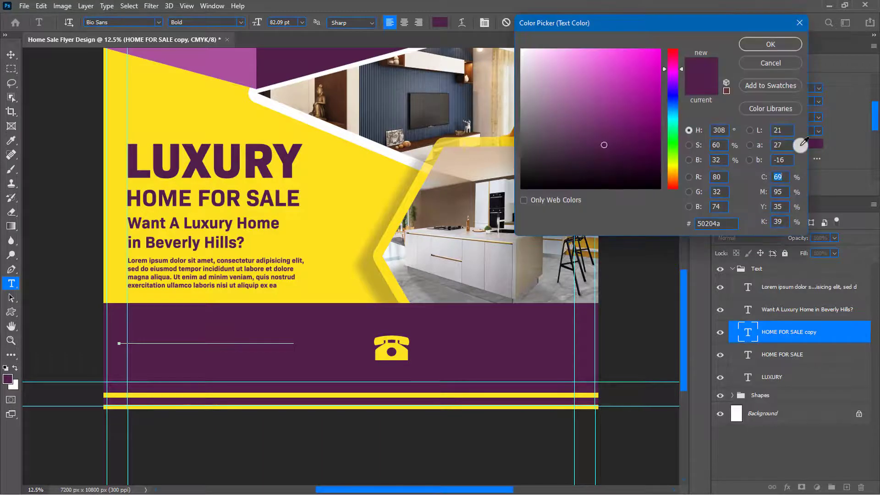
left_click(240, 131)
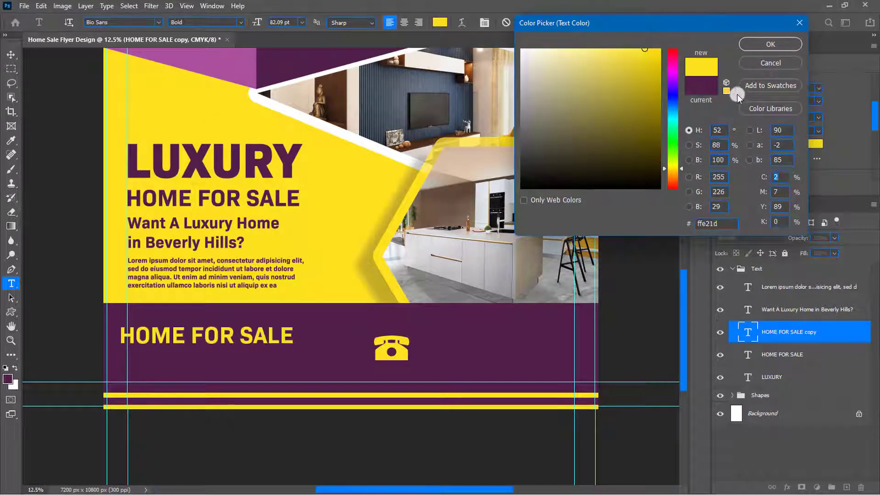
left_click(780, 43)
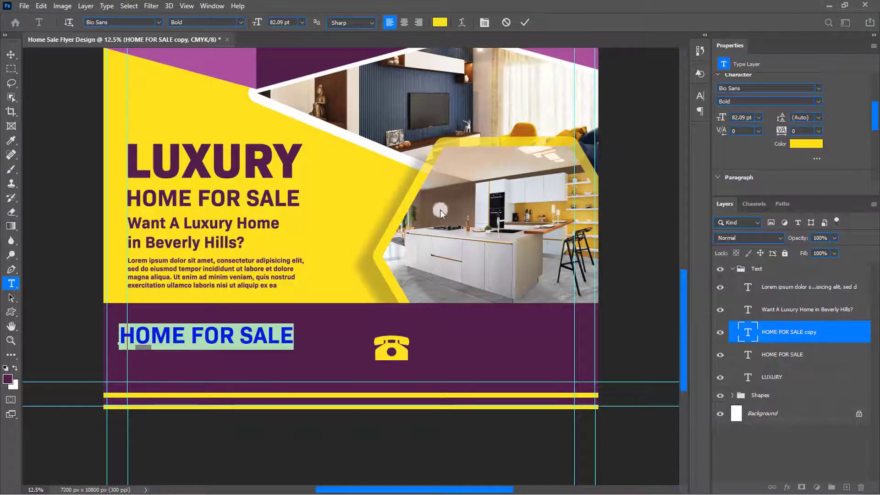
- Change the yellow footer text to three lines: "3 Luxury Modern Bedrooms", "Spacious Modern Kitchen" and "Top Security System"
type("3 Luxury Modern Bedrooms")
key("Return")
type("S")
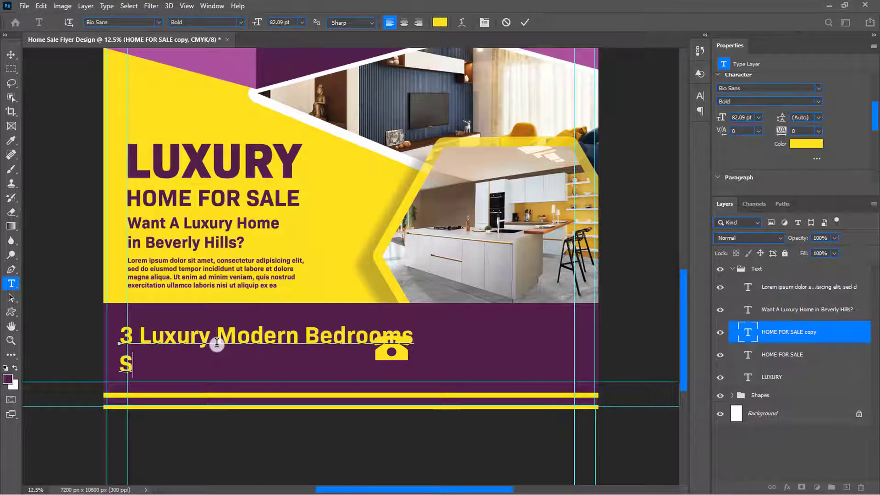
type("pacious Modern Kitchen")
key("Return")
type("Top Security System")
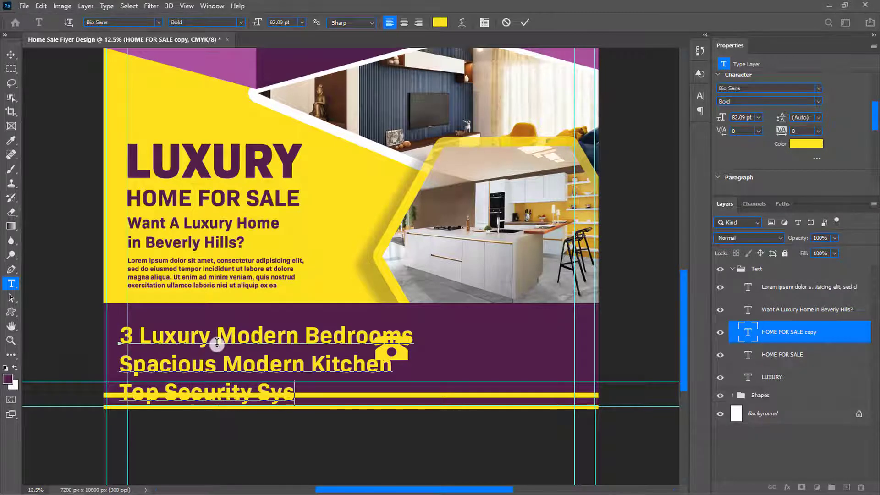
left_click(525, 25)
key("v")
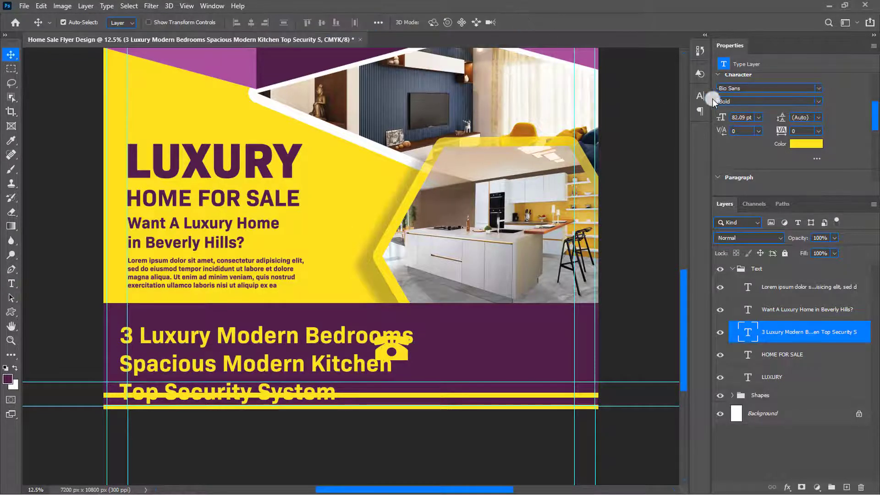
- Reduce the three-line feature list to 46 pt and align it with the left inner margin guide in the footer
left_click(701, 96)
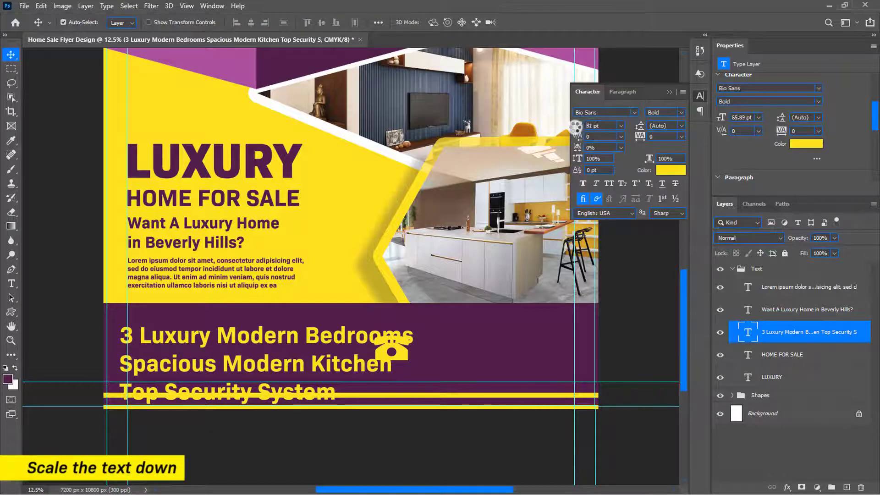
left_click_drag(576, 126, 552, 137)
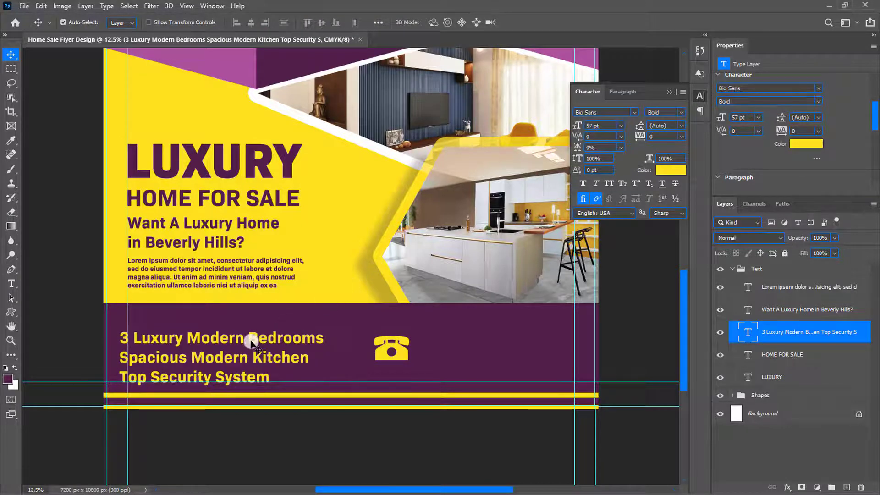
left_click_drag(252, 342, 261, 334)
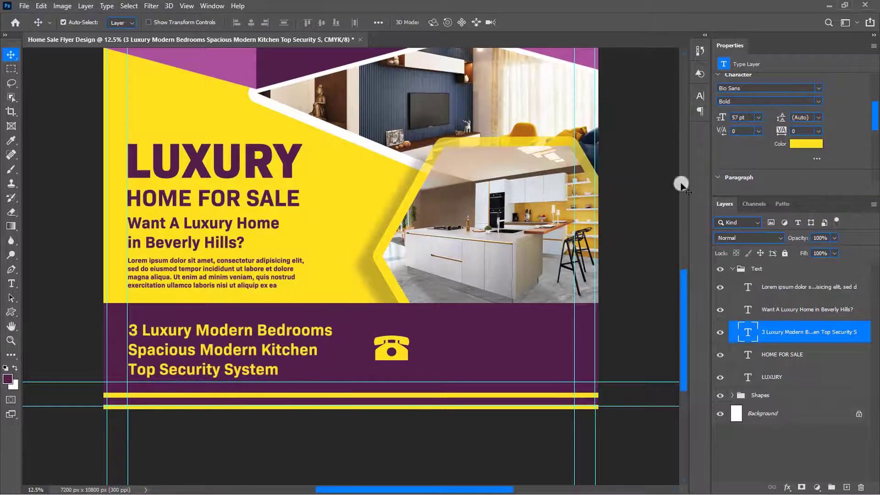
left_click(700, 97)
left_click_drag(579, 125, 571, 133)
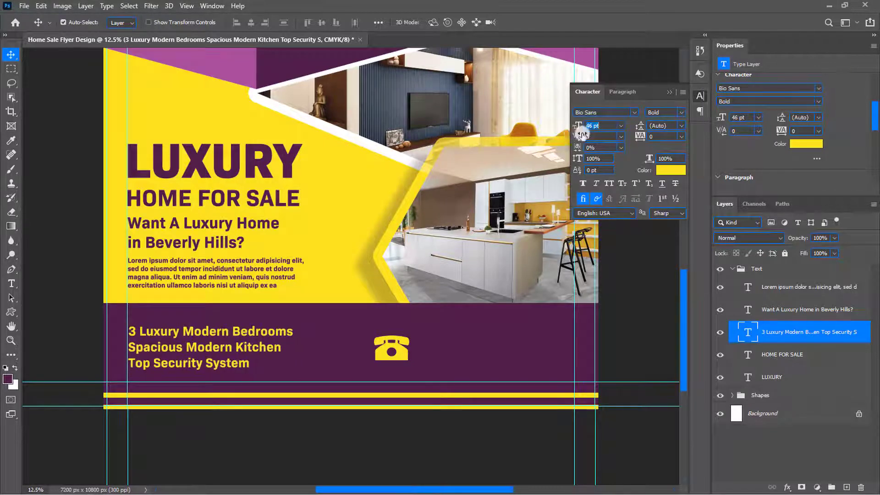
left_click(670, 92)
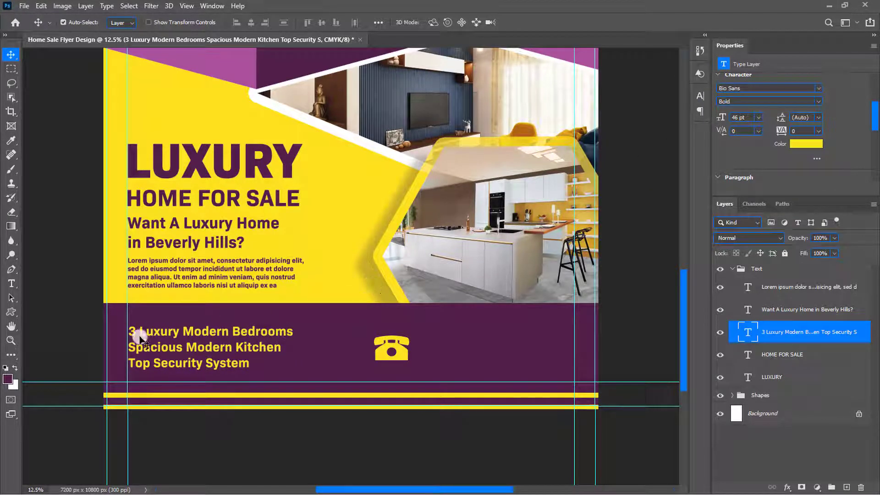
- Color the "Spacious Modern Kitchen" line of the feature list white (ffffff)
double_click(129, 347)
left_click_drag(128, 347, 286, 345)
left_click(439, 22)
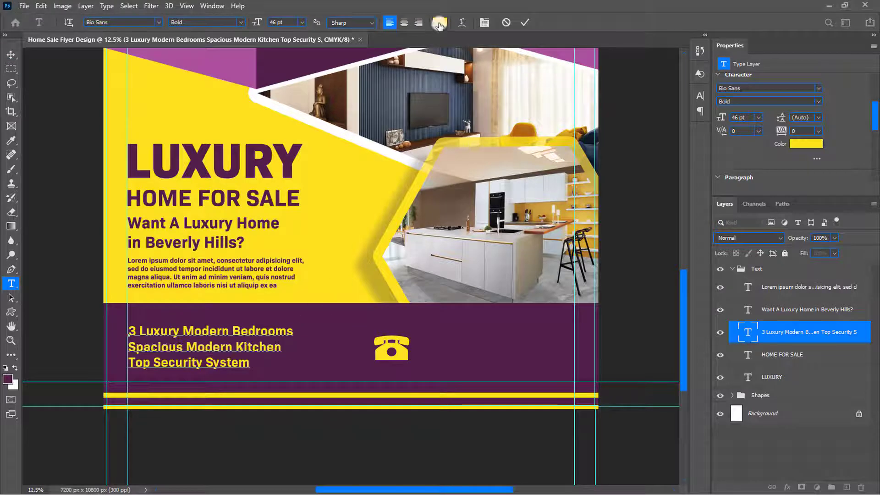
left_click_drag(534, 88, 508, 21)
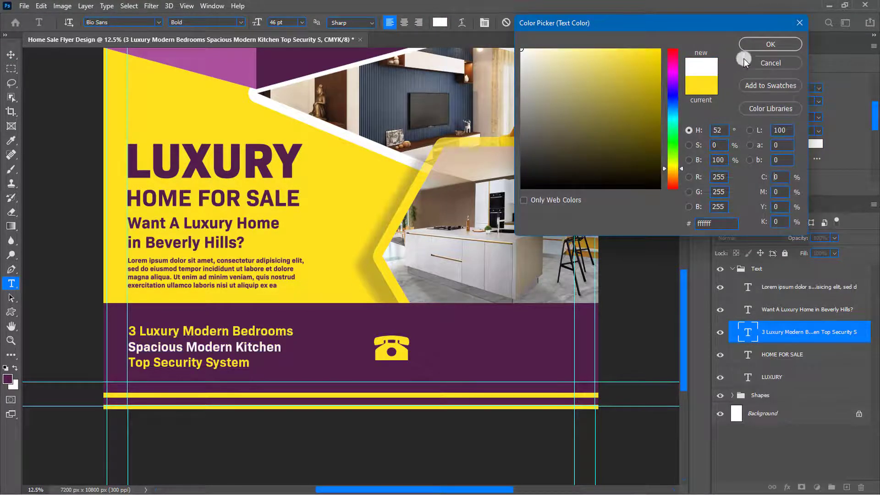
left_click(775, 44)
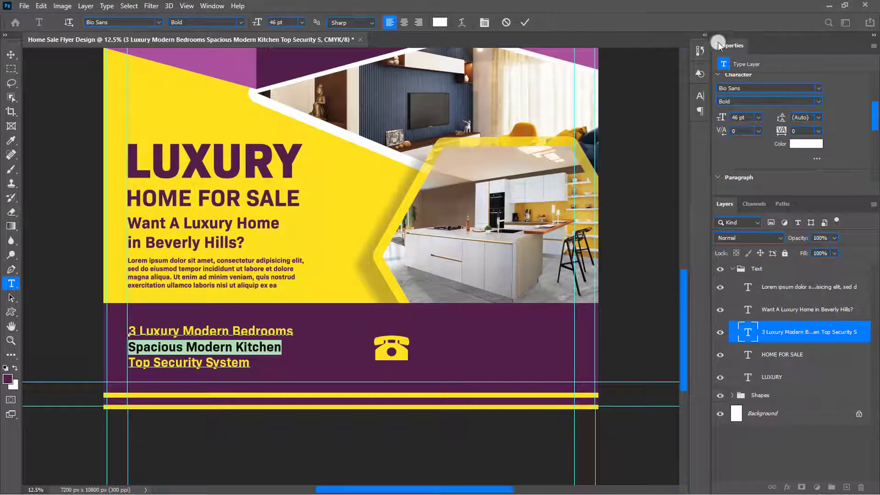
left_click(527, 22)
key("v")
- Duplicate the feature list to the other side of the phone icon and change the copy to "For more information call us"
key("ctrl+j")
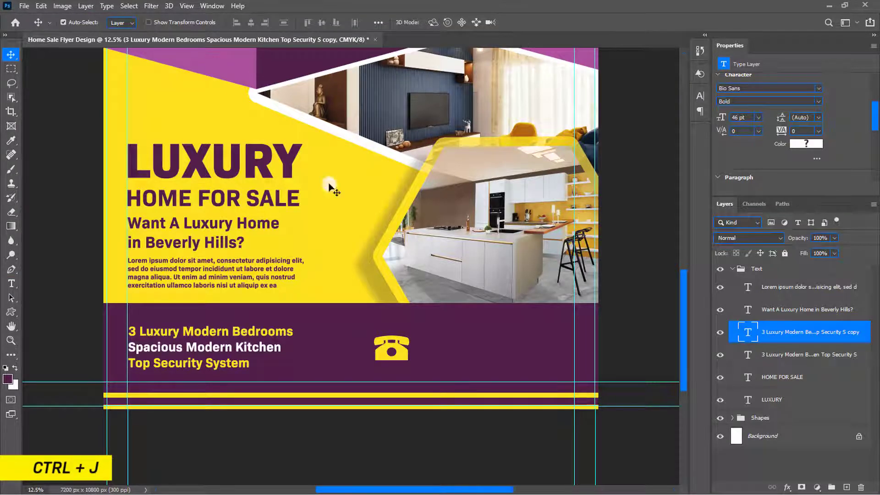
left_click_drag(222, 331, 507, 332)
double_click(507, 332)
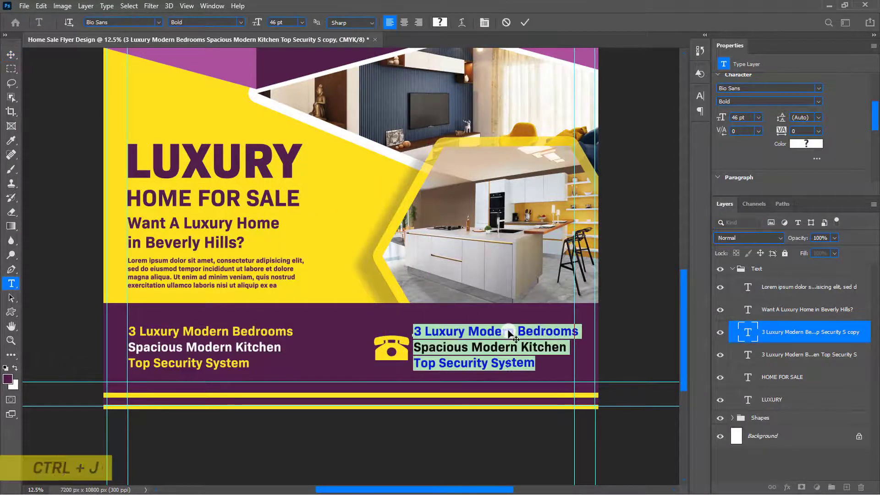
type("For more inf")
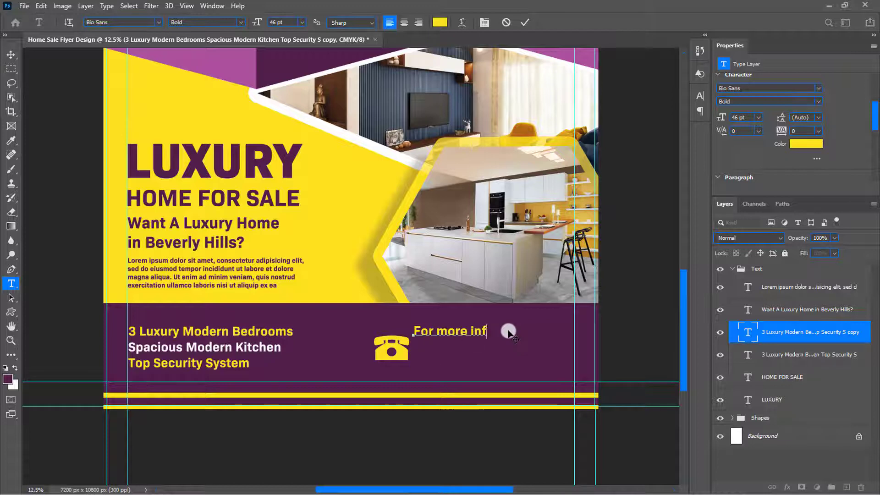
type("ormation call us")
key("ctrl+Return")
key("v")
- Nudge "For more information call us" to end at the right inner margin guide and move the phone icon up beside it
key("shift+Left")
key("shift+Left")
key("shift+Left")
key("shift+Left")
key("shift+Left")
key("shift+Left")
key("shift+Left")
key("shift+Left")
key("shift+Left")
key("shift+Left")
key("shift+Left")
key("shift+Left")
key("shift+Left")
key("shift+Left")
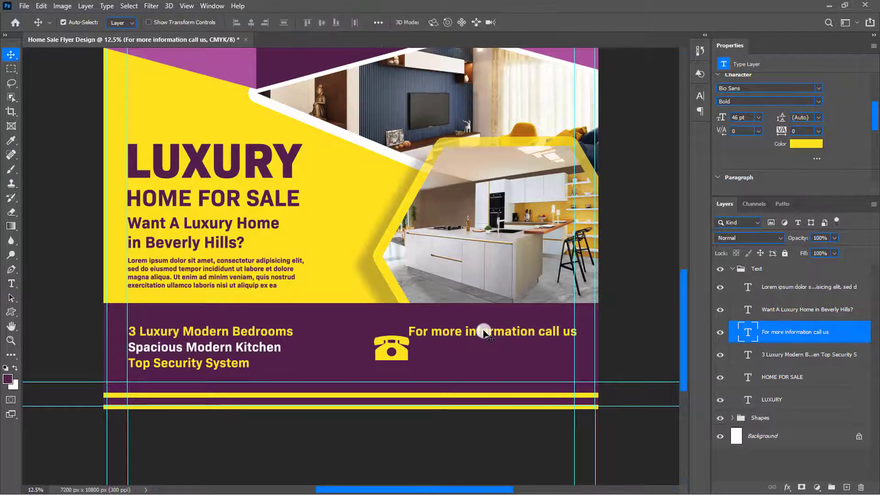
left_click(389, 353)
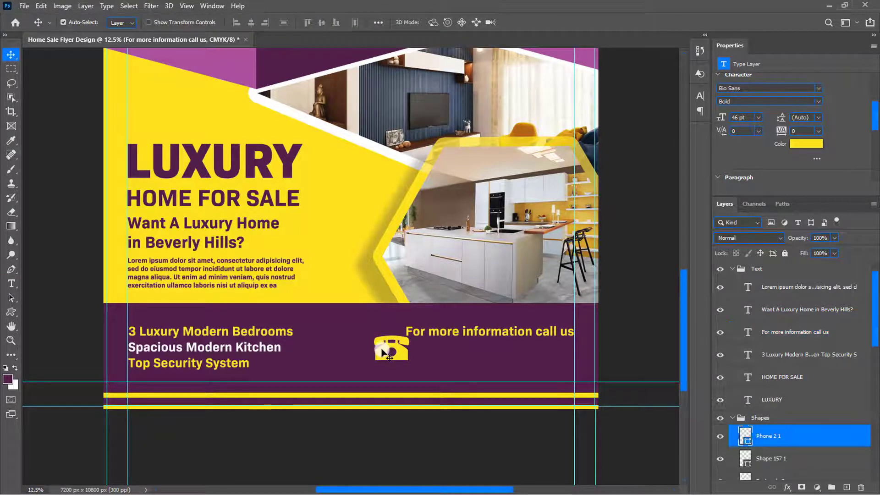
left_click_drag(389, 353, 371, 343)
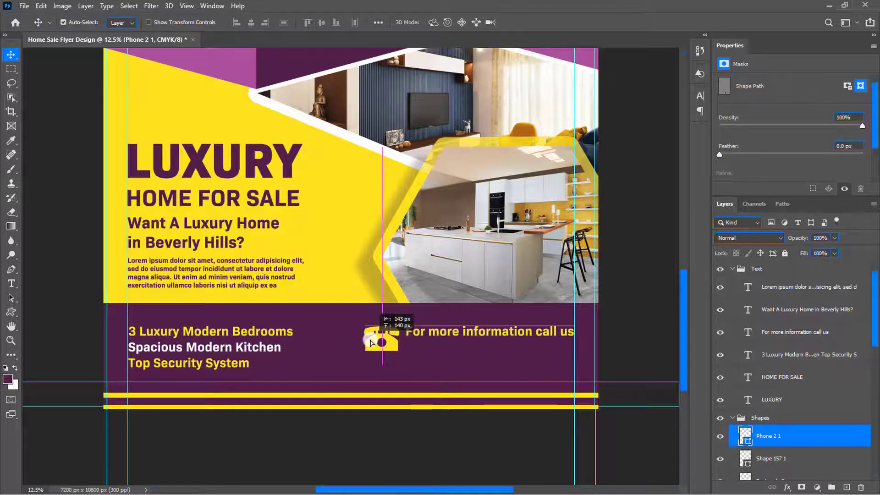
left_click(448, 334)
- Duplicate the LUXURY headline and place the copy in the purple footer under the "For more information call us" line
left_click(291, 161)
key("ctrl+j")
left_click_drag(291, 164, 539, 362)
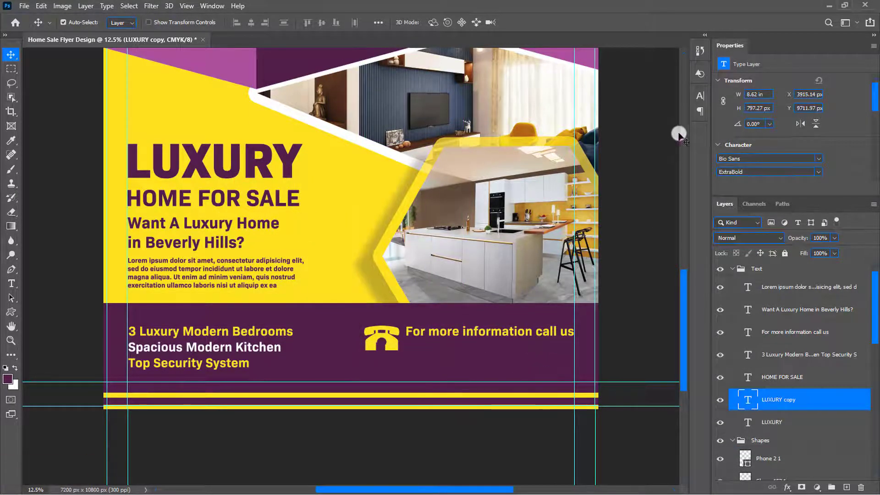
- Color the footer LUXURY copy white and reduce its font size until the text is about 5.71 in wide
left_click(698, 98)
left_click(677, 168)
left_click(560, 97)
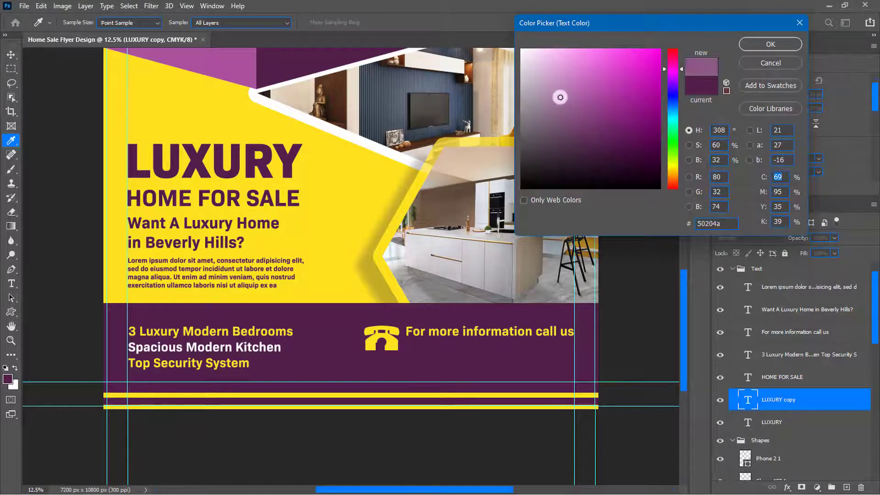
left_click_drag(560, 97, 520, 47)
left_click(760, 44)
left_click_drag(575, 126, 552, 144)
left_click(703, 96)
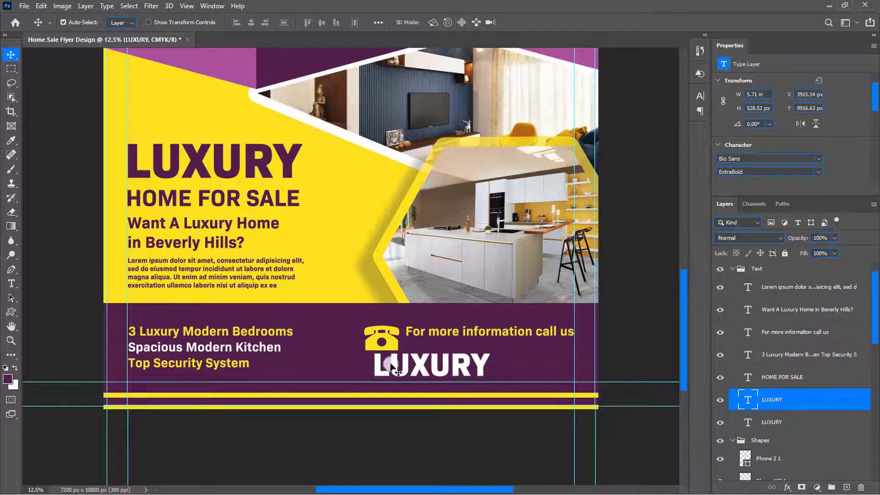
- Shift the footer LUXURY copy toward the feature list and replace its text with the placeholder phone number
left_click_drag(396, 368, 358, 367)
double_click(359, 366)
type("00 01 23 456 789")
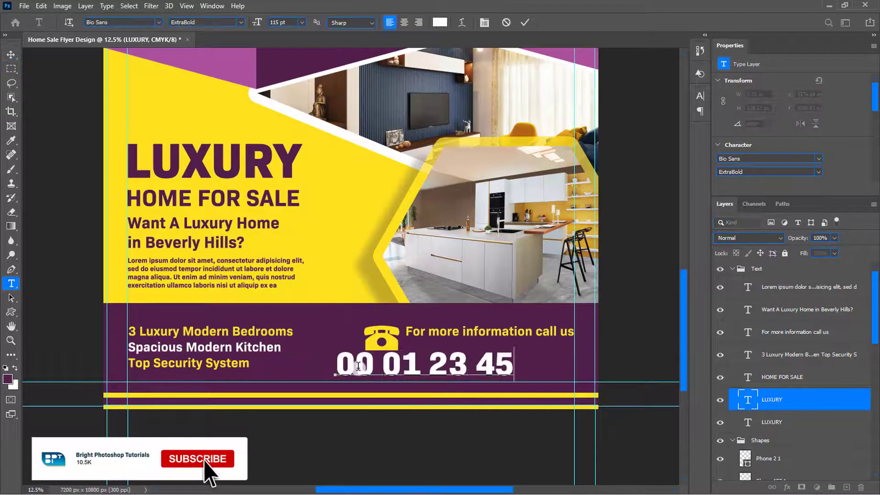
left_click(521, 21)
key("v")
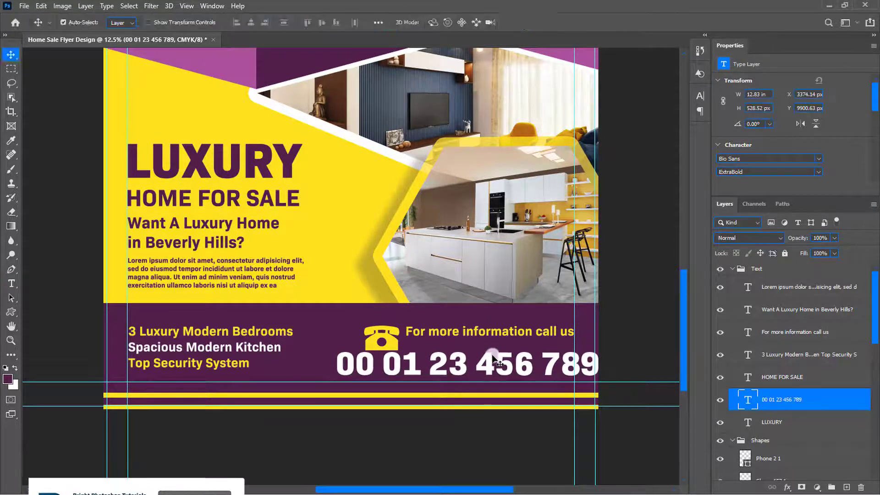
- Scale the footer phone number to 66.60% and place it under "For more information call us", ending at the right inner margin guide
key("ctrl+t")
left_click_drag(600, 384, 512, 370)
left_click_drag(456, 358, 514, 341)
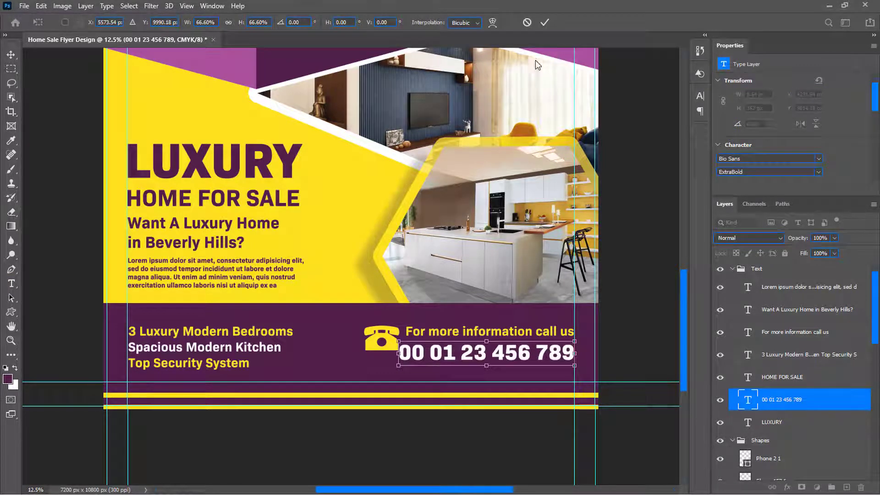
left_click(544, 23)
left_click_drag(391, 341, 366, 375)
left_click(423, 336, "alt")
double_click(366, 376)
type("www.yourwebsite.com")
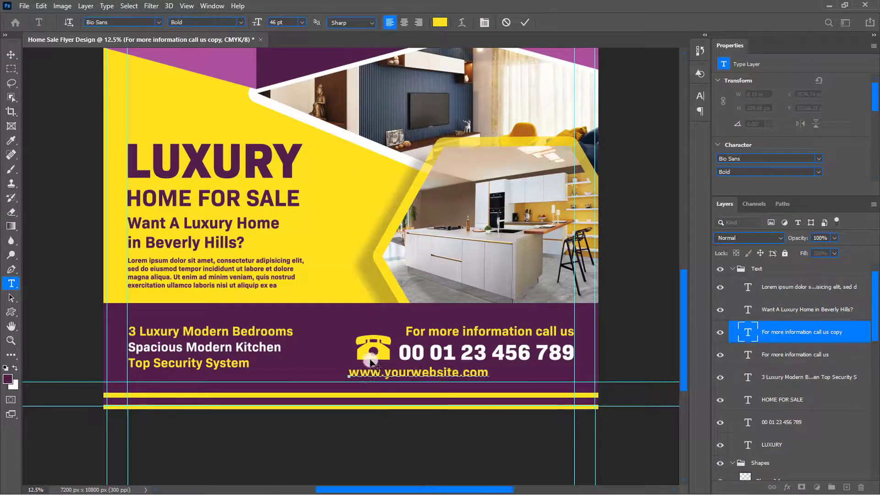
left_click(530, 22)
key("v")
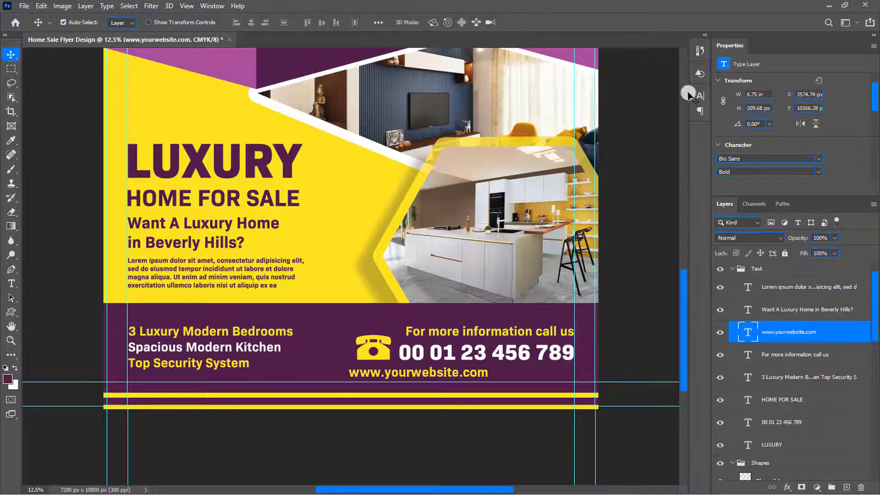
- Set the website line to Bold Italic at 52 pt and align it and "For more information call us" with the phone number's left edge
left_click(700, 95)
left_click(681, 112)
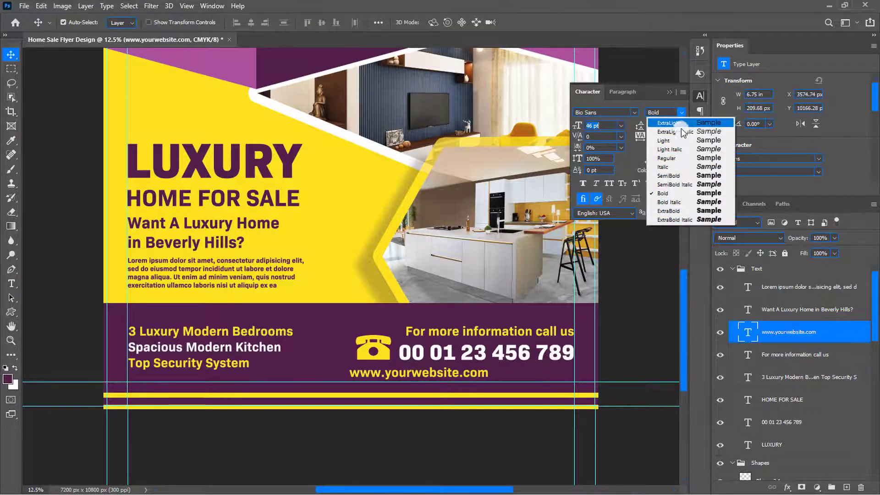
left_click(677, 202)
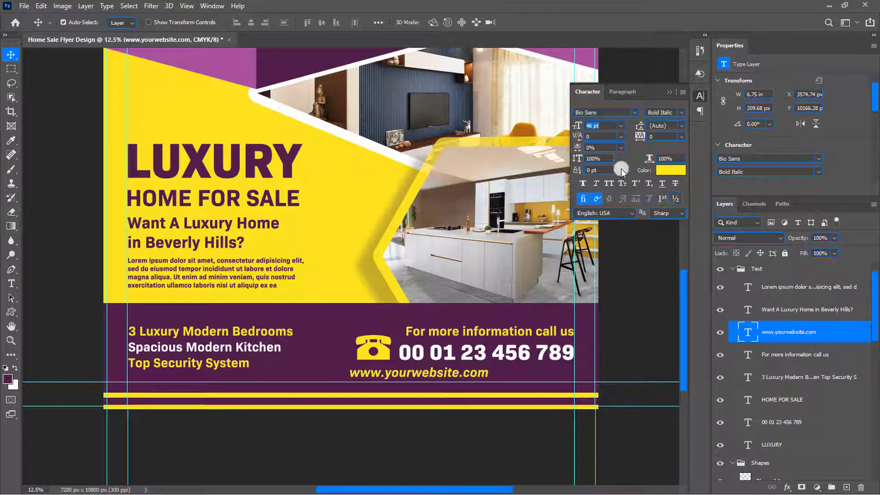
left_click_drag(576, 126, 579, 128)
left_click_drag(399, 374, 449, 373)
left_click_drag(469, 333, 463, 331)
- Change the website line's font style to Bold and widen its tracking toward the width of the phone number above
double_click(466, 370)
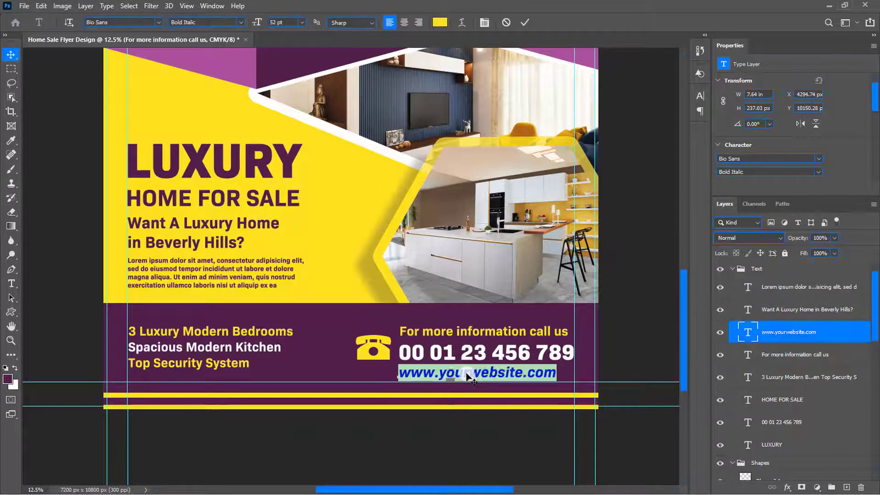
left_click(698, 97)
left_click(665, 113)
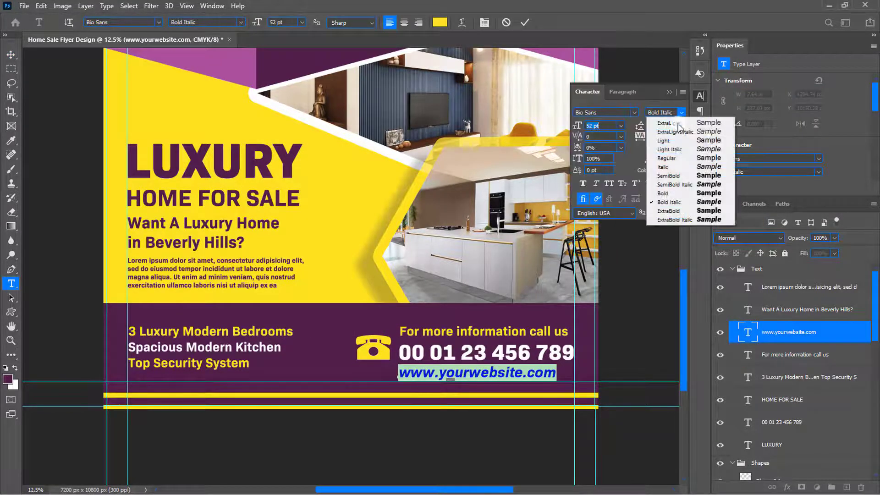
left_click(664, 193)
left_click_drag(638, 138, 641, 139)
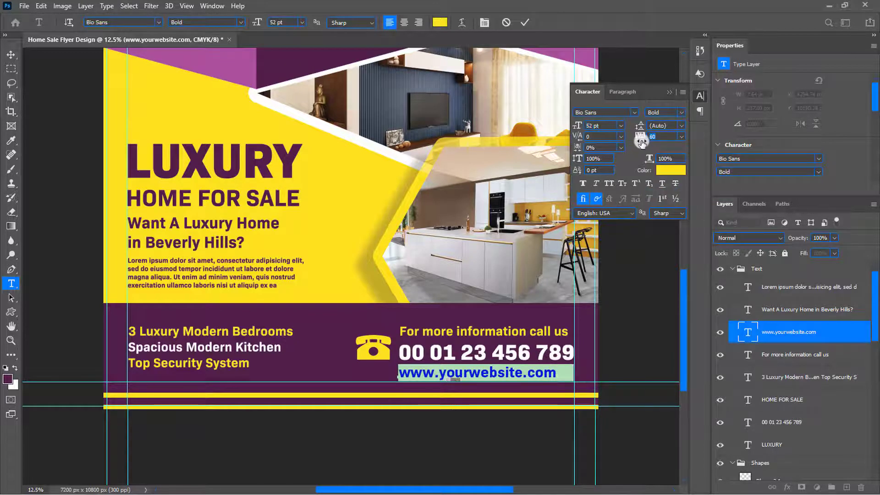
key("ctrl+Return")
left_click(669, 92)
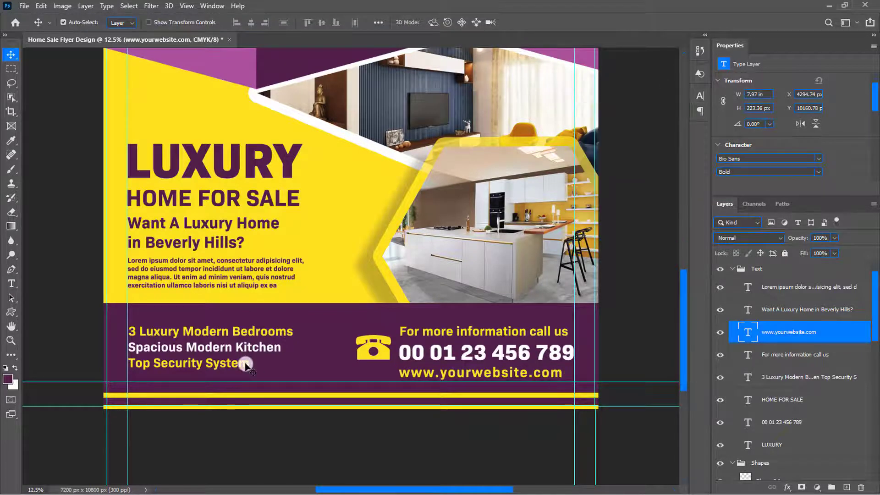
- Add "Outdoor Swimming Pool" as a fourth line of the footer feature list and color it white (ffffff)
double_click(247, 365)
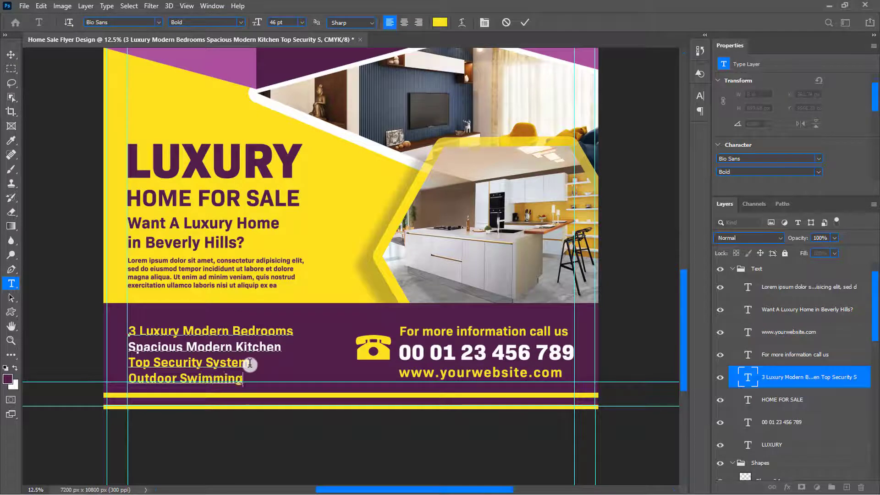
left_click_drag(274, 378, 144, 377)
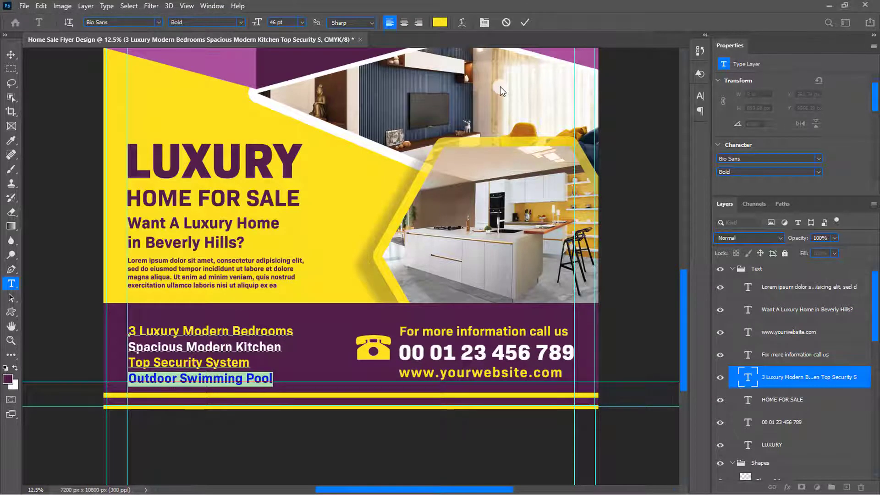
left_click(441, 22)
left_click_drag(575, 90, 521, 49)
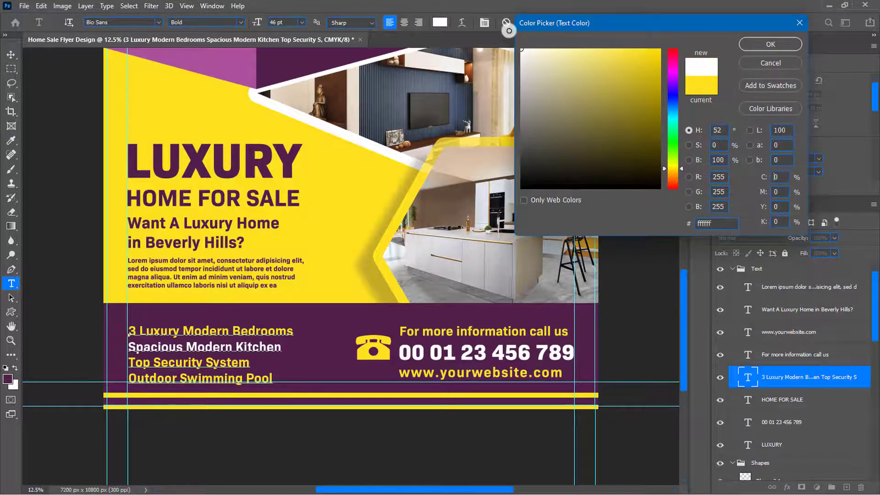
left_click(771, 44)
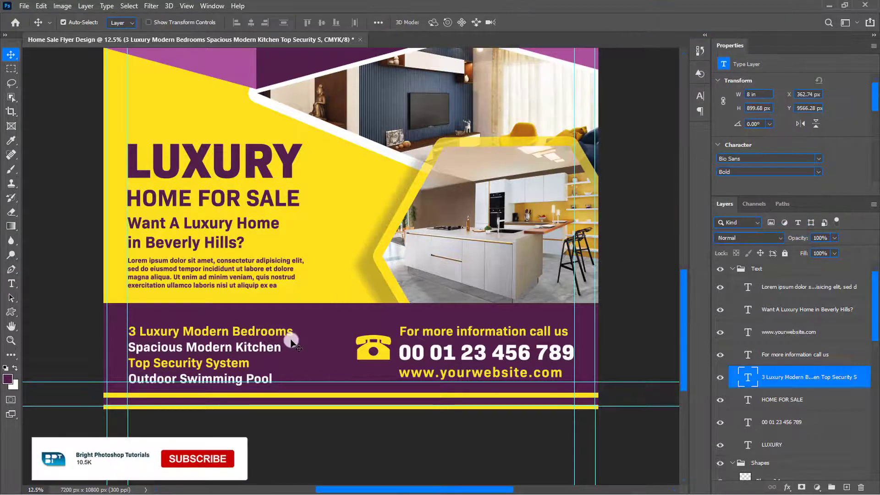
- Nudge the feature list slightly upward and lower the purple footer rectangle's top edge, scaling its height to 92.64%
key("v")
left_click_drag(228, 347, 228, 344)
left_click(327, 311)
key("ctrl+t")
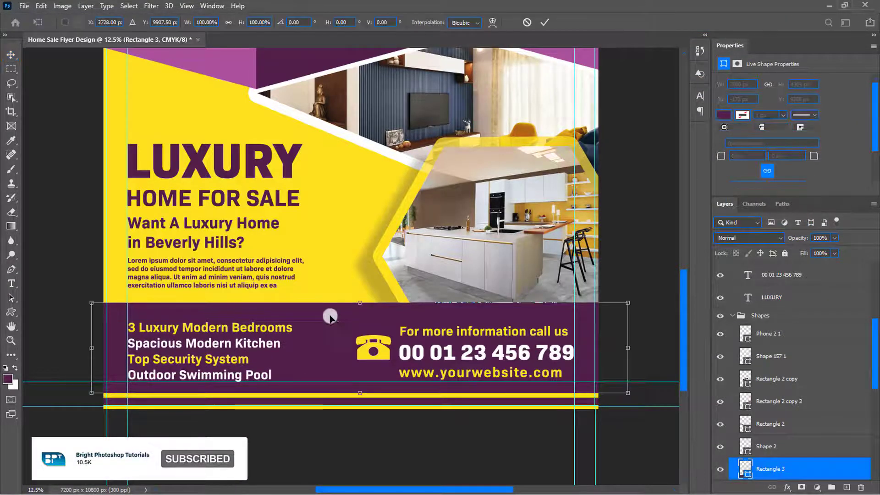
left_click_drag(361, 306, 362, 310)
left_click(543, 22)
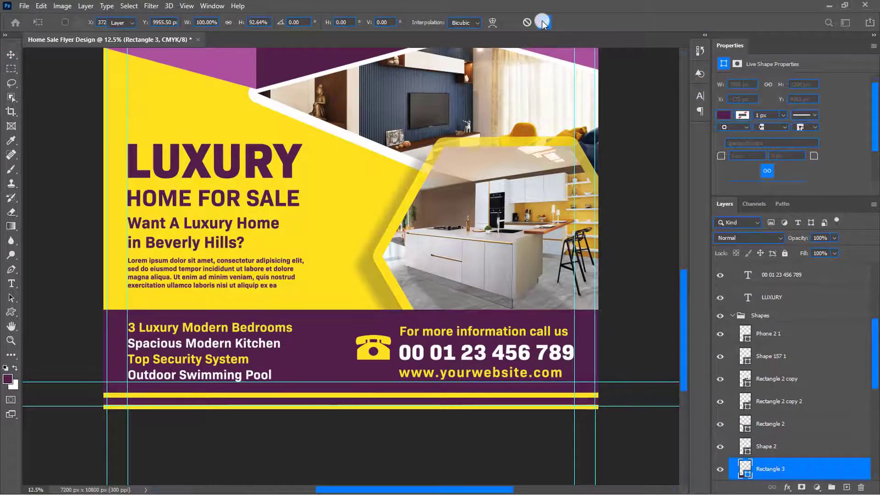
- Add a 139 px outside stroke to the purple circle, using the flyer's yellow (ffe21d)
key("ctrl+0")
key("ctrl+minus")
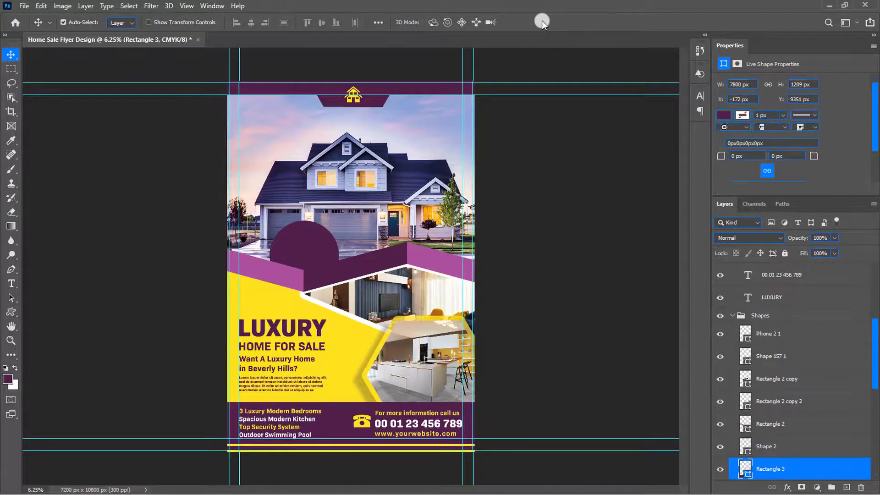
key("ctrl+plus")
key("ctrl+plus")
left_click(308, 212)
double_click(835, 466)
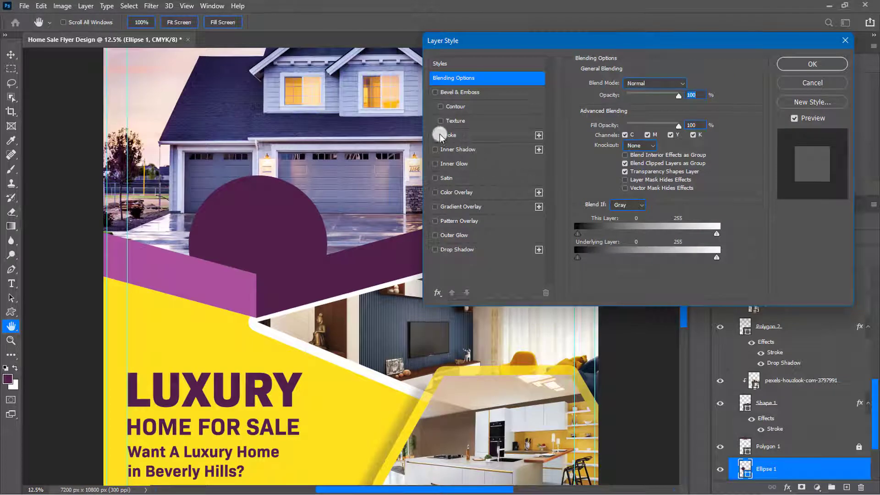
left_click(440, 135)
left_click(462, 134)
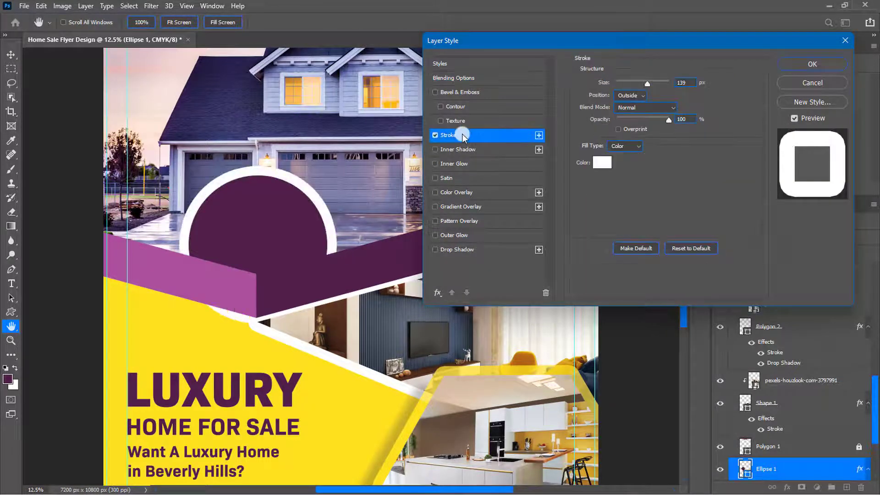
left_click(603, 163)
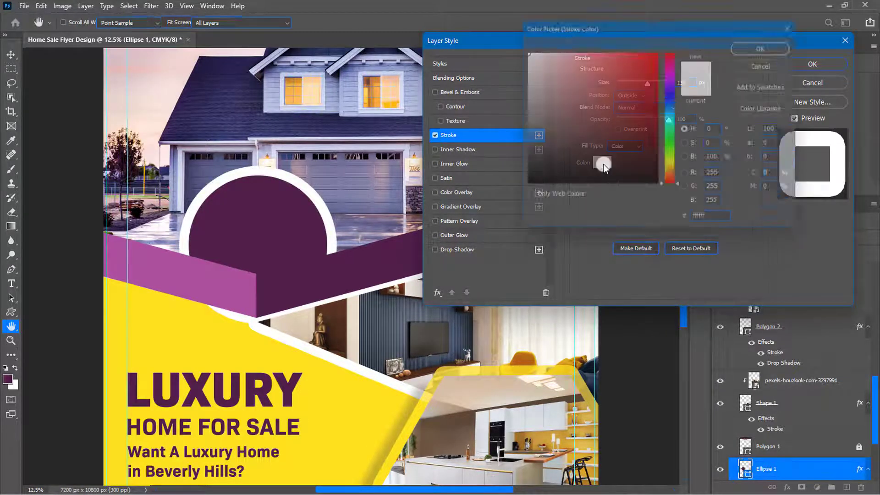
left_click(340, 398)
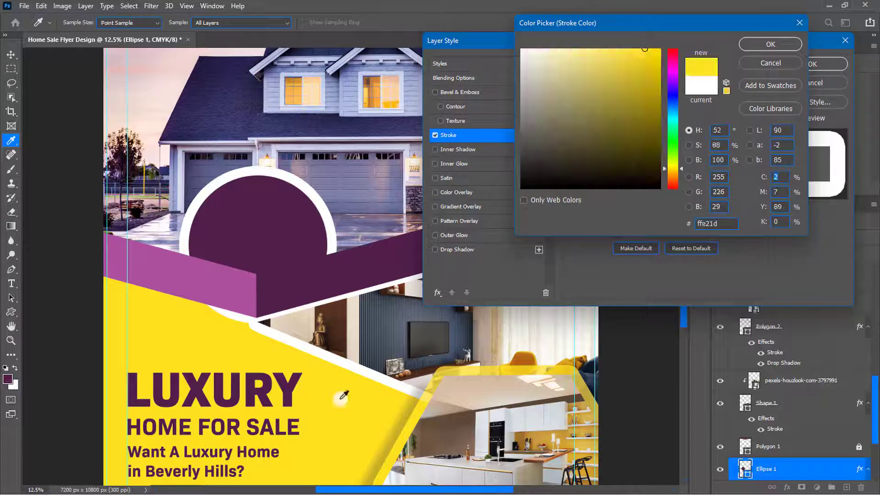
left_click(777, 46)
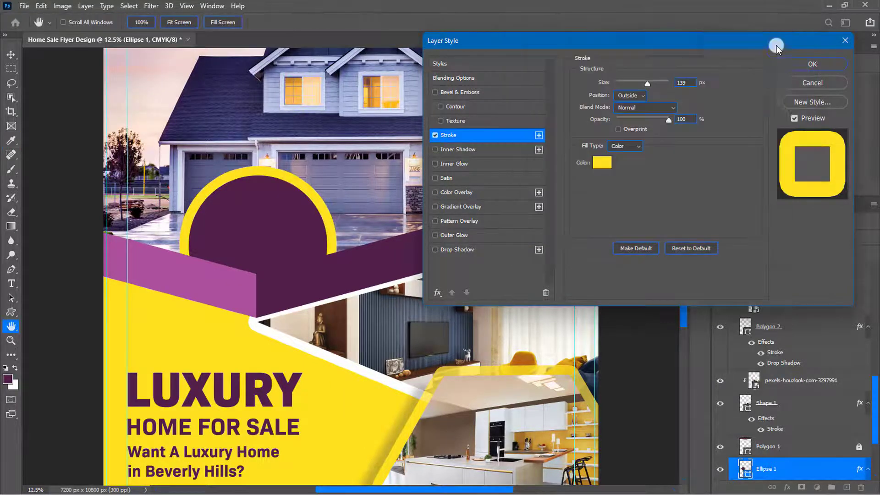
left_click(799, 65)
- Duplicate the LUXURY headline, move the copy up below the purple circle, and color it yellow (ffe21d)
left_click(290, 401)
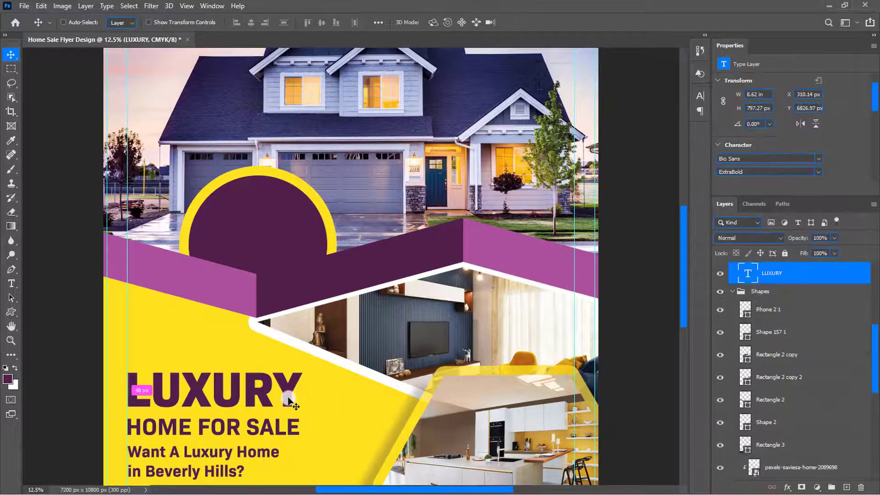
key("ctrl+j")
left_click_drag(289, 400, 333, 292)
left_click(695, 99)
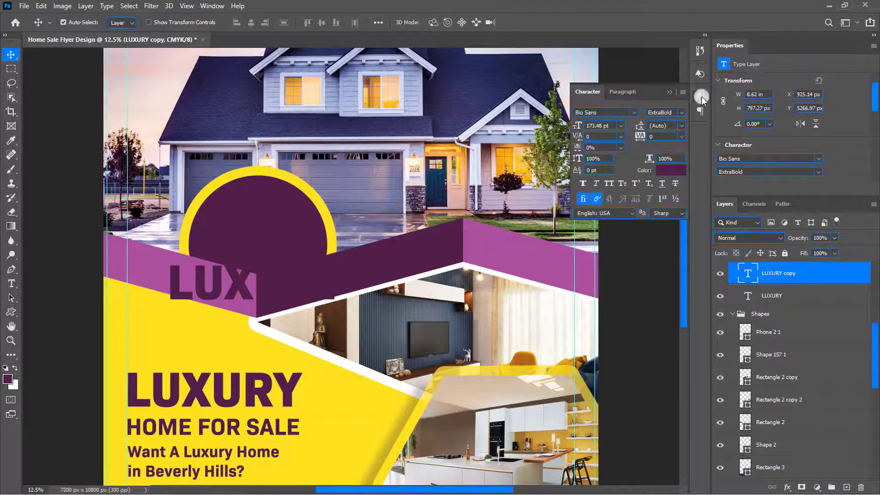
left_click(663, 168)
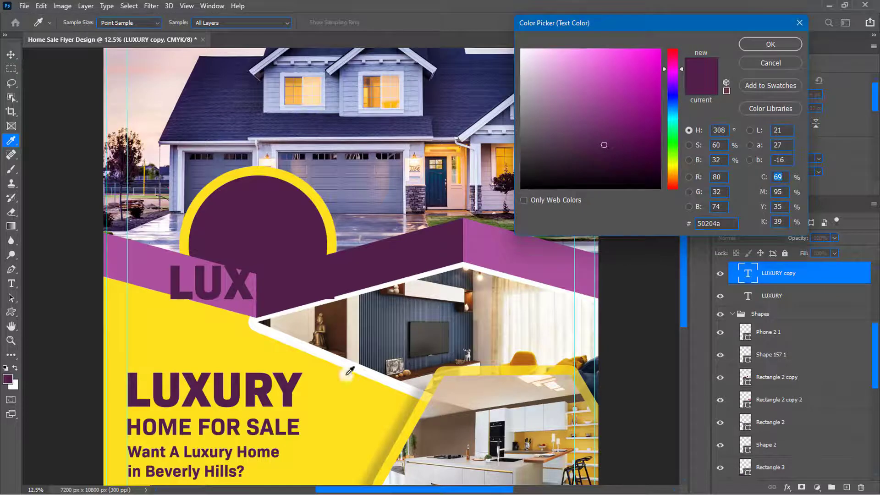
left_click(222, 356)
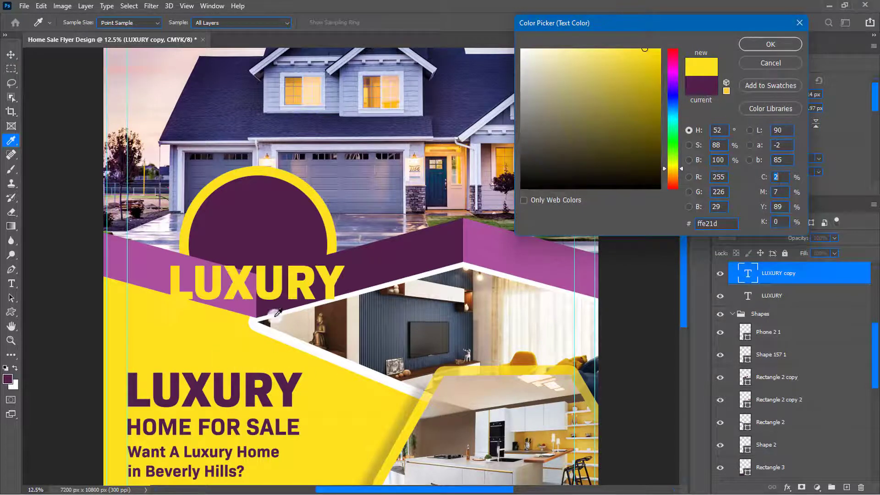
left_click(770, 44)
- Change the yellow LUXURY copy to "$50K" and fit it inside the purple circle, scaled down to about 129 pt
double_click(301, 285)
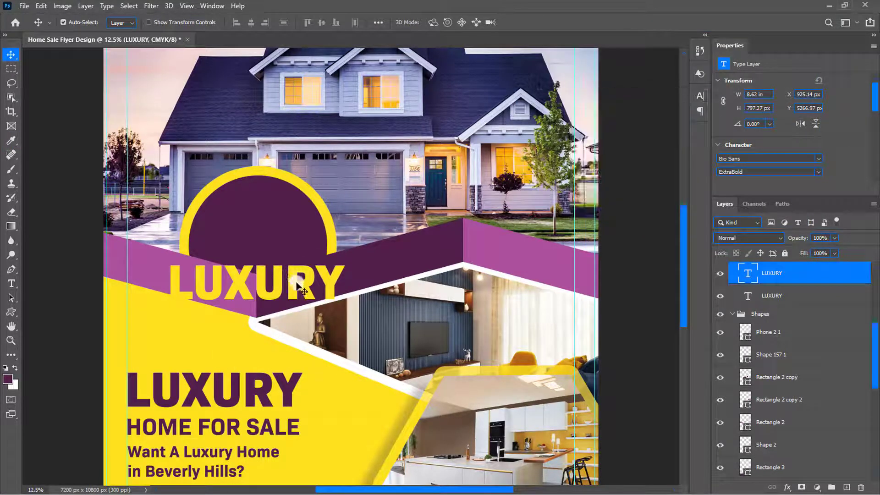
type("$50K")
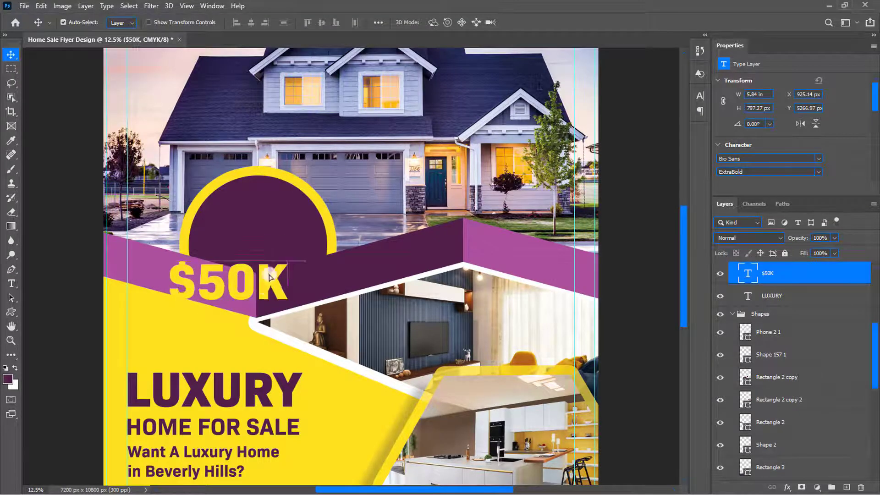
left_click_drag(262, 281, 297, 232)
key("ctrl+t")
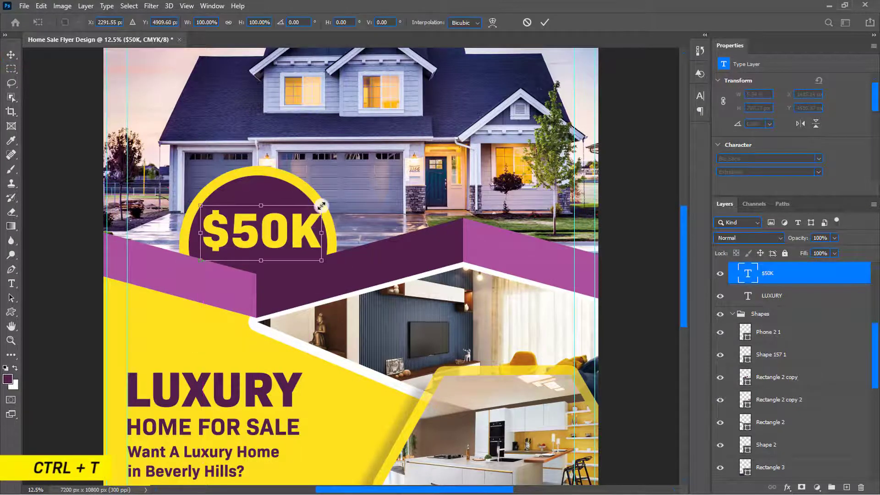
left_click_drag(322, 206, 314, 230)
- Duplicate the "$50K" text below the original and change the copy to "LIMITED TIME OFFER"
left_click_drag(265, 228, 267, 286)
key("Return")
key("ctrl+j")
double_click(267, 286)
type("LIMI")
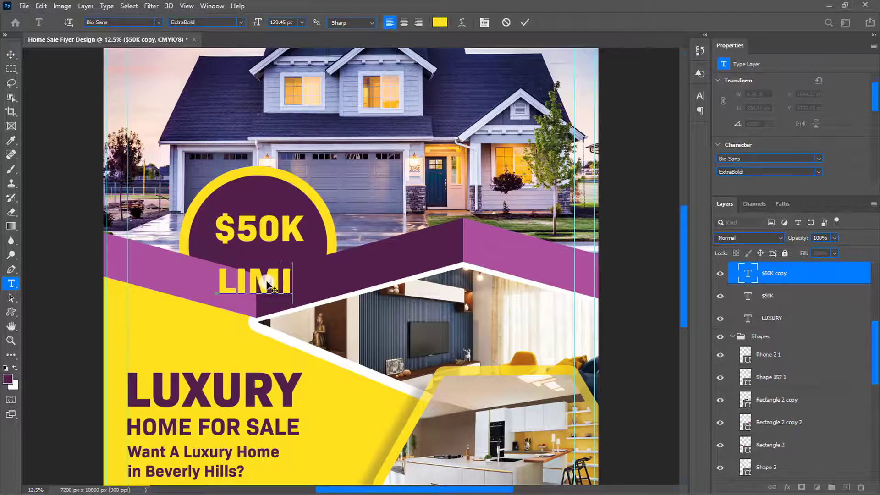
type("TED TIME OFFER")
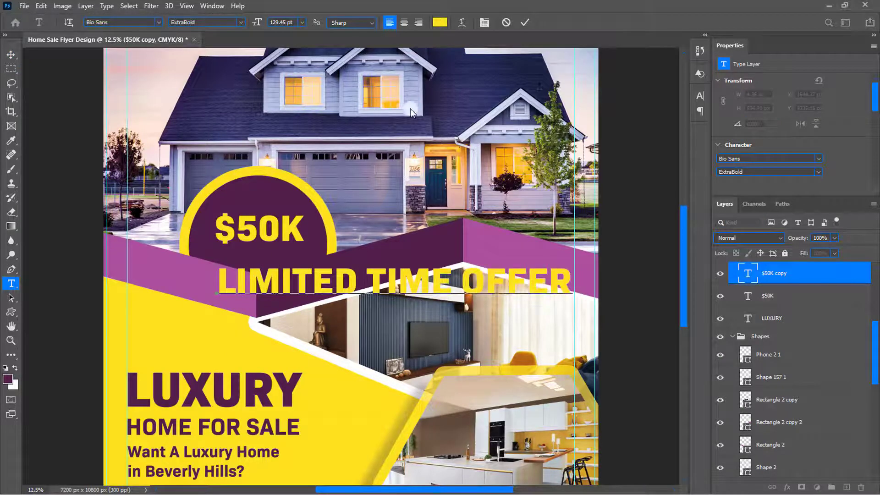
left_click(525, 23)
- Scale "LIMITED TIME OFFER" down to about 4.74 in wide and place it directly under "$50K" in the circle
key("ctrl+t")
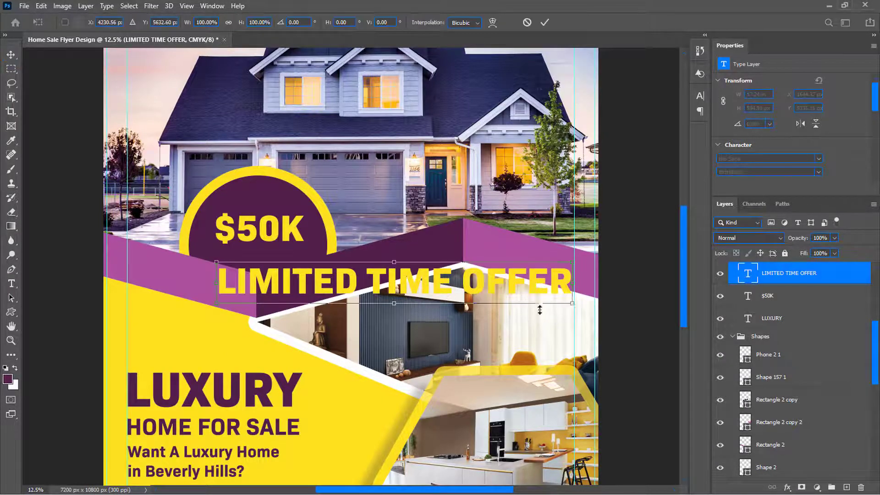
left_click_drag(572, 303, 315, 274)
key("Return")
left_click_drag(301, 267, 299, 256)
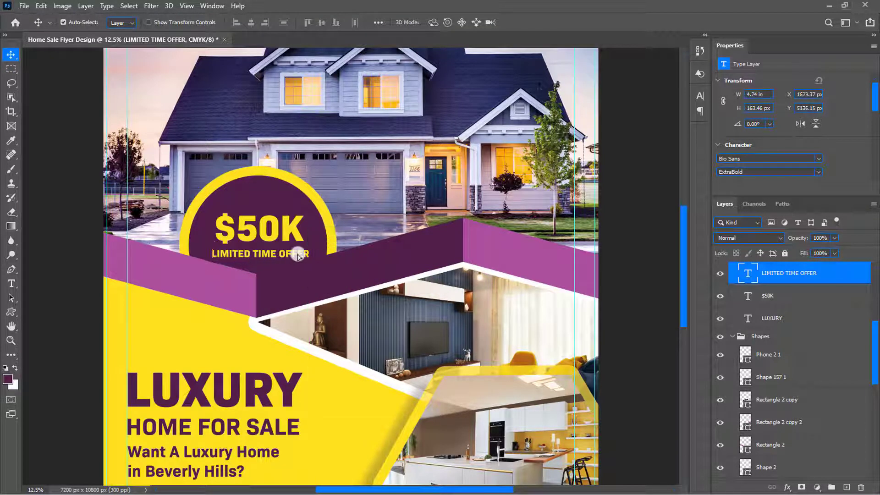
- Recolor the "LIMITED TIME OFFER" text in the purple circle to white
left_click(700, 95)
left_click(668, 170)
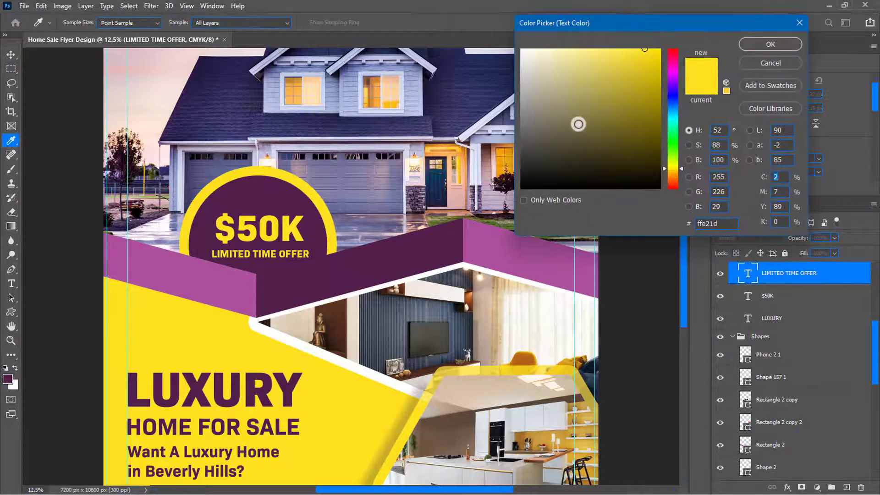
left_click_drag(546, 83, 478, 31)
left_click(775, 42)
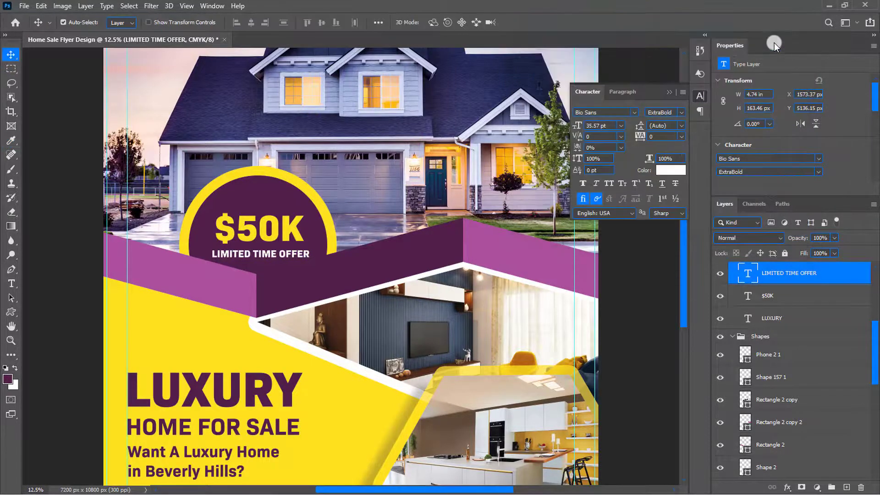
left_click(670, 92)
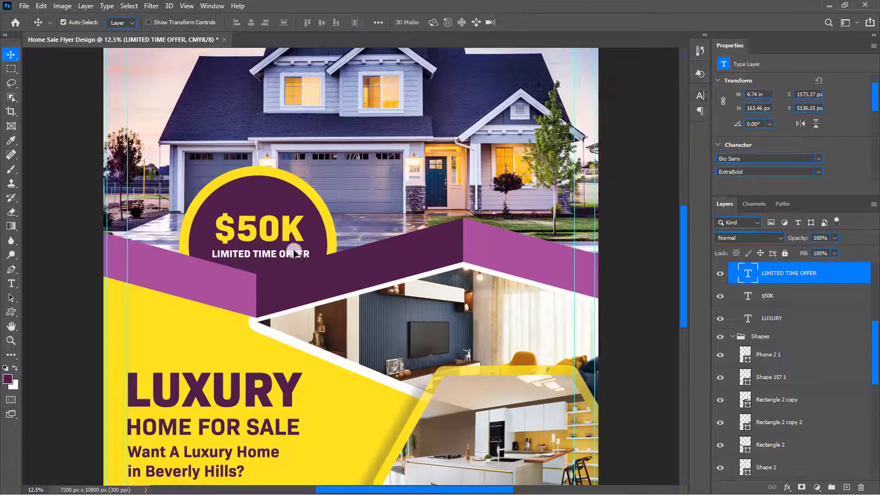
- Duplicate "LIMITED TIME OFFER", move the copy above "$50K" and change its text to "START PRICE"
key("ctrl+j")
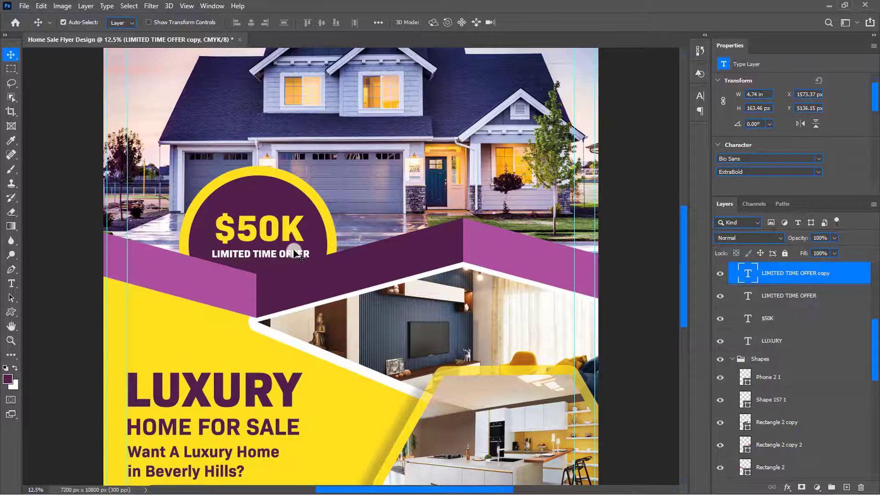
left_click_drag(289, 238, 301, 201)
double_click(301, 201)
type("S")
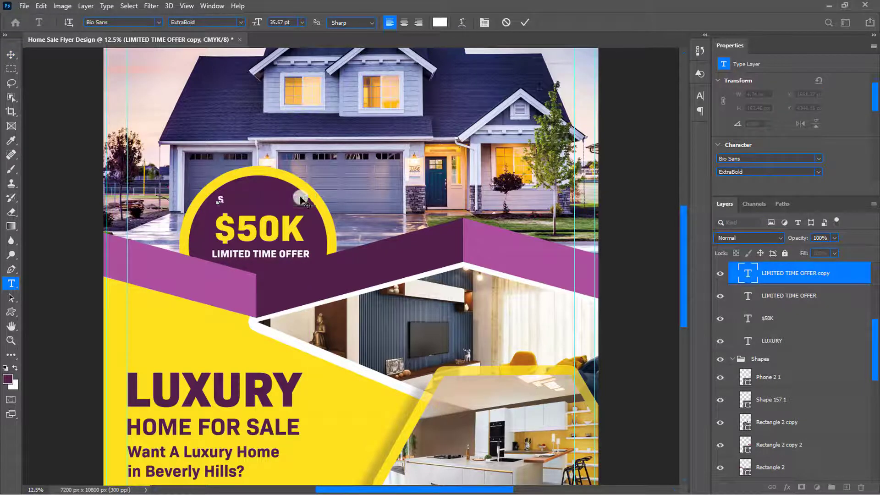
type("TART PRICE")
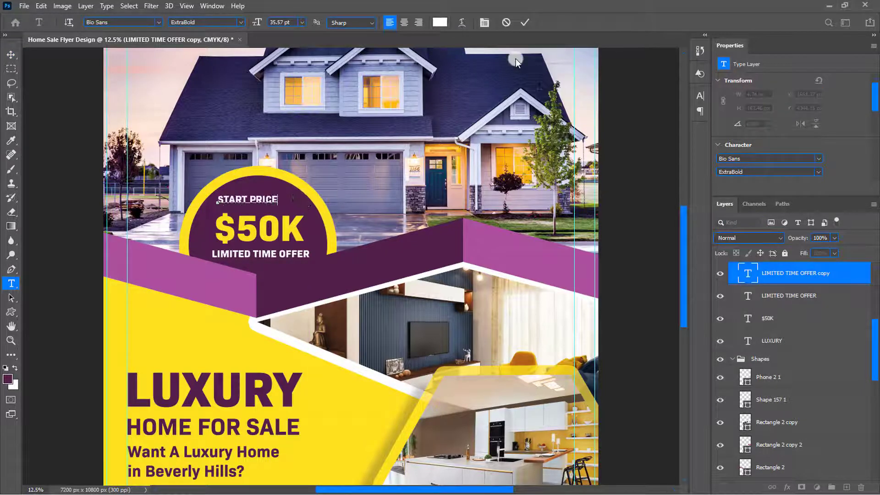
left_click(525, 22)
- Scale "START PRICE" up to about 3.59 in wide and center it directly above "$50K" in the circle
key("v")
key("ctrl+t")
left_click_drag(270, 202, 294, 212)
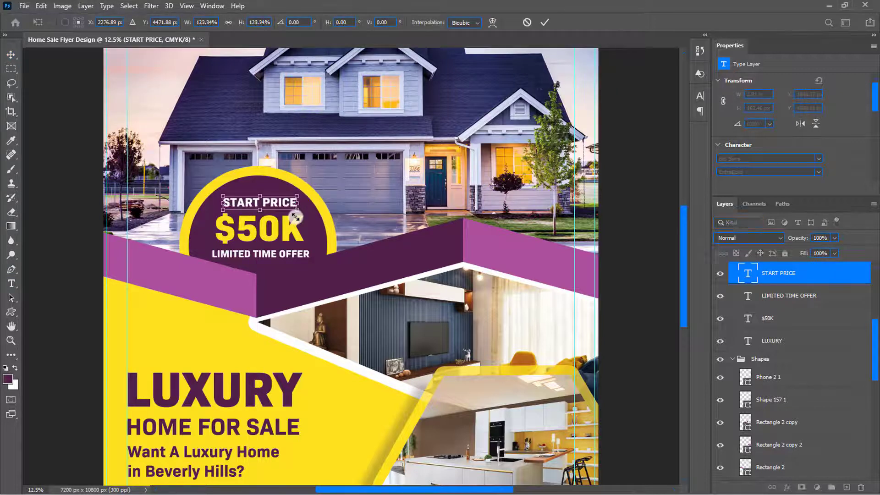
key("Return")
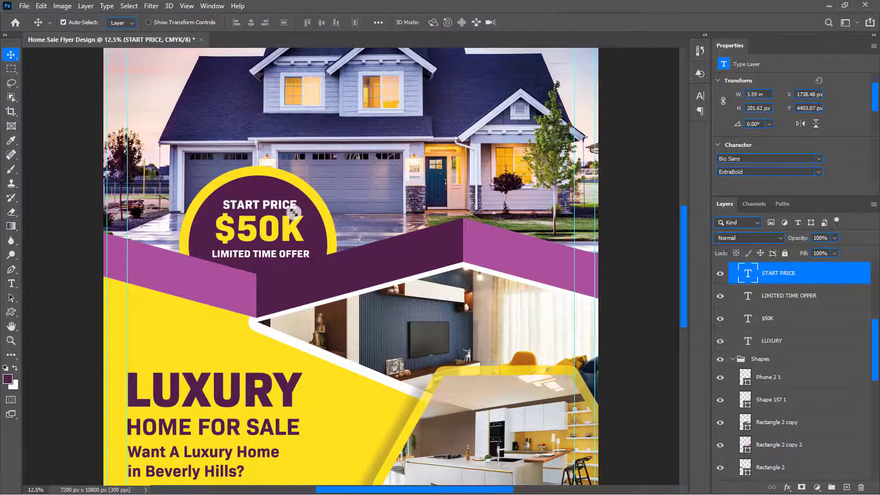
- Collapse the Shapes and Text layer groups
left_click(733, 360)
scroll(752, 331, "up", 3)
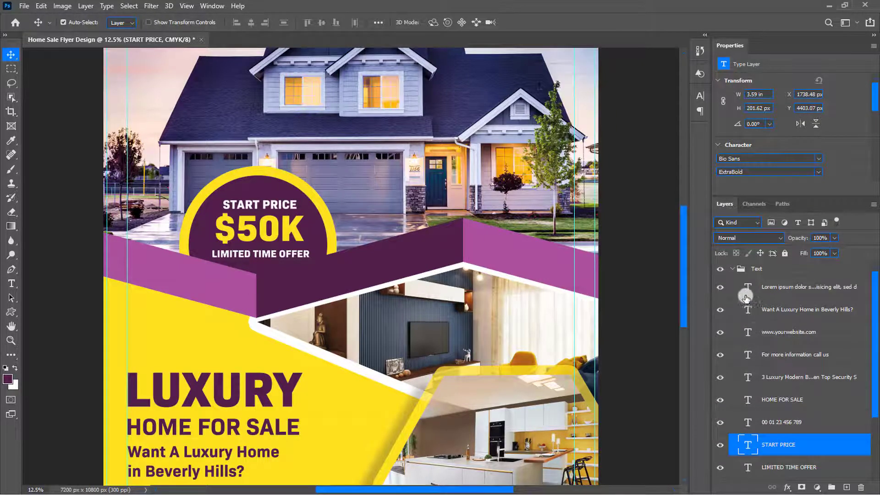
left_click(733, 270)
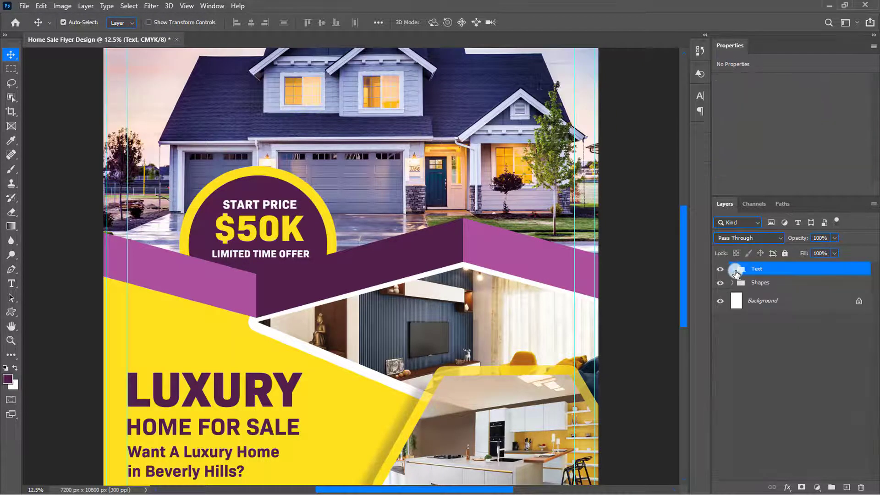
- Draw a small circled forward-arrow custom shape filled with yellow (ffe21d) beside the feature list in the purple footer
left_click_drag(685, 277, 696, 325)
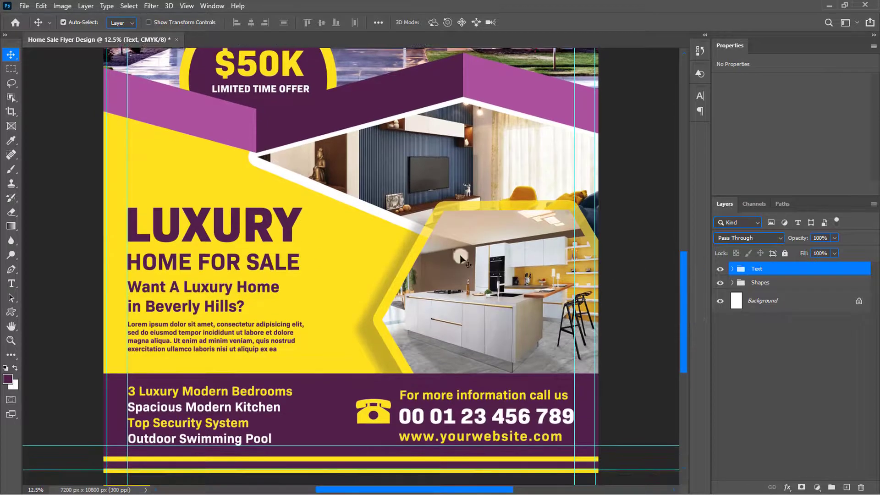
left_click(11, 312)
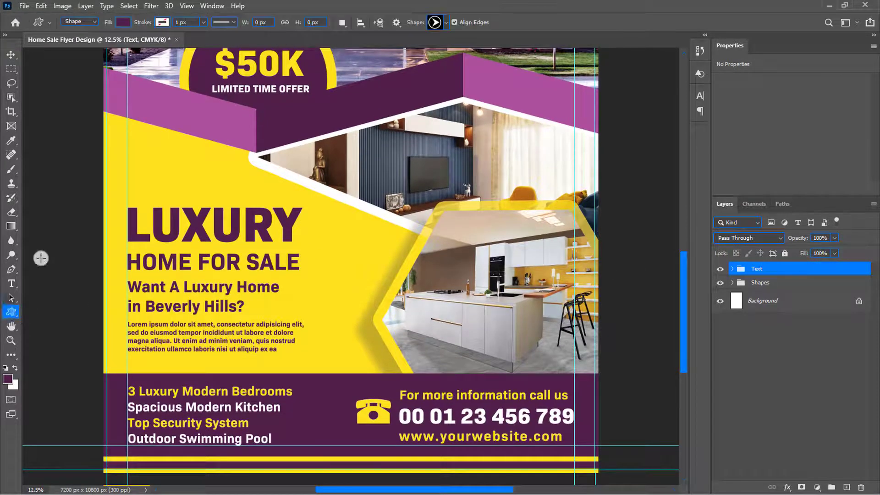
left_click(122, 22)
left_click(188, 45)
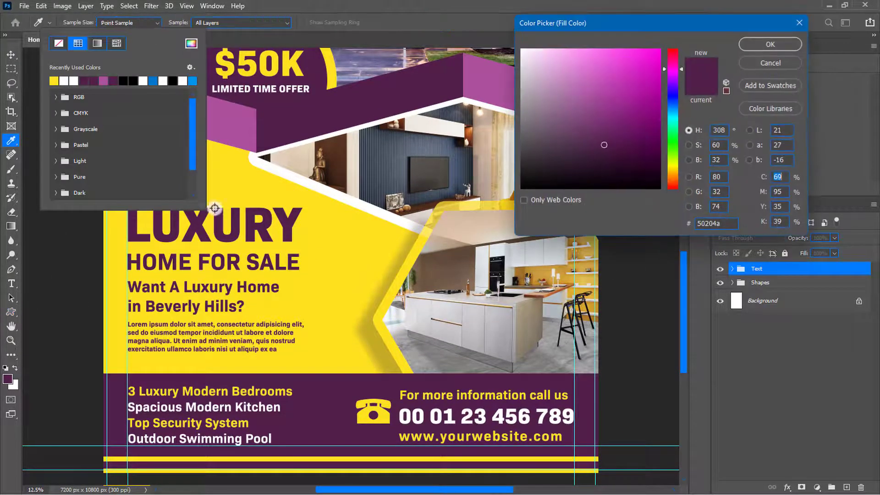
left_click(119, 308)
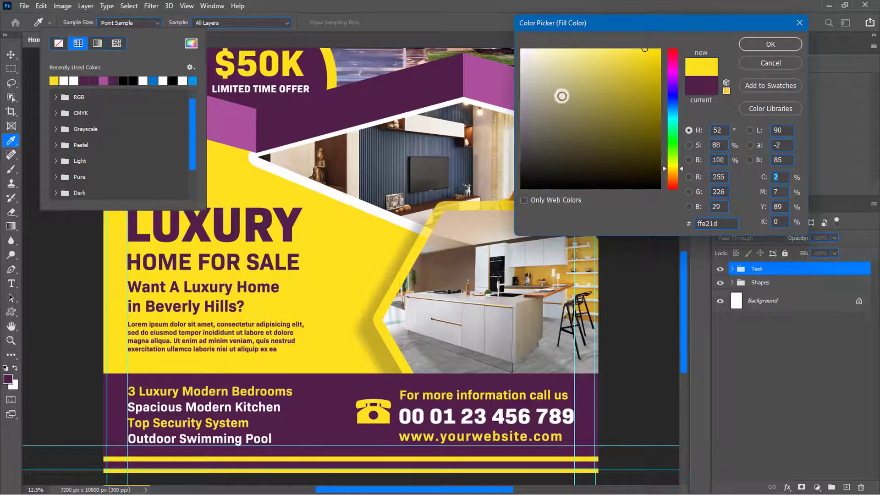
left_click(790, 48)
left_click_drag(295, 409, 313, 423)
- Move the yellow arrow shape just before the "3 Luxury Modern Bedrooms" line as its bullet
key("ctrl+plus")
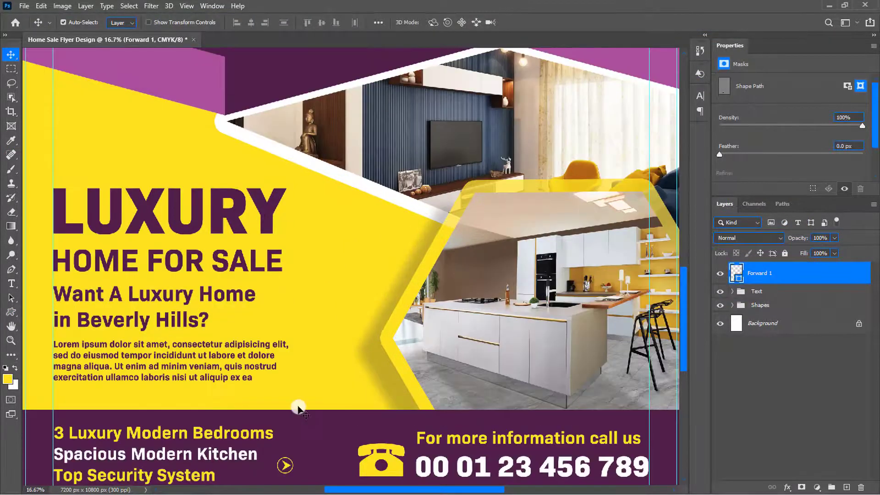
scroll(298, 408, "down", 5)
left_click_drag(343, 488, 298, 491)
left_click_drag(447, 342, 203, 310)
- Duplicate the arrow bullet three times, aligning the copies straight below it with the kitchen, security and swimming pool lines
key("ctrl+j")
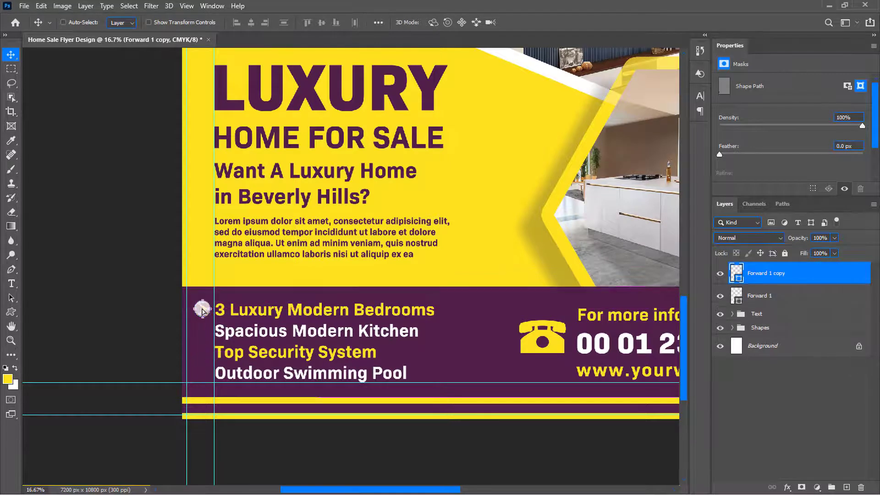
key("ctrl+j")
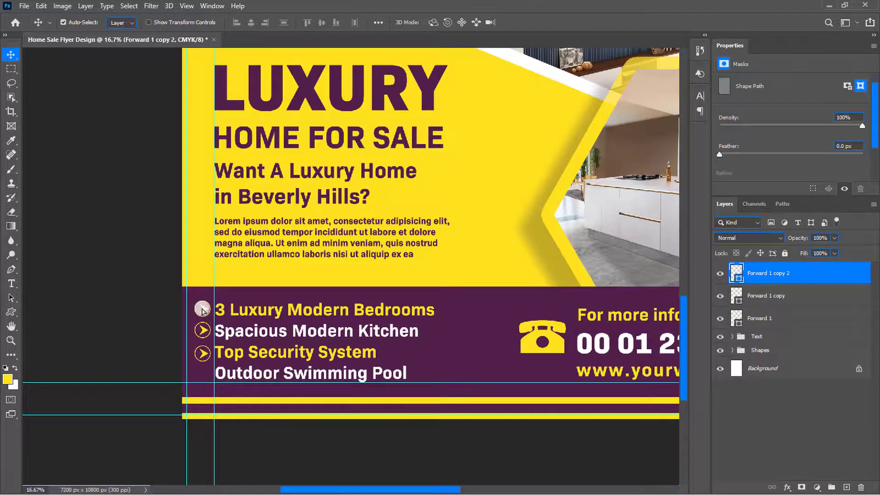
key("ctrl+j")
key("shift+Down")
key("shift+Down")
key("shift+Down")
key("shift+Down")
key("shift+Down")
key("shift+Down")
key("shift+Down")
key("shift+Down")
key("shift+Down")
key("shift+Down")
key("shift+Down")
key("shift+Down")
key("shift+Down")
key("shift+Down")
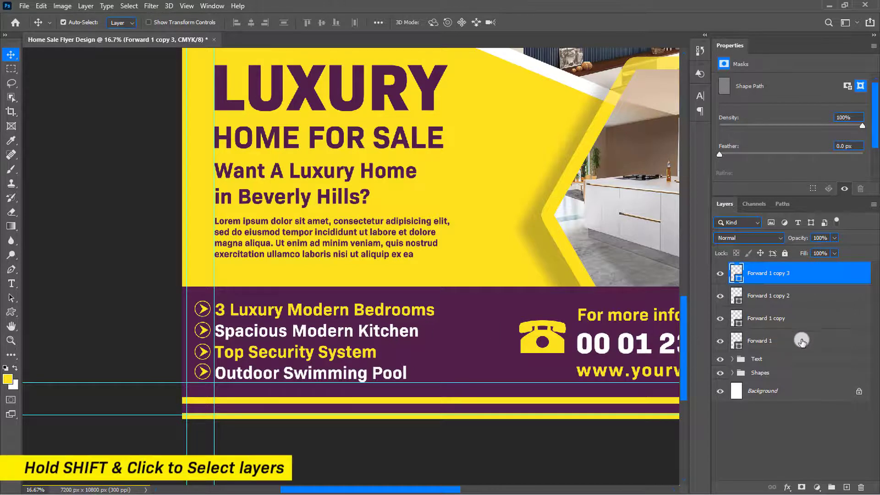
- Group the four arrow bullet layers and rename the group "Bullets"
left_click(802, 340, "shift")
key("ctrl+g")
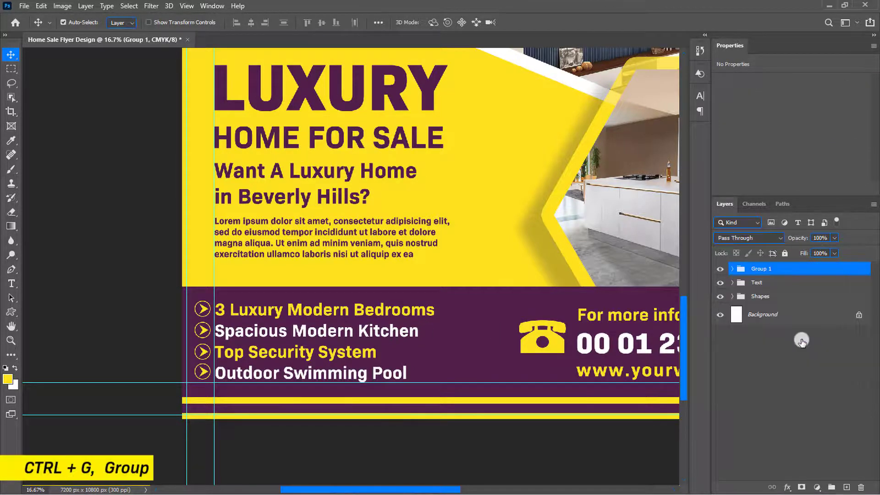
double_click(766, 269)
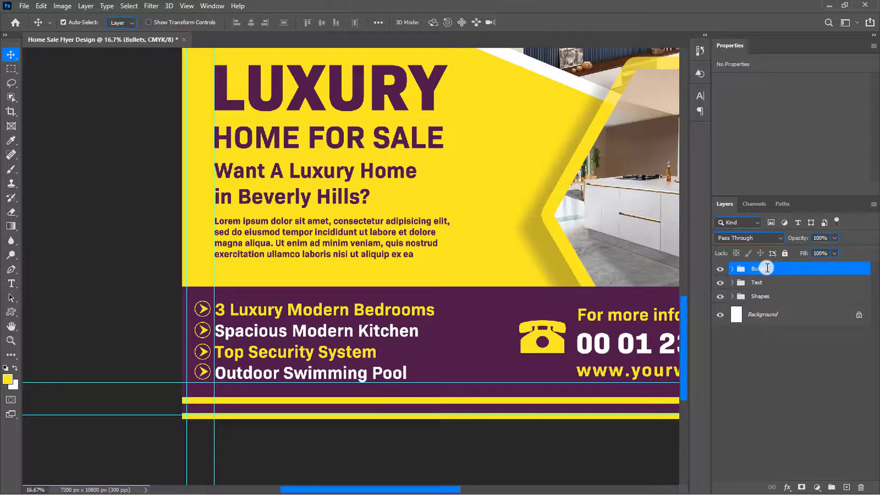
- Clear all canvas guides from the flyer
key("ctrl+0")
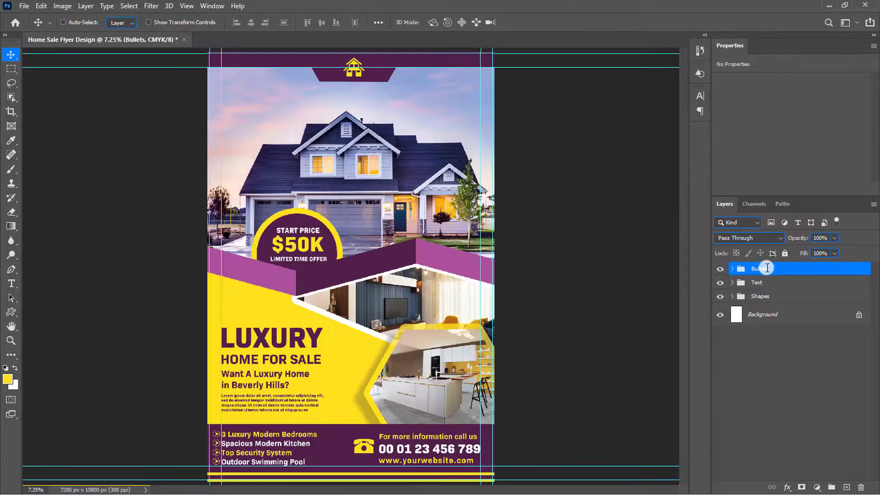
key("ctrl+minus")
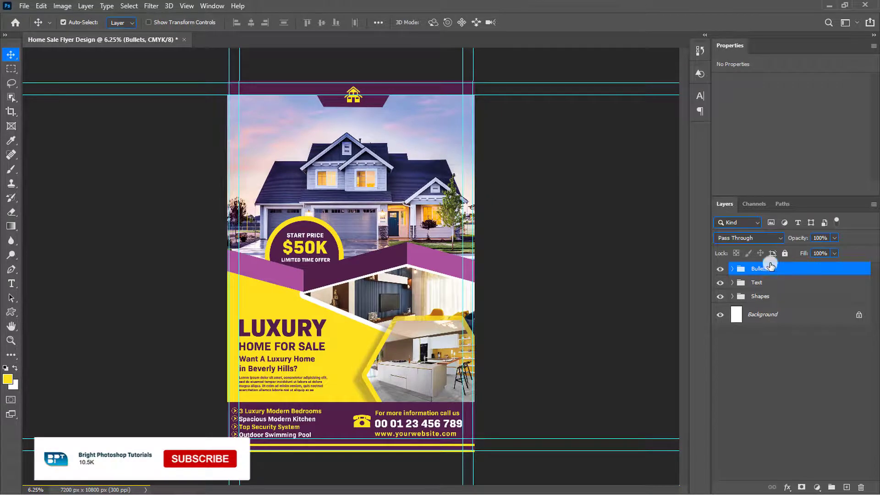
left_click(187, 6)
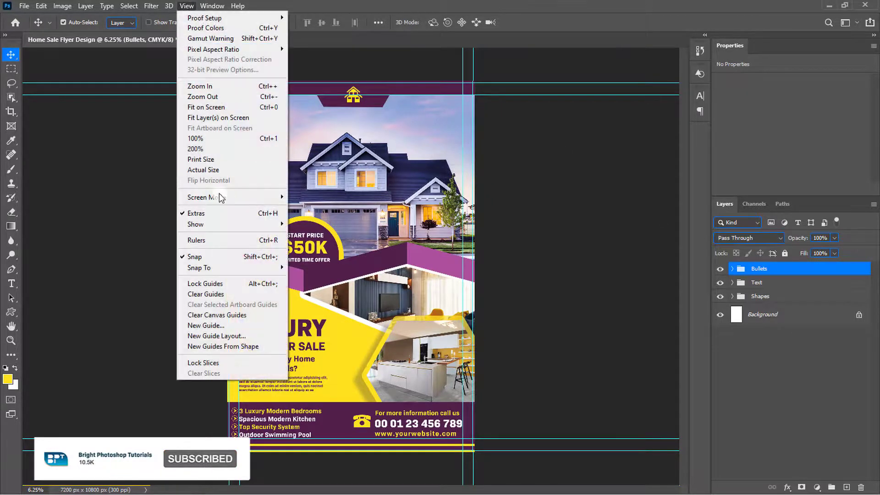
left_click(227, 315)
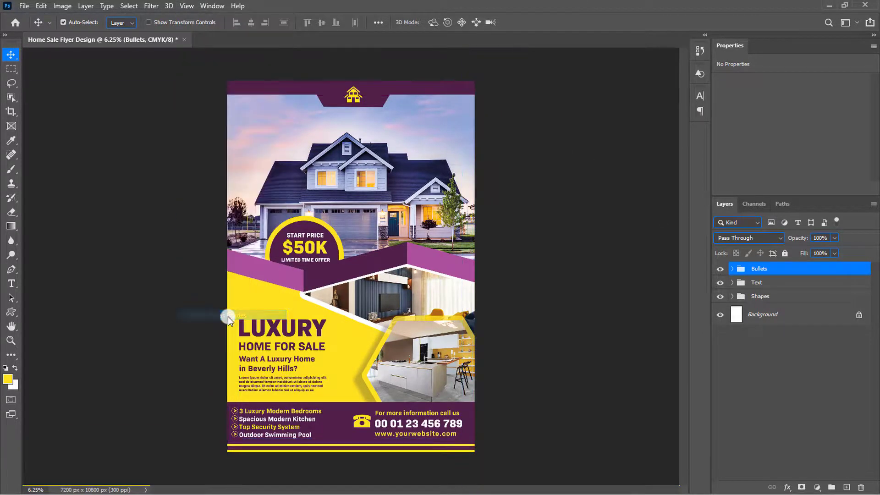
key("ctrl+plus")
key("ctrl+plus")
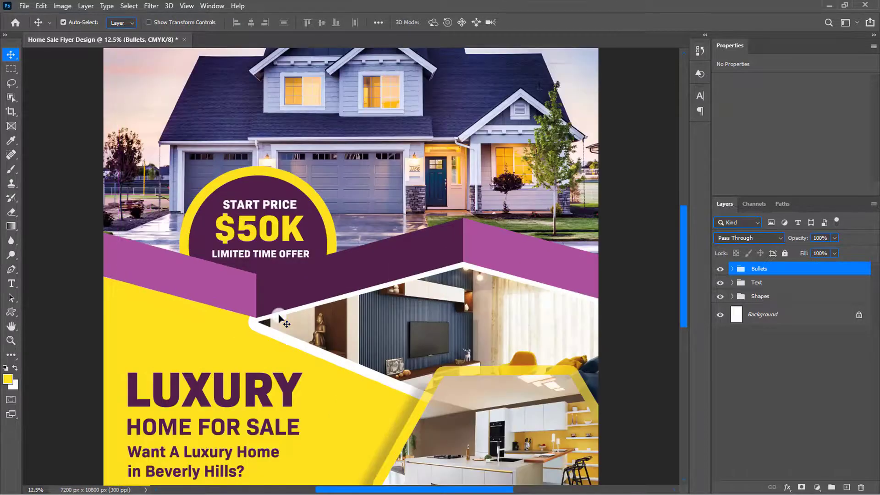
key("ctrl+minus")
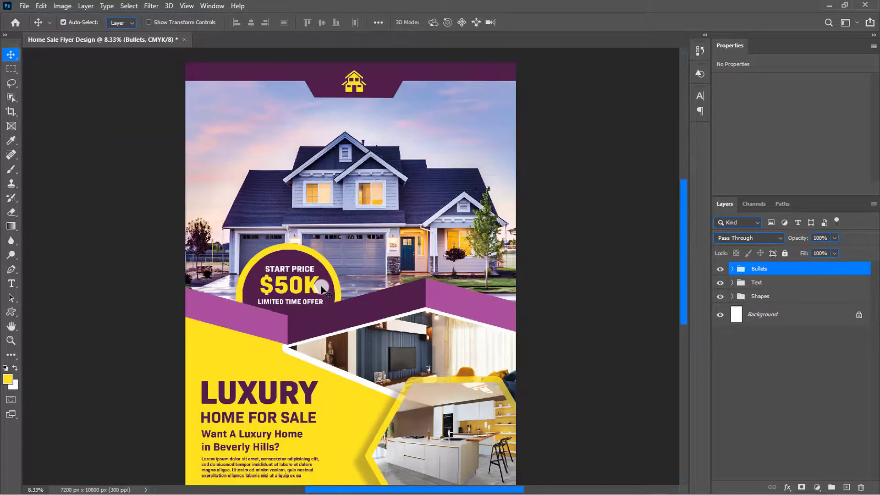
scroll(322, 288, "down", 3)
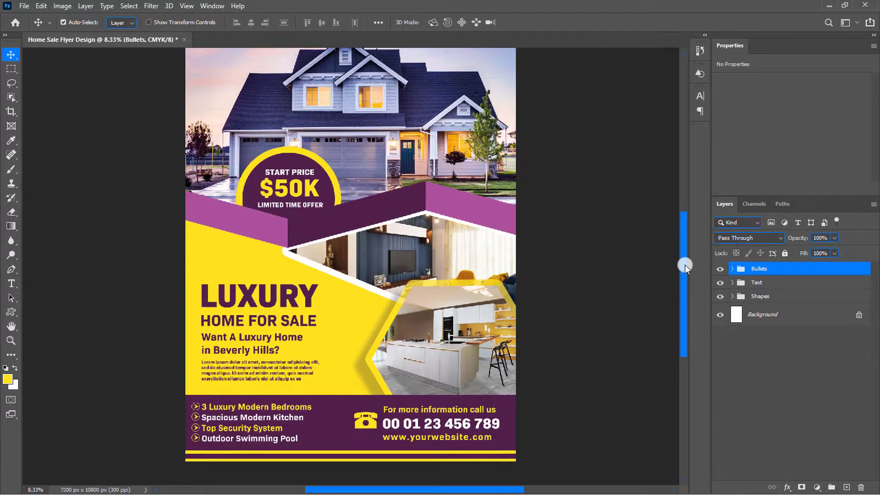
key("ctrl+0")
key("ctrl+minus")
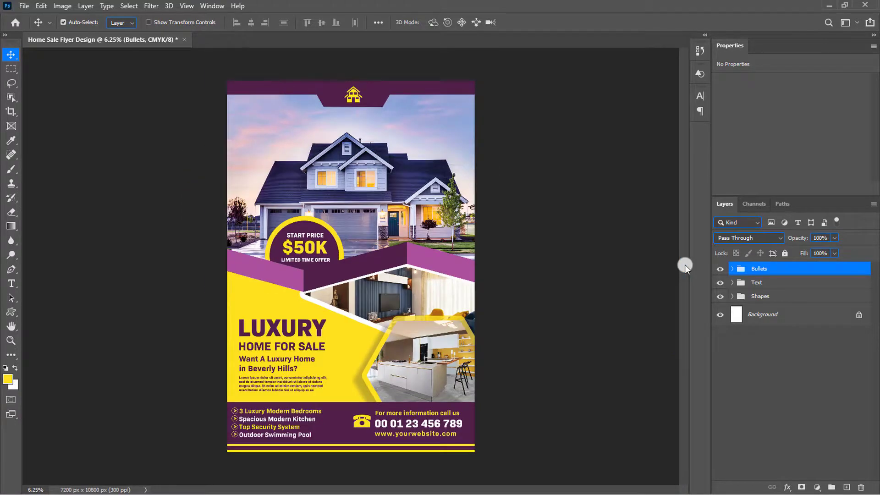